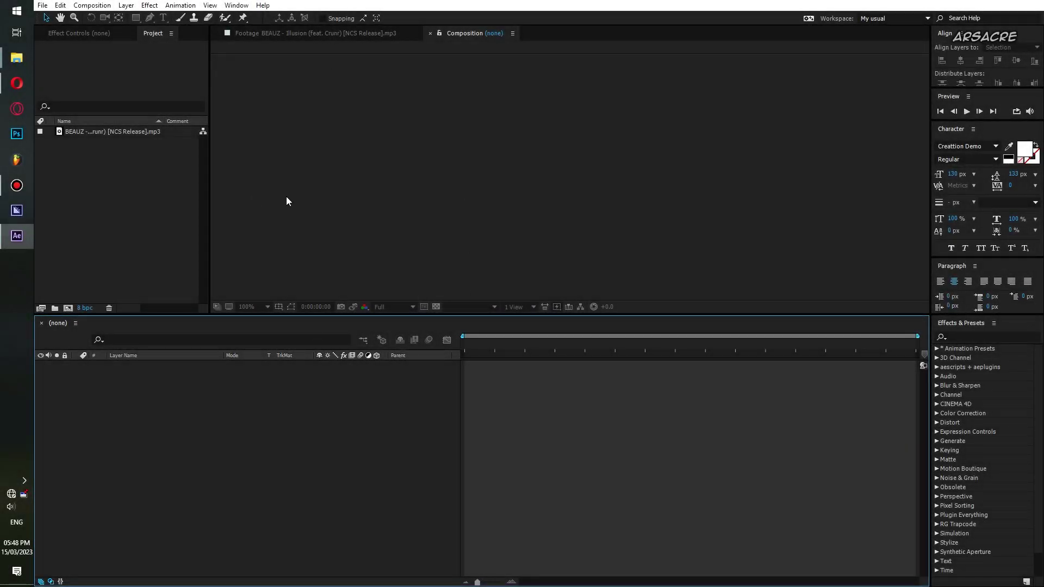
# - Create a 1920 x 1080 composition at 24 fps named "Main" with a duration of 0:00:30:00
pyautogui.click(145, 184)
pyautogui.click(68, 308)
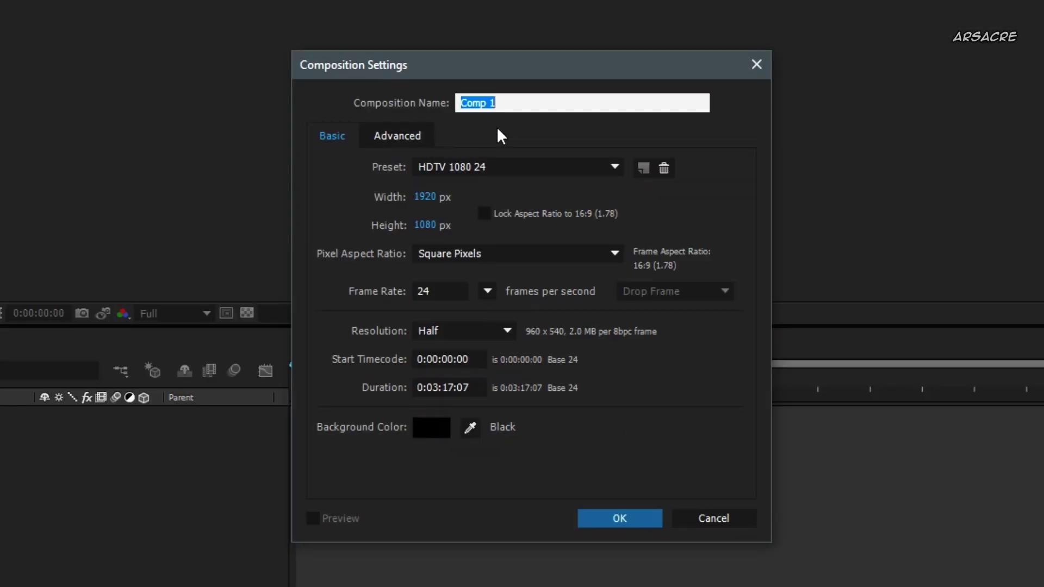
pyautogui.write('Main')
pyautogui.click(439, 386)
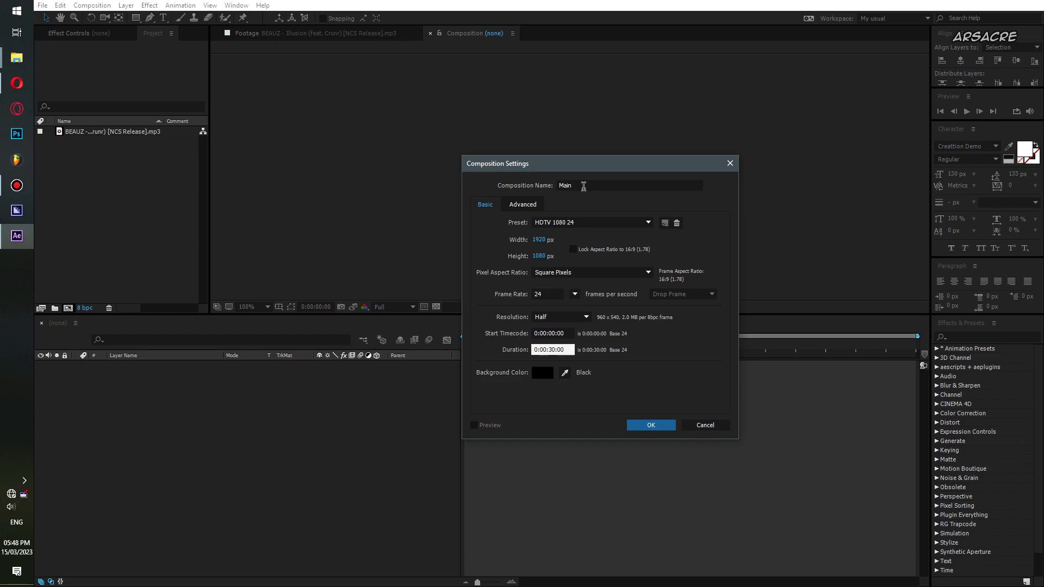
pyautogui.click(503, 104)
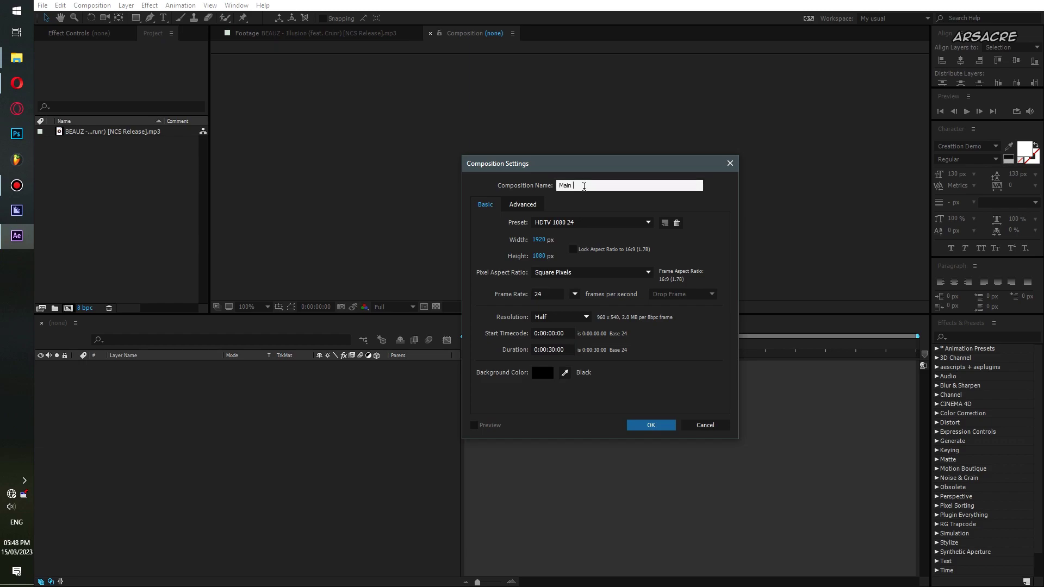
pyautogui.click(580, 255)
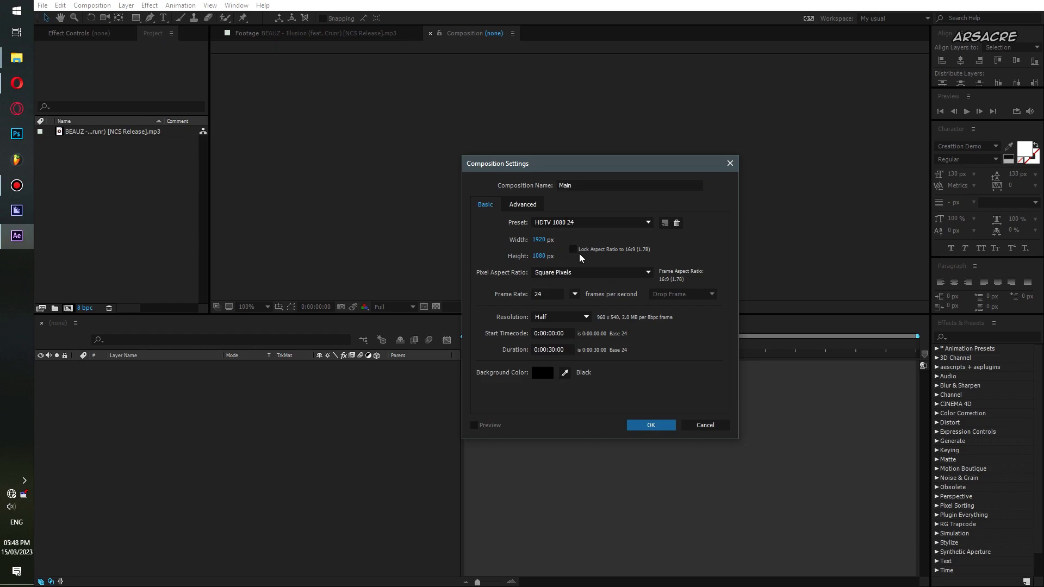
pyautogui.click(639, 425)
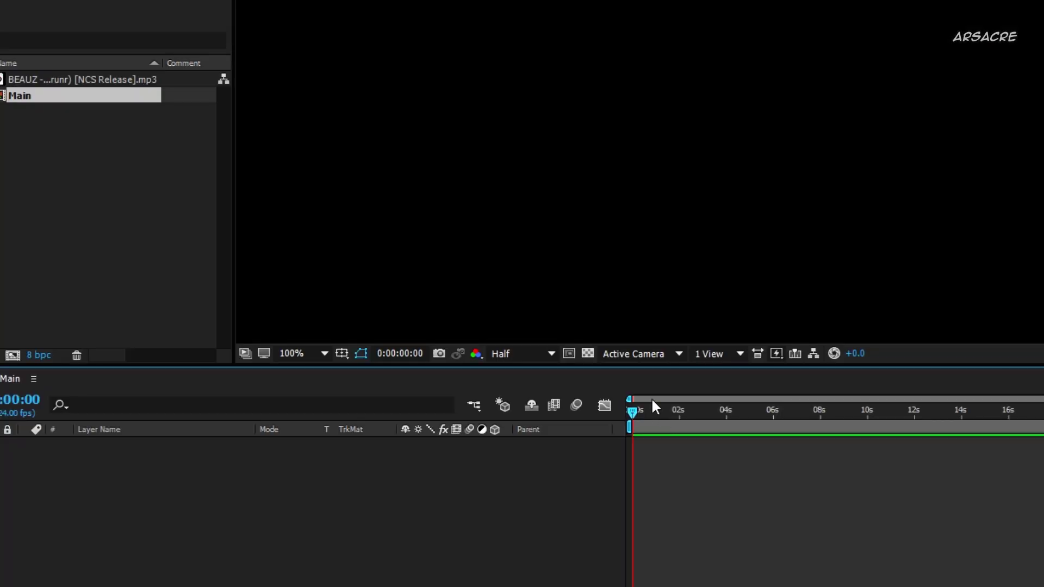
# - Fit the composition in its viewer, turn on the Title/Action Safe guides, and enlarge the viewer area
pyautogui.click(325, 353)
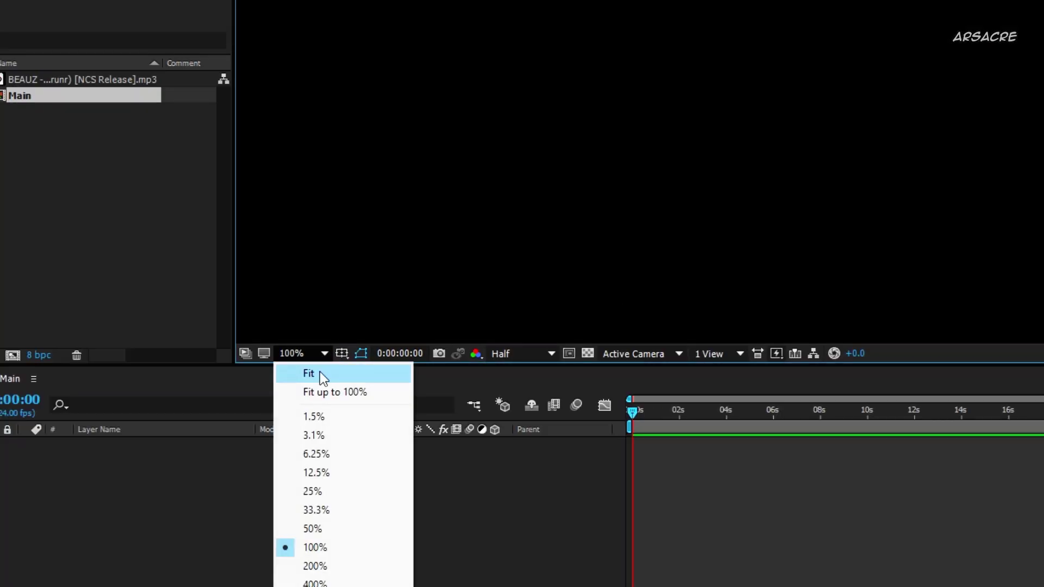
pyautogui.click(320, 373)
pyautogui.click(361, 353)
pyautogui.click(357, 372)
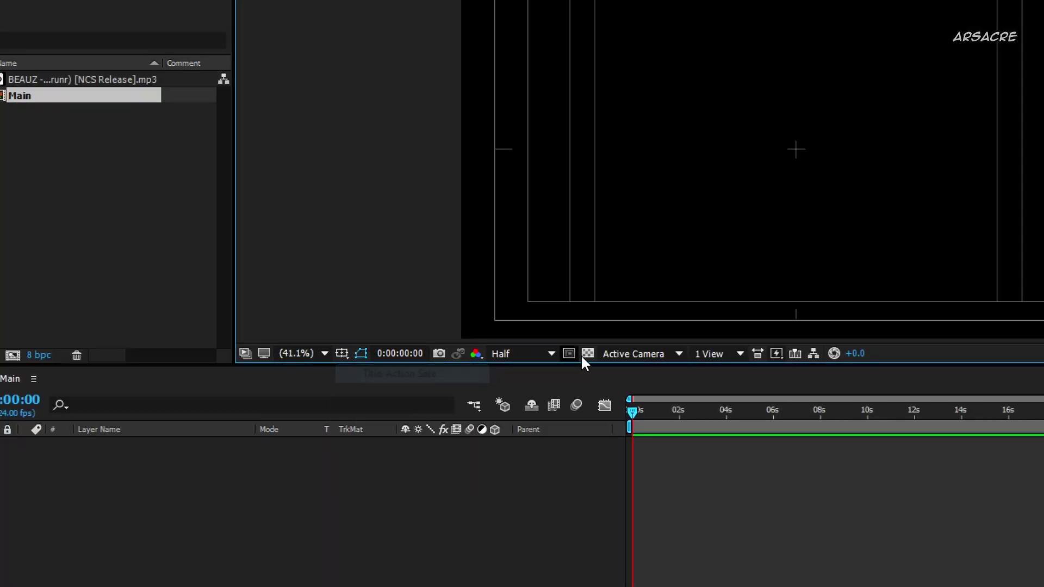
pyautogui.moveTo(588, 365); pyautogui.dragTo(575, 478)
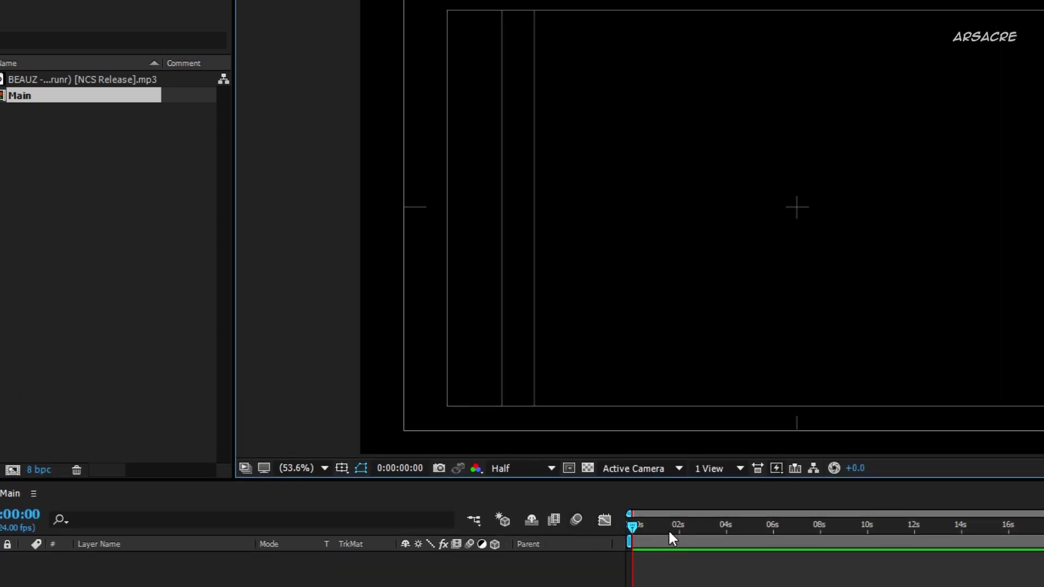
# - Add the BEAUZ - Illusion mp3 to the Main timeline as a layer and play back its opening
pyautogui.moveTo(635, 528); pyautogui.dragTo(643, 535)
pyautogui.moveTo(132, 133); pyautogui.dragTo(435, 437)
pyautogui.press('space')
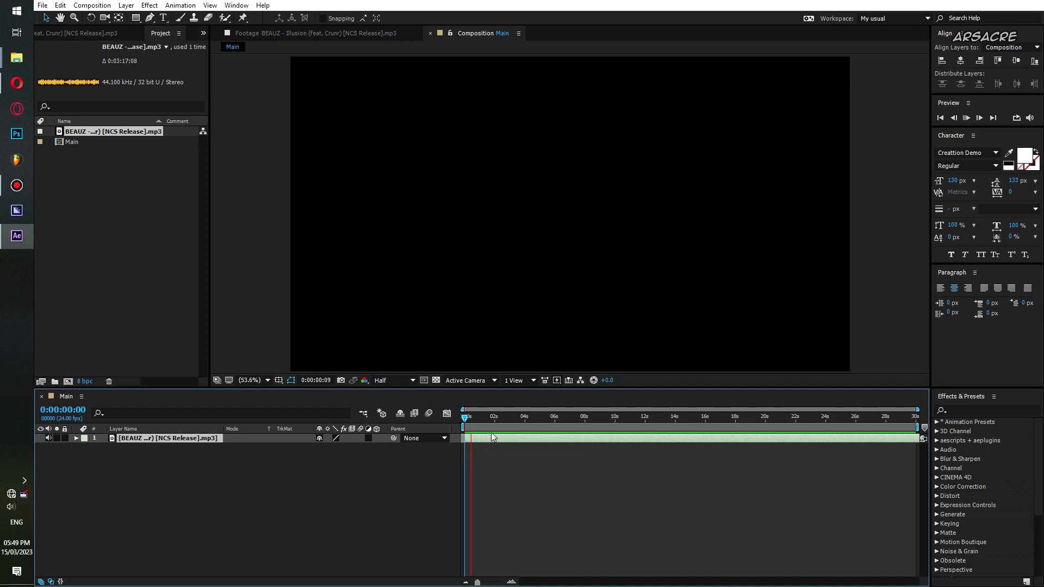
pyautogui.press('space')
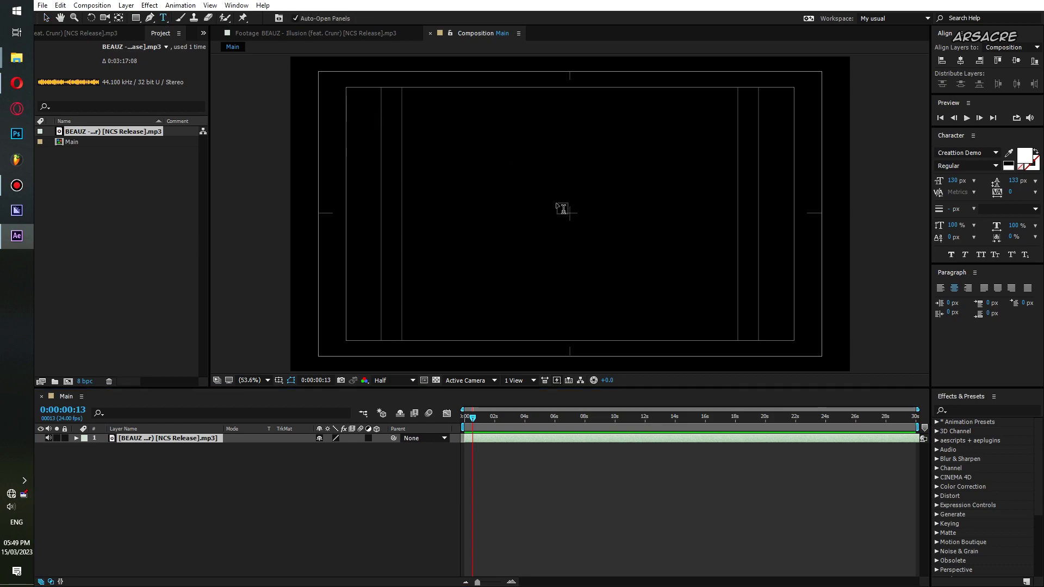
# - Add a text layer reading "what" near the middle of the composition
pyautogui.click(562, 209)
pyautogui.write('what')
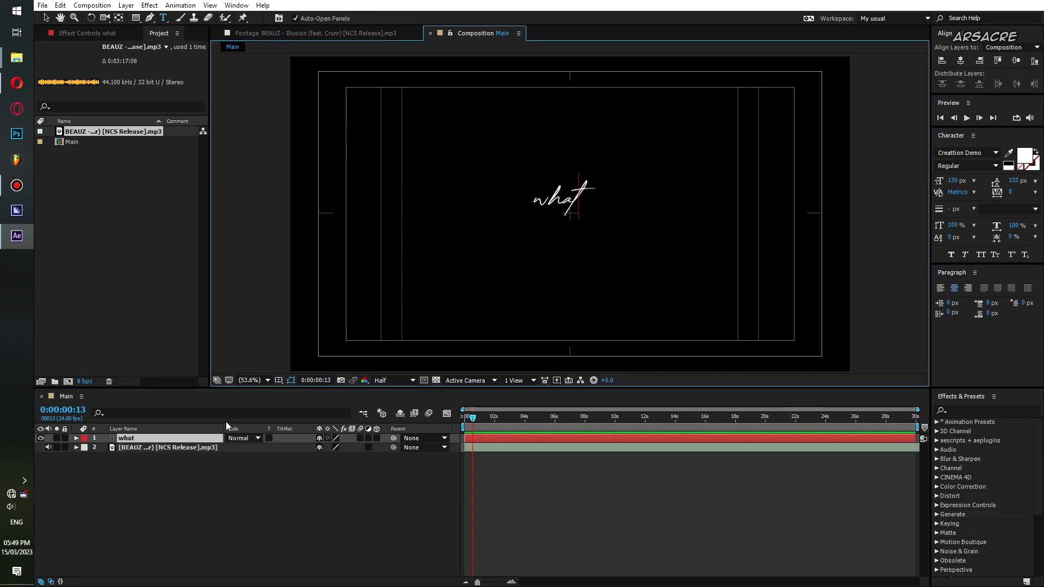
pyautogui.click(196, 439)
# - Center the anchor point inside the "what" text and place the text at the center of the composition
pyautogui.press('v')
pyautogui.moveTo(572, 203); pyautogui.dragTo(577, 209)
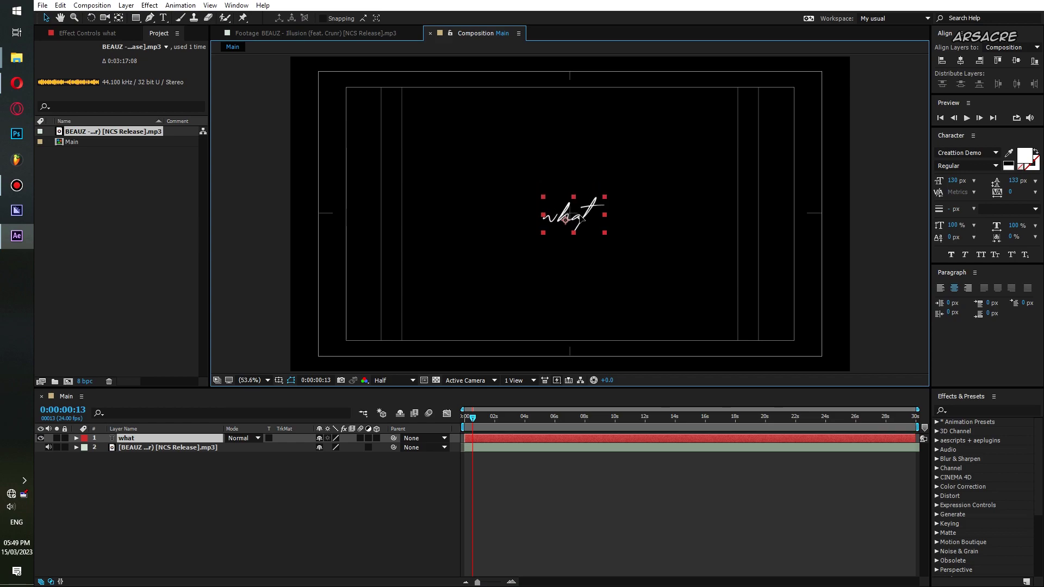
pyautogui.click(118, 17)
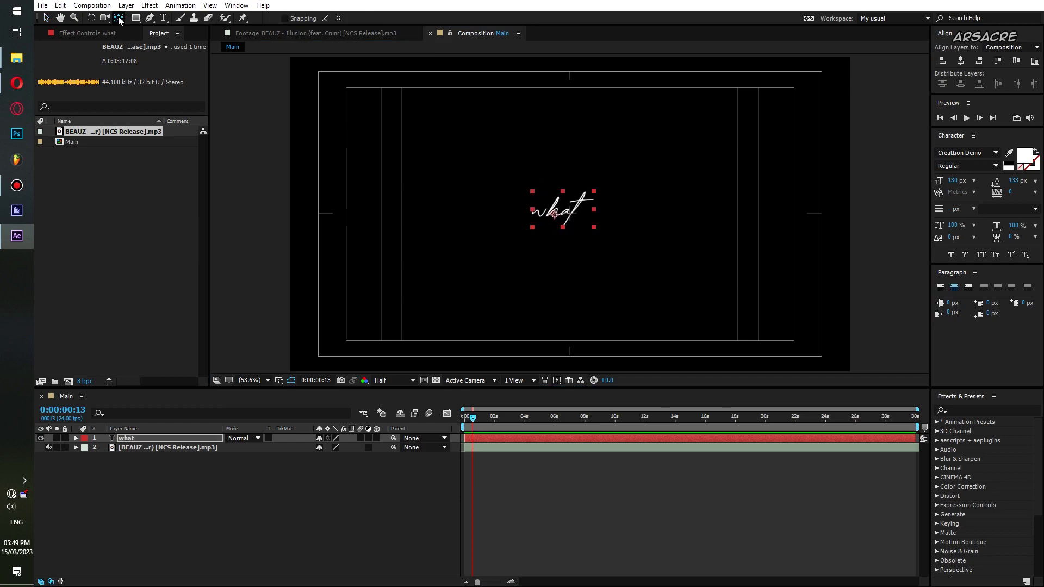
pyautogui.click(556, 216)
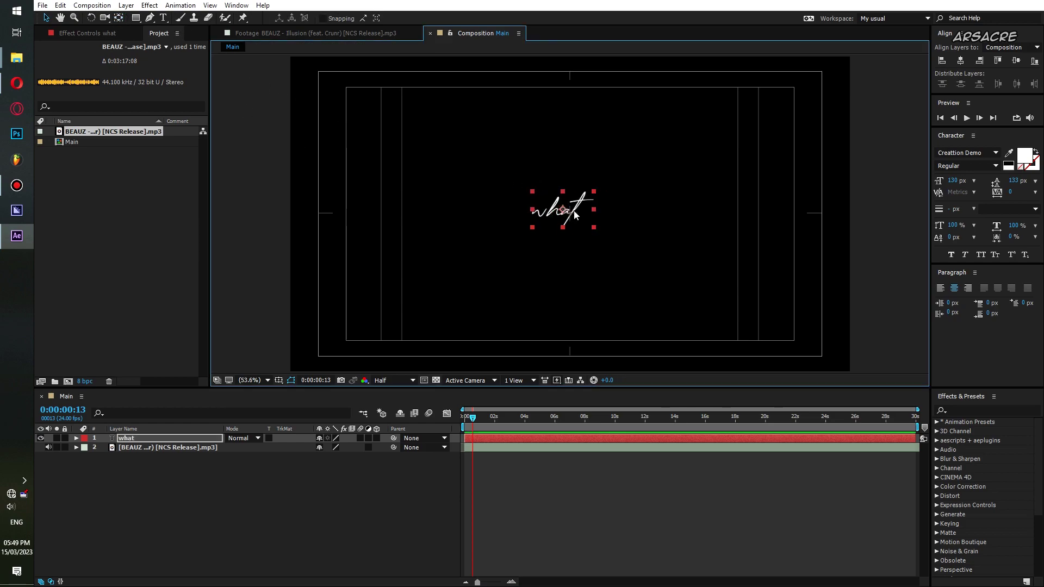
pyautogui.moveTo(574, 214); pyautogui.dragTo(583, 217)
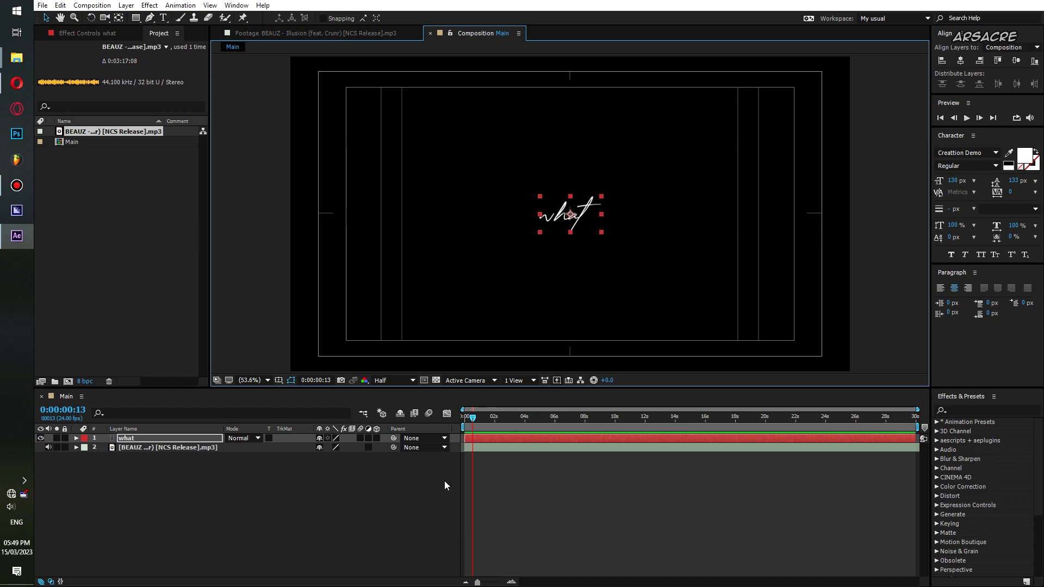
# - Reveal the Scale property of the "what" layer and start keyframing it at 100%
pyautogui.click(468, 415)
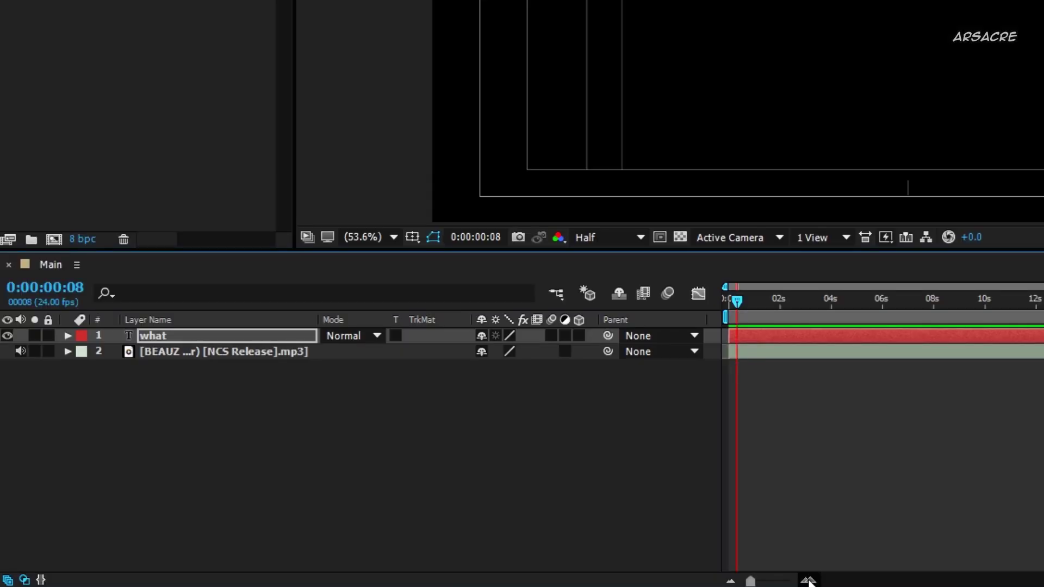
pyautogui.click(808, 580)
pyautogui.click(808, 580)
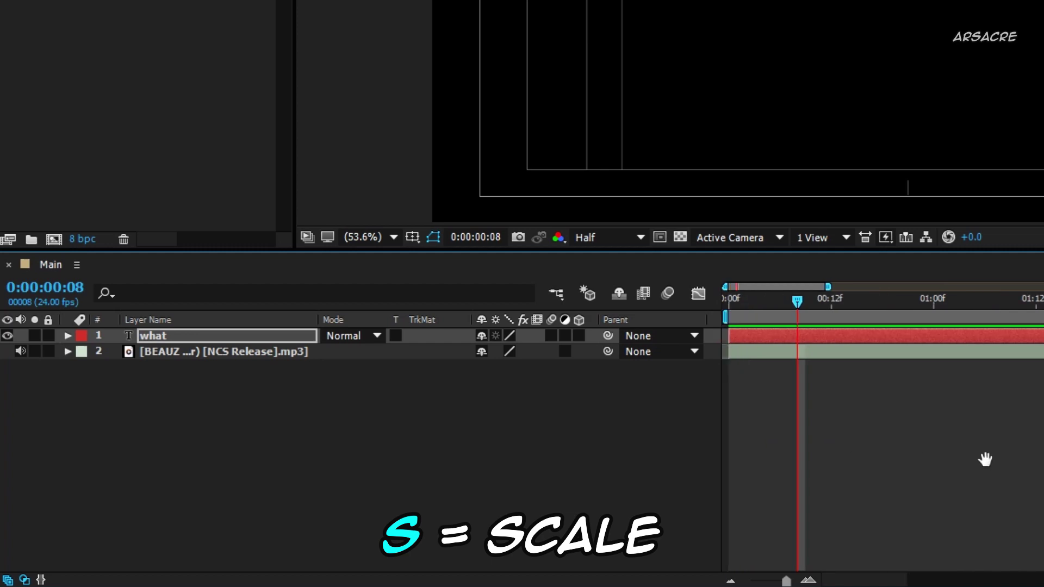
pyautogui.press('s')
pyautogui.click(115, 352)
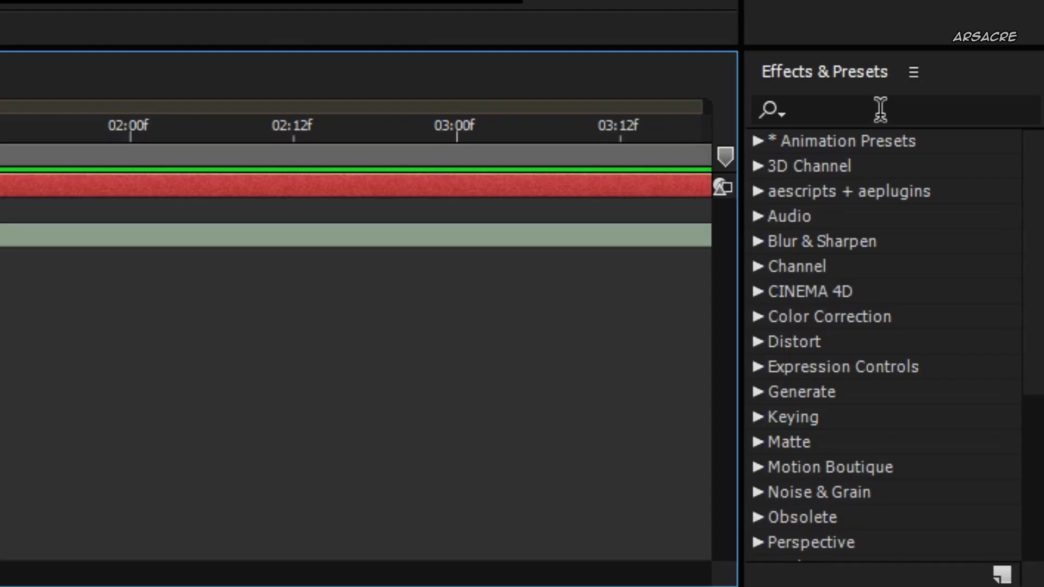
# - Find the "Fade In+Out - frames" animation preset and apply it to the "what" text layer
pyautogui.click(880, 110)
pyautogui.write('fade')
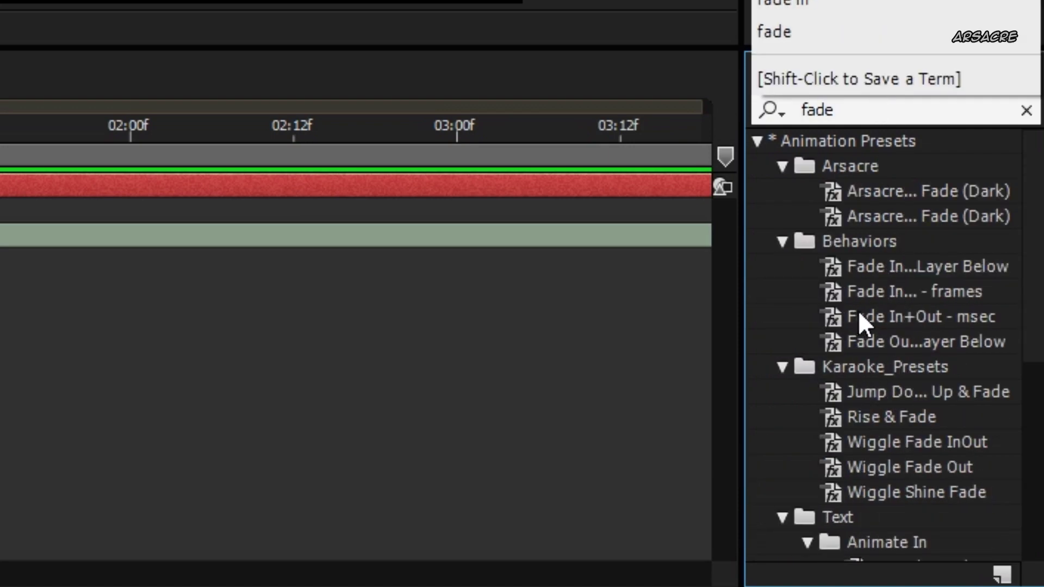
pyautogui.moveTo(912, 295); pyautogui.dragTo(944, 359)
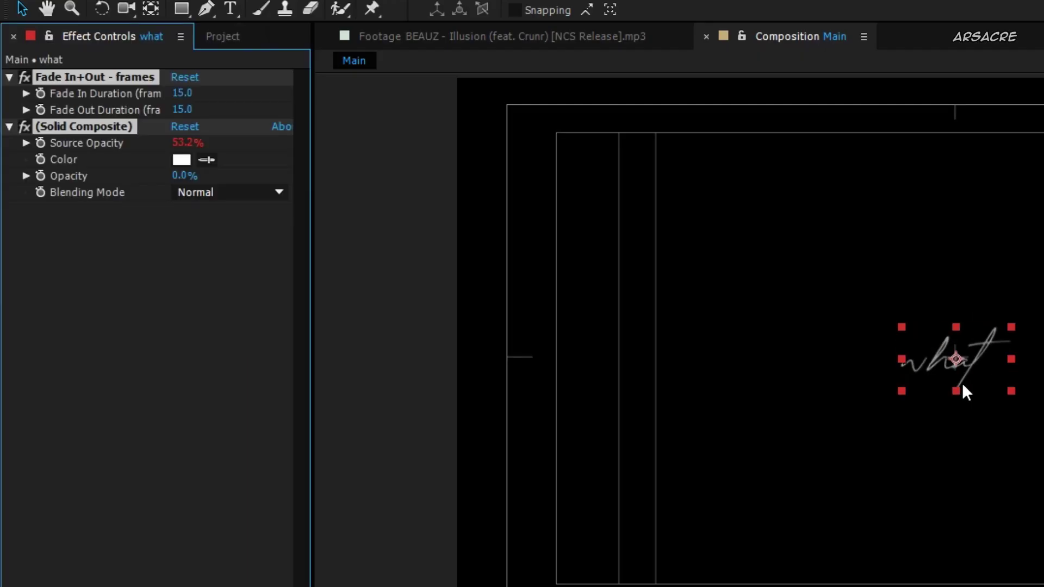
pyautogui.press('Return')
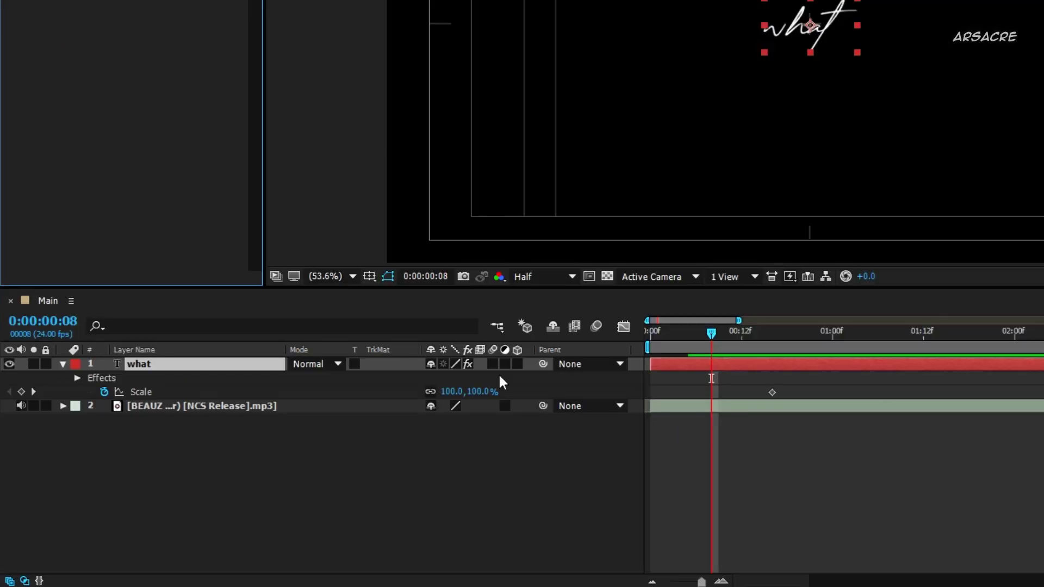
# - Set the "what" layer's Scale to 9% at frame 0:00:00:08
pyautogui.click(454, 391)
pyautogui.write('9')
pyautogui.press('Return')
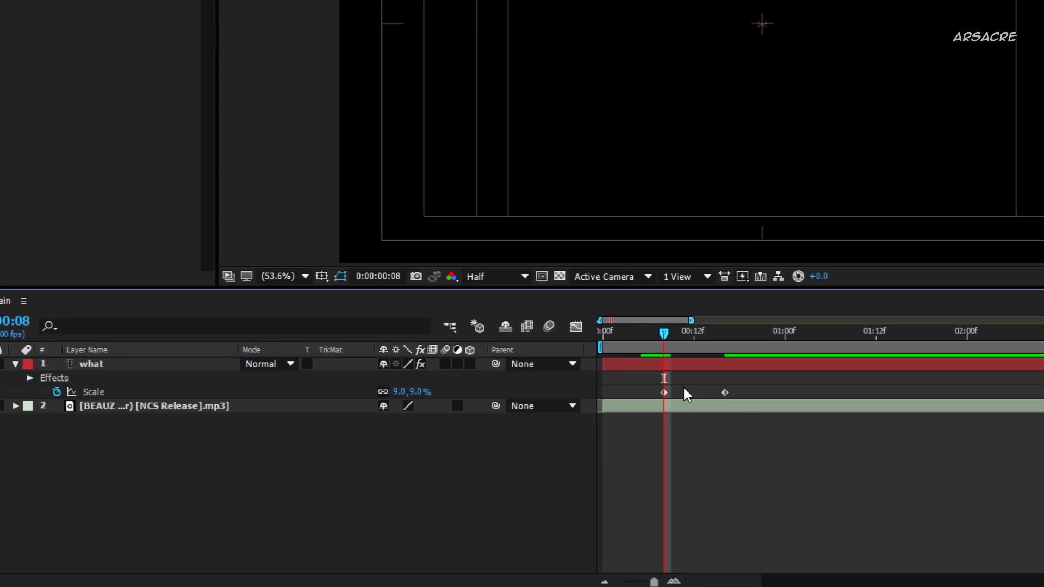
# - Easy-ease both Scale keyframes, shape the speed graph to start fast and slow down gradually, and preview the animation
pyautogui.click(576, 326)
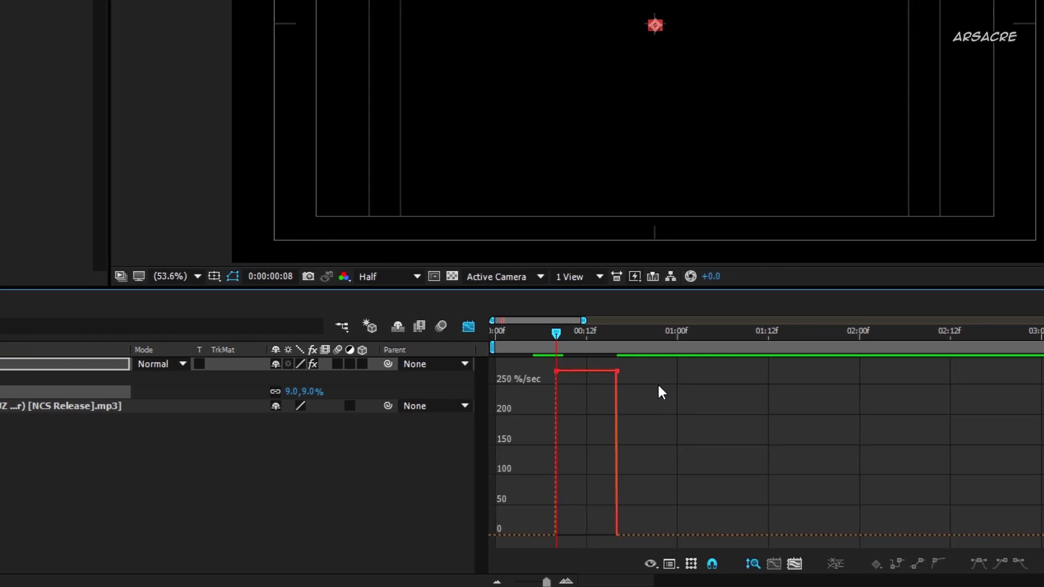
pyautogui.moveTo(636, 365); pyautogui.dragTo(492, 420)
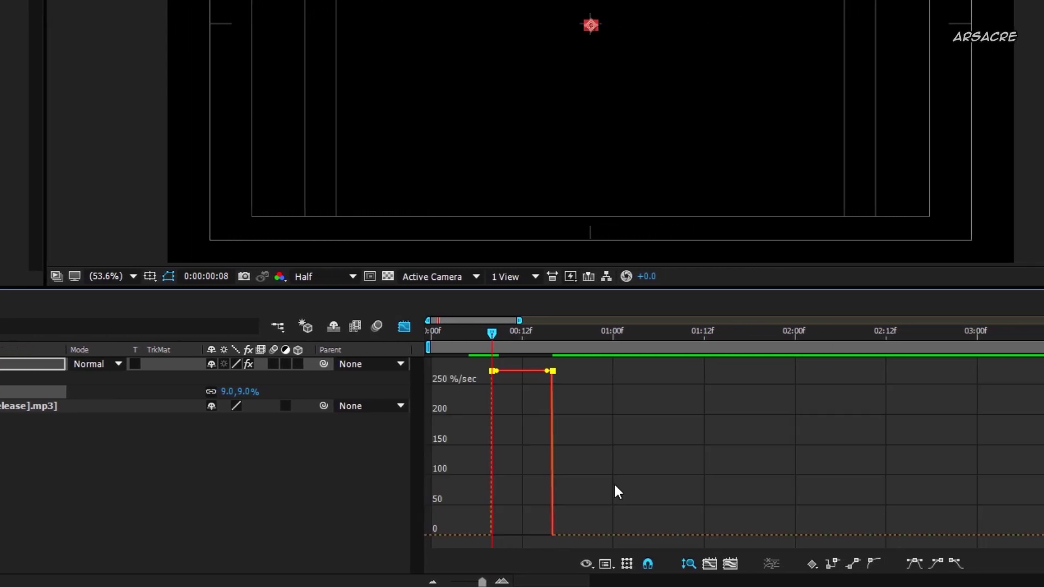
pyautogui.click(900, 564)
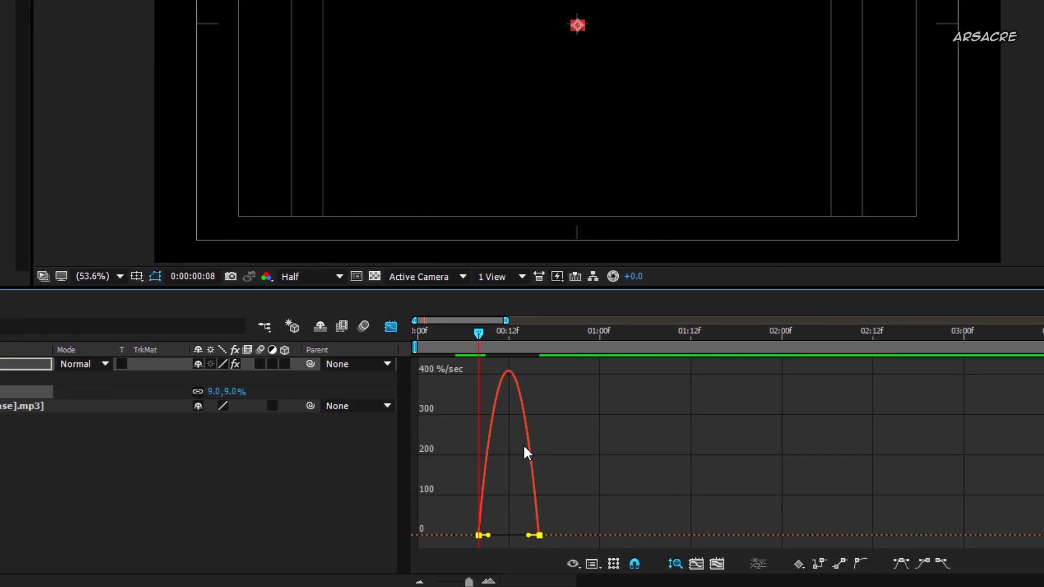
pyautogui.moveTo(487, 537)
pyautogui.mouseDown()
pyautogui.moveTo(477, 538)
pyautogui.moveTo(499, 537)
pyautogui.mouseUp()
pyautogui.click(456, 333)
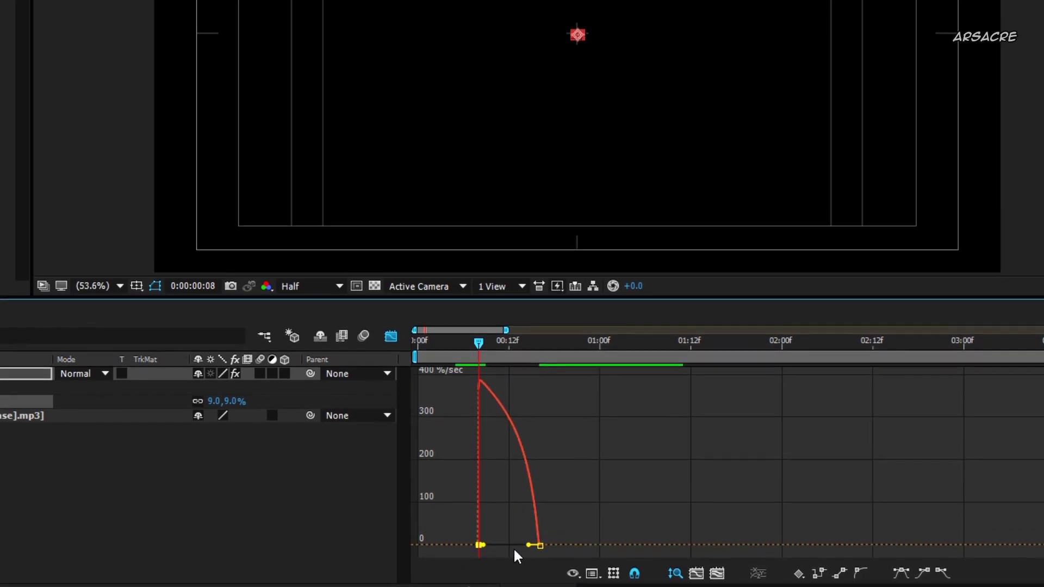
pyautogui.press('space')
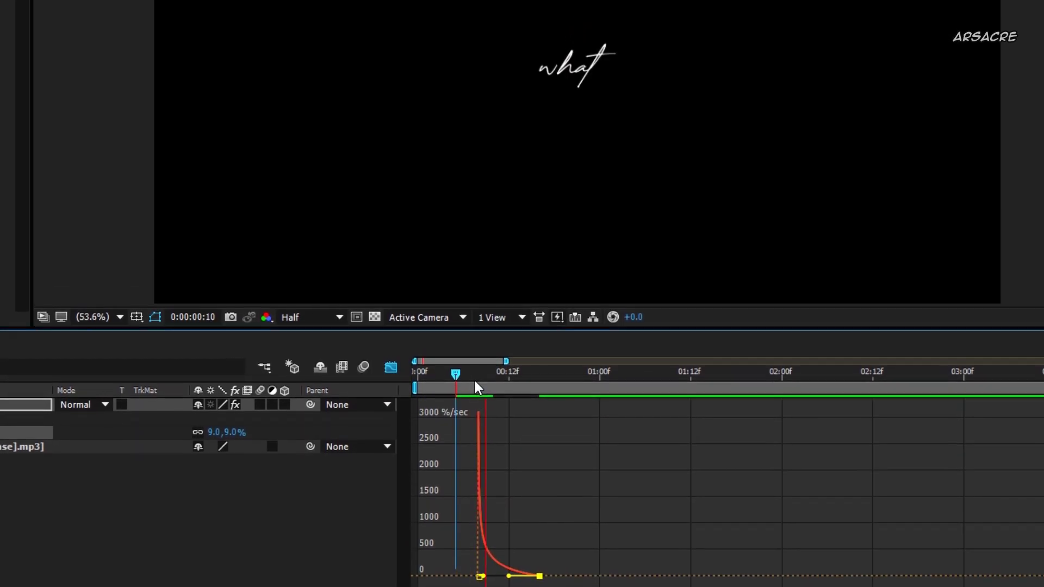
# - Leave the graph view and set the Scale keyframe at 0:00:00:16 to 125.6%
pyautogui.click(471, 370)
pyautogui.click(390, 362)
pyautogui.moveTo(471, 370); pyautogui.dragTo(538, 394)
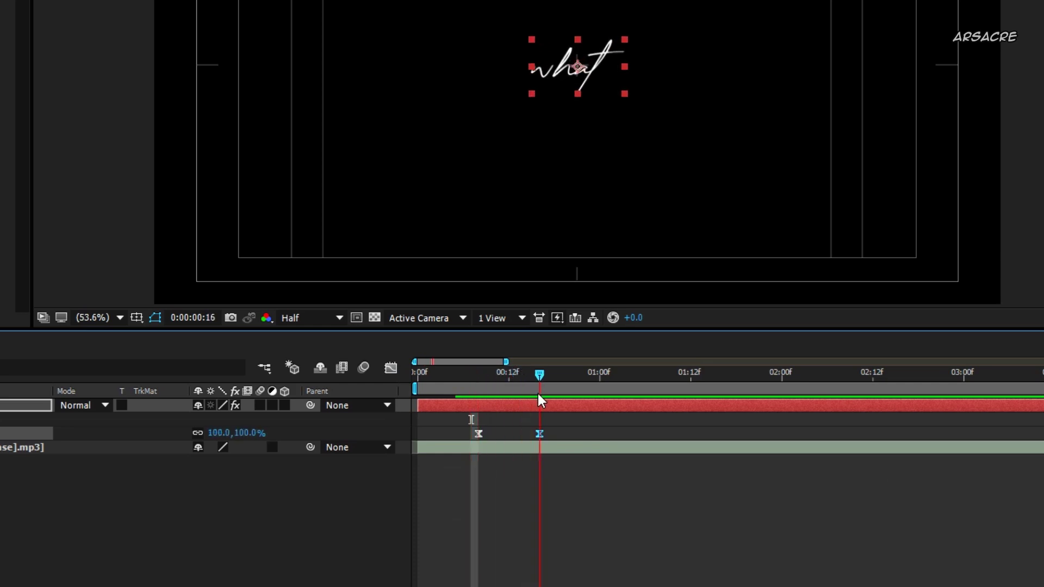
pyautogui.moveTo(249, 433); pyautogui.dragTo(375, 432)
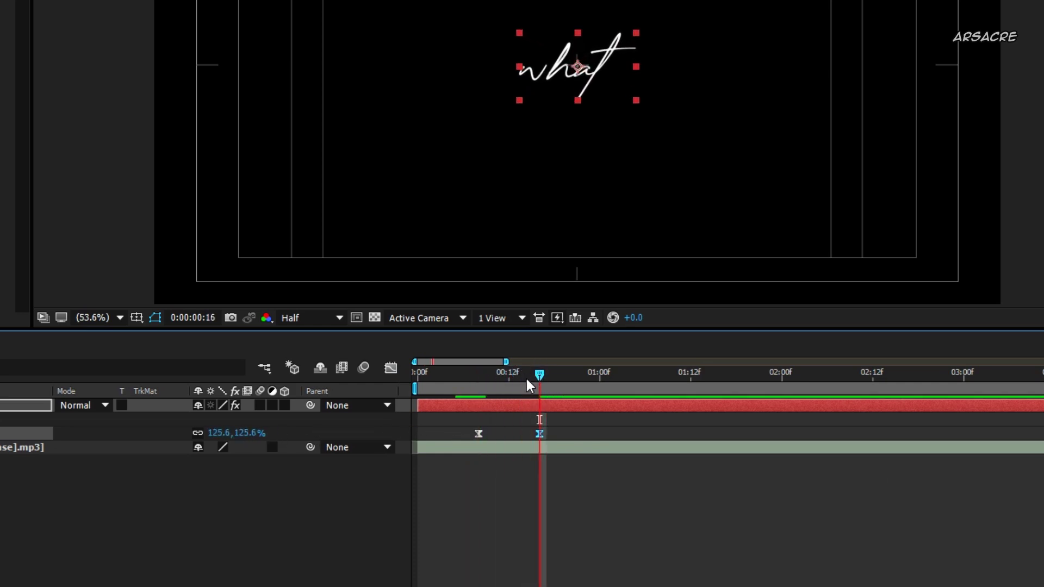
# - Trim the start of the "what" layer to its first Scale keyframe at frame 8
pyautogui.moveTo(524, 380)
pyautogui.mouseDown()
pyautogui.moveTo(468, 381)
pyautogui.moveTo(516, 379)
pyautogui.moveTo(468, 393)
pyautogui.moveTo(494, 385)
pyautogui.moveTo(560, 396)
pyautogui.moveTo(567, 387)
pyautogui.moveTo(523, 391)
pyautogui.mouseUp()
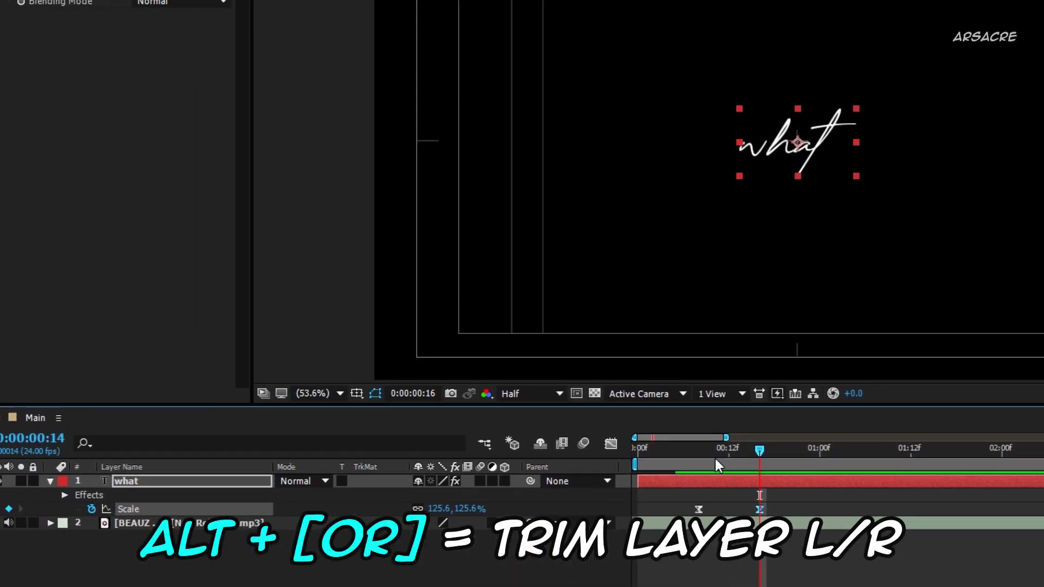
pyautogui.moveTo(715, 458); pyautogui.dragTo(787, 463)
pyautogui.hotkey('alt', '[')
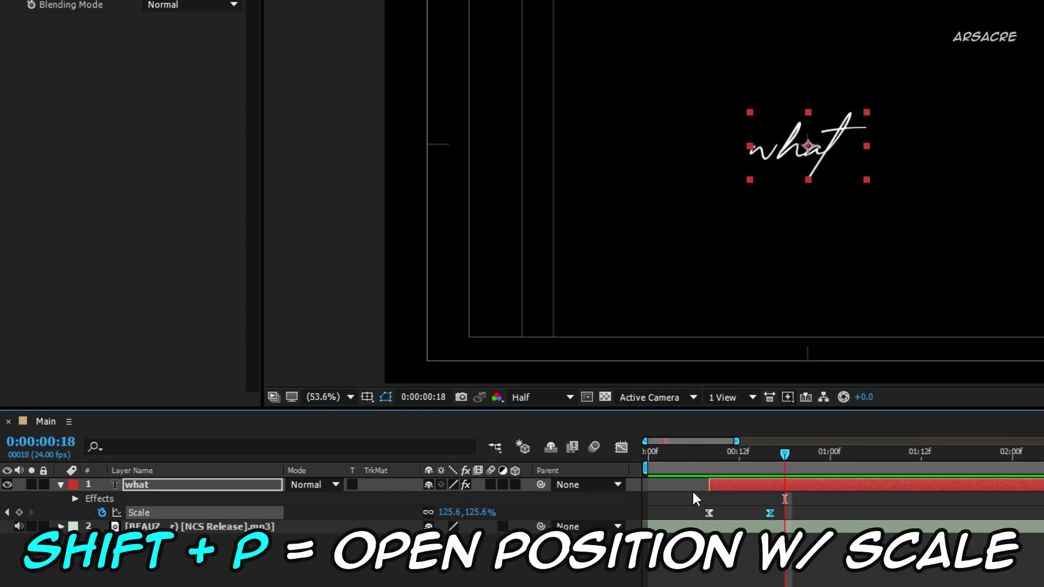
# - Keyframe the text's Position at 0:00:00:18 and move the text up to 960, 441.1 at 0:00:01:03
pyautogui.hotkey('alt', 'shift', 'p')
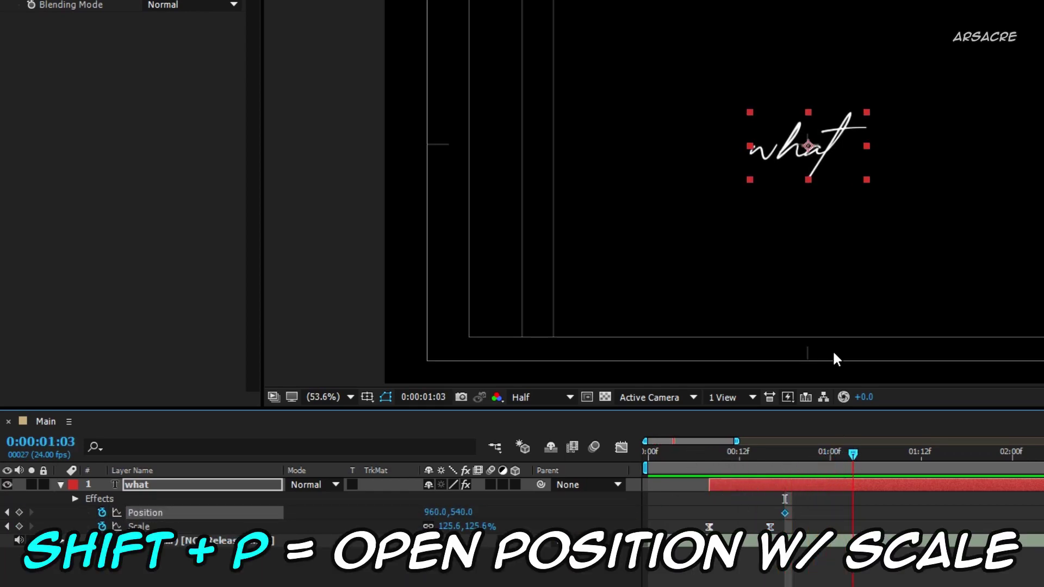
pyautogui.moveTo(831, 170); pyautogui.dragTo(832, 125)
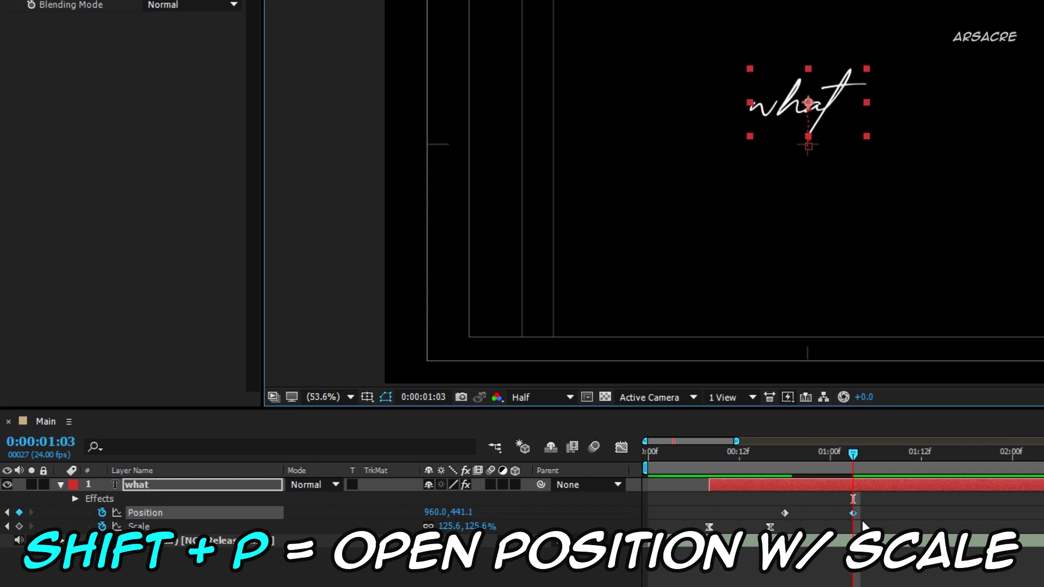
# - Shape the Position speed graph of the "what" text so the move starts slowly and ends fast, preview it, and leave the graph view
pyautogui.moveTo(865, 520); pyautogui.dragTo(773, 508)
pyautogui.click(621, 448)
pyautogui.moveTo(908, 521); pyautogui.dragTo(752, 481)
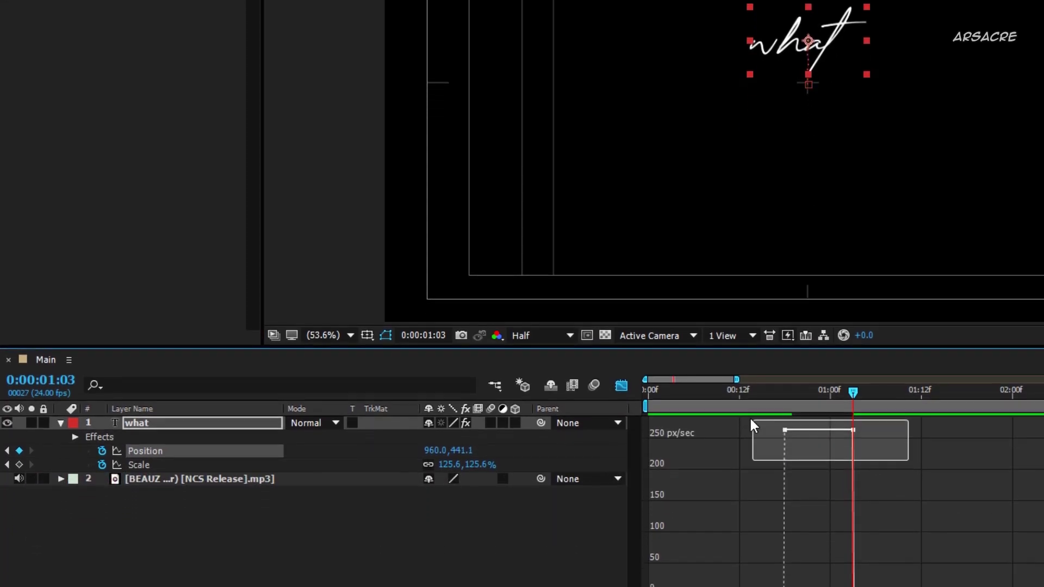
pyautogui.moveTo(752, 420); pyautogui.dragTo(831, 586)
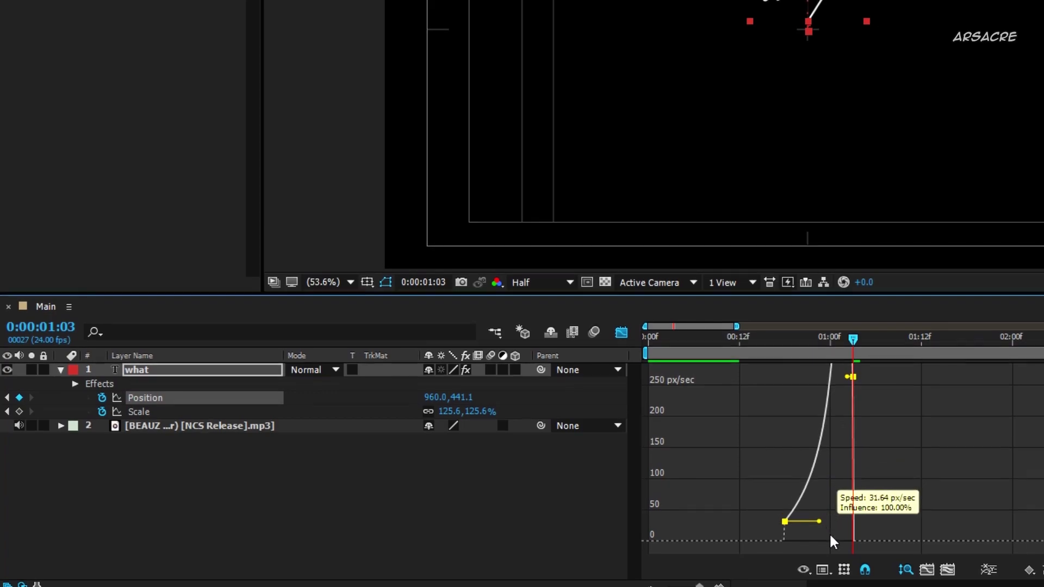
pyautogui.moveTo(830, 535); pyautogui.dragTo(830, 556)
pyautogui.moveTo(830, 345); pyautogui.dragTo(709, 348)
pyautogui.press('space')
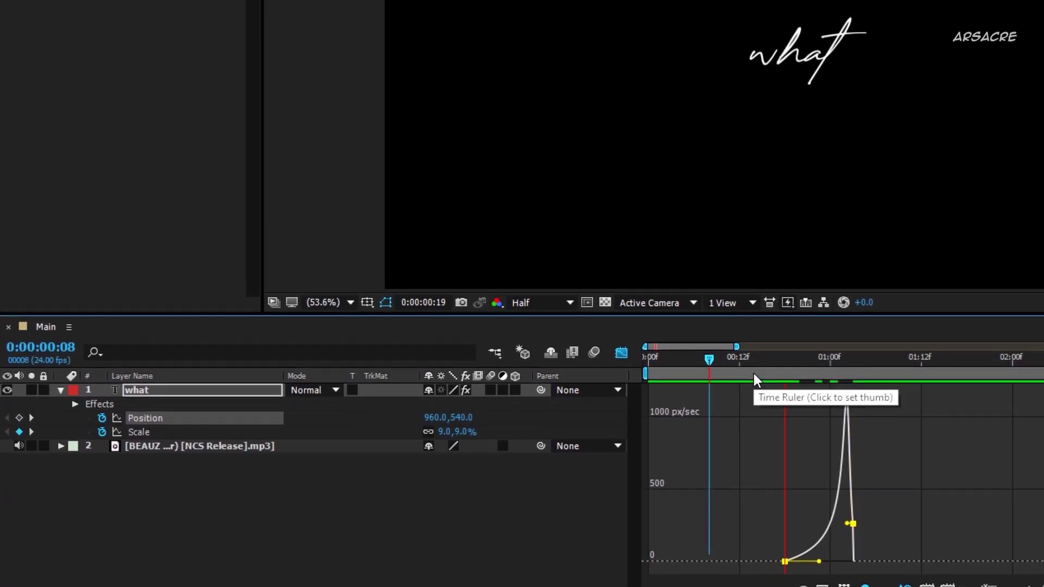
pyautogui.click(753, 379)
pyautogui.hotkey('shift', 'F3')
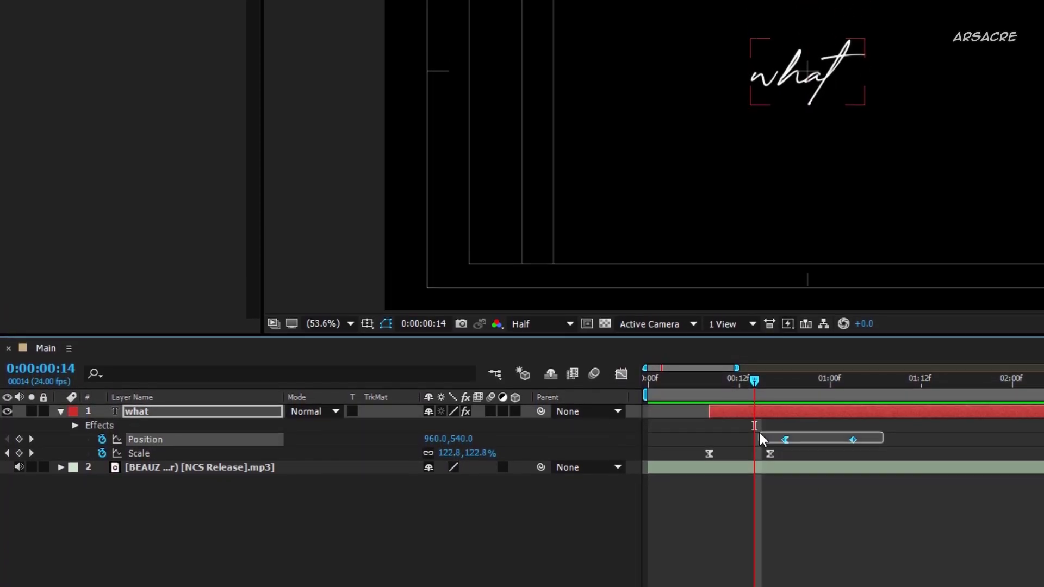
# - Move the Position keyframes earlier to start at 0:00:00:14, shorten the gap between them, and trim the layer's end just after the last one
pyautogui.moveTo(759, 433); pyautogui.dragTo(759, 433)
pyautogui.moveTo(853, 440); pyautogui.dragTo(807, 462)
pyautogui.moveTo(759, 401); pyautogui.dragTo(673, 423)
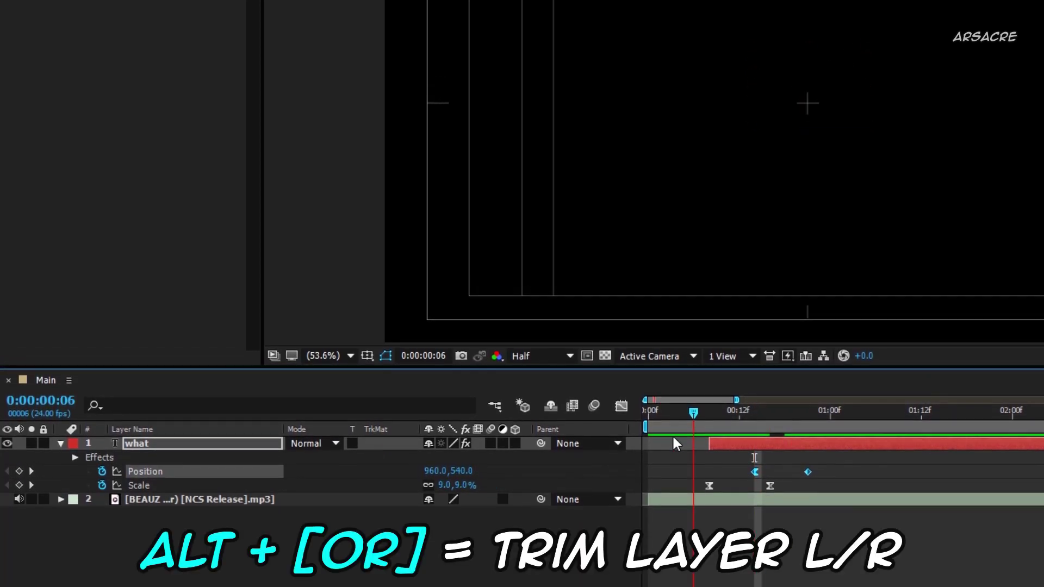
pyautogui.moveTo(761, 419); pyautogui.dragTo(748, 449)
pyautogui.hotkey('alt', ']')
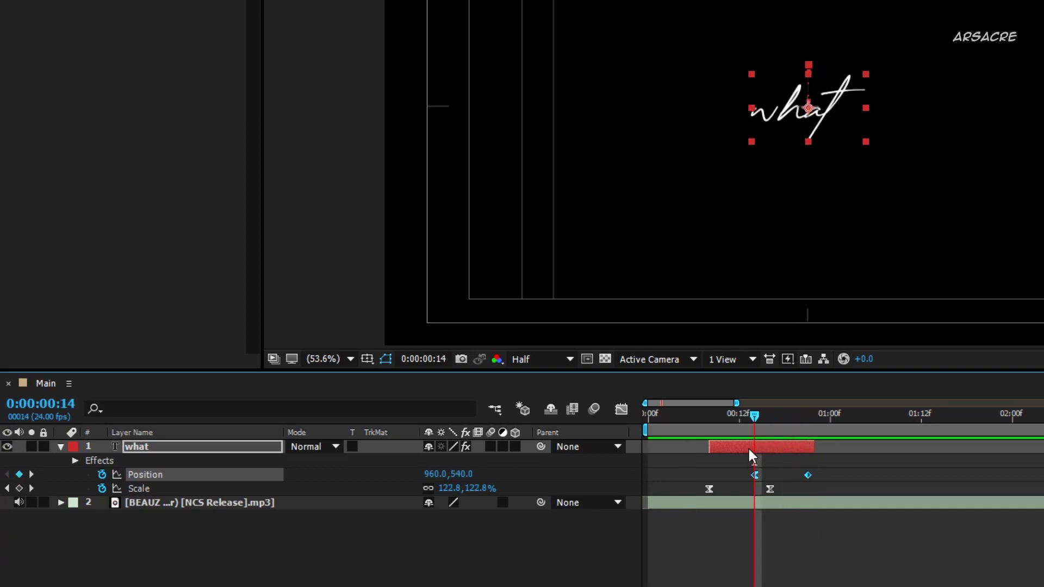
pyautogui.click(749, 450)
# - Duplicate the "what" layer and shift the copy in time so its start overlaps the end of the original
pyautogui.click(62, 448)
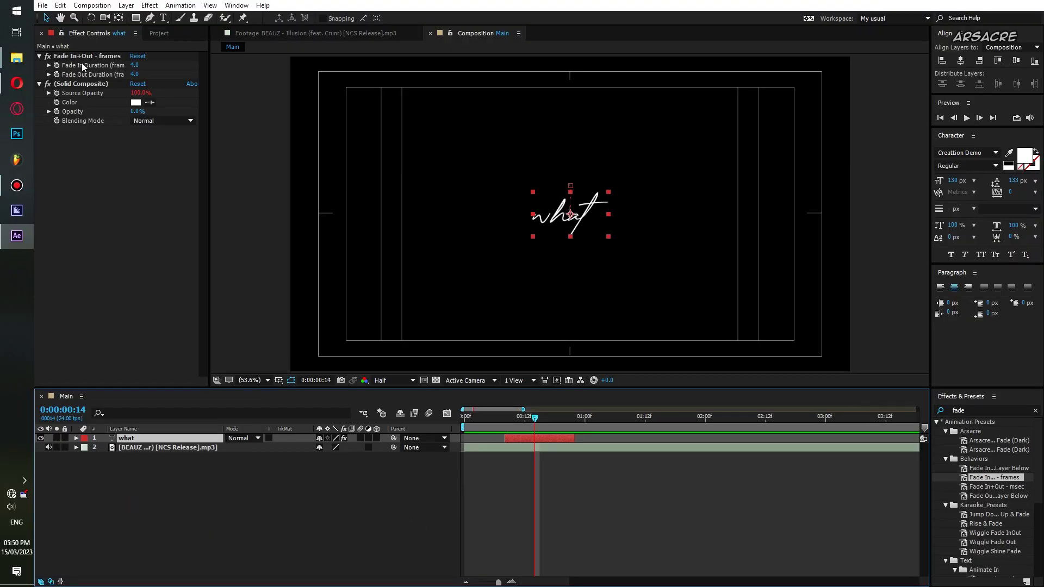
pyautogui.click(64, 6)
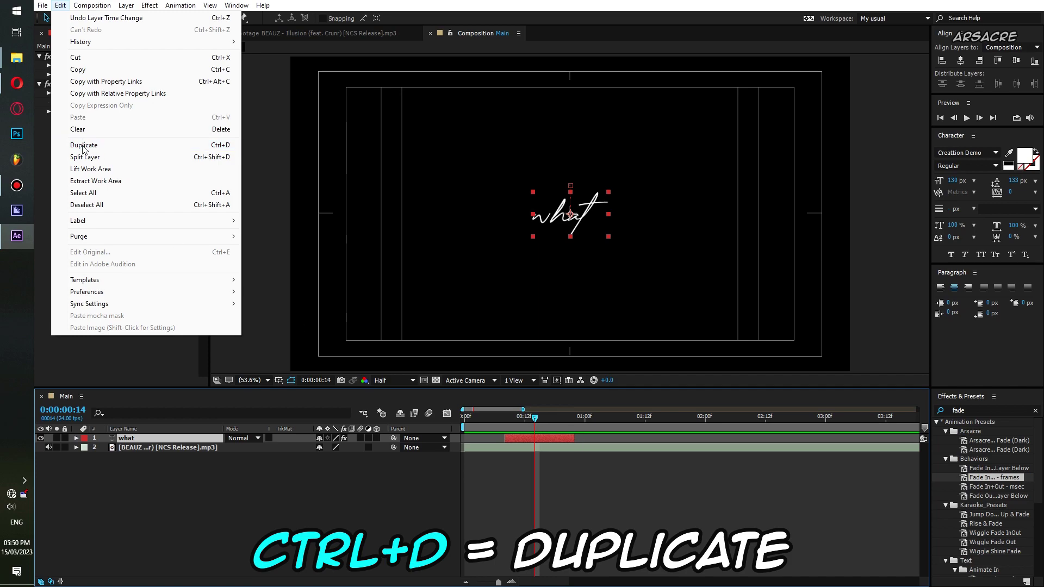
pyautogui.click(83, 147)
pyautogui.moveTo(542, 439); pyautogui.dragTo(580, 429)
pyautogui.press('space')
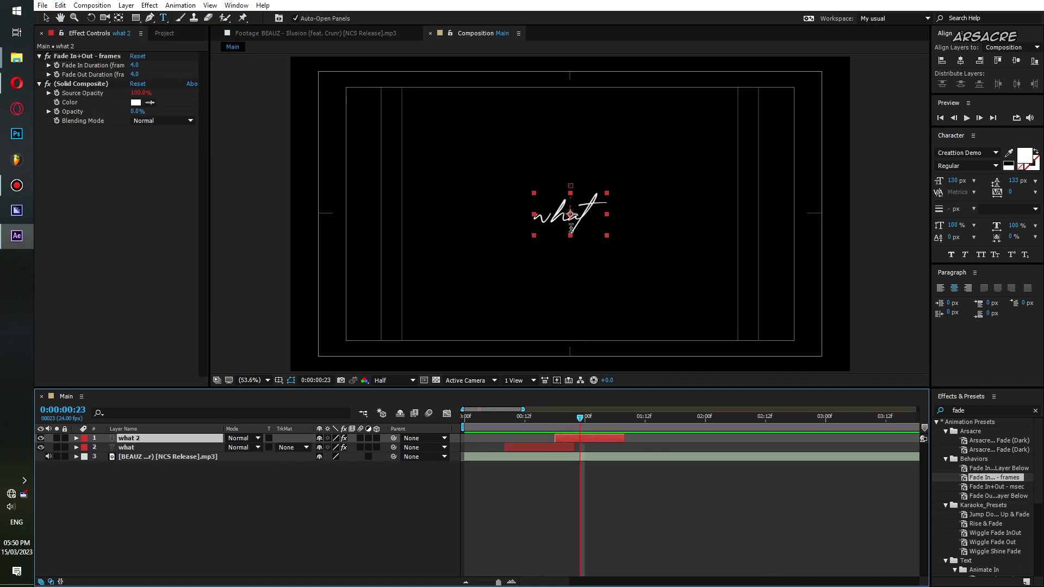
# - Change the duplicated layer's text to "Am" and preview the transition between the two words
pyautogui.doubleClick(570, 228)
pyautogui.write('am')
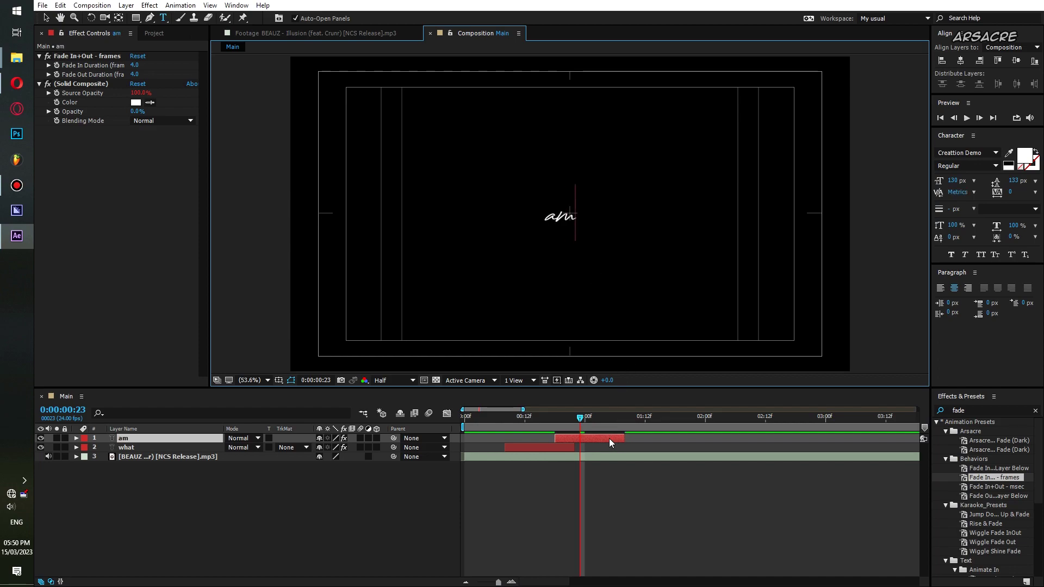
pyautogui.click(587, 465)
pyautogui.press('space')
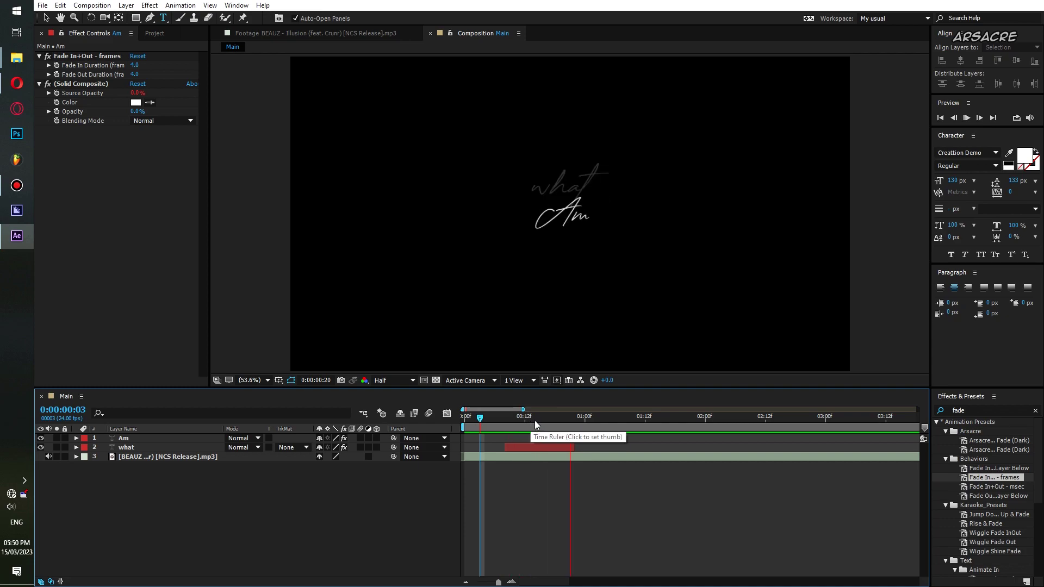
# - Shorten the end of the "what" layer slightly and move its Position keyframes a little earlier to match
pyautogui.moveTo(533, 419); pyautogui.dragTo(575, 441)
pyautogui.click(572, 450)
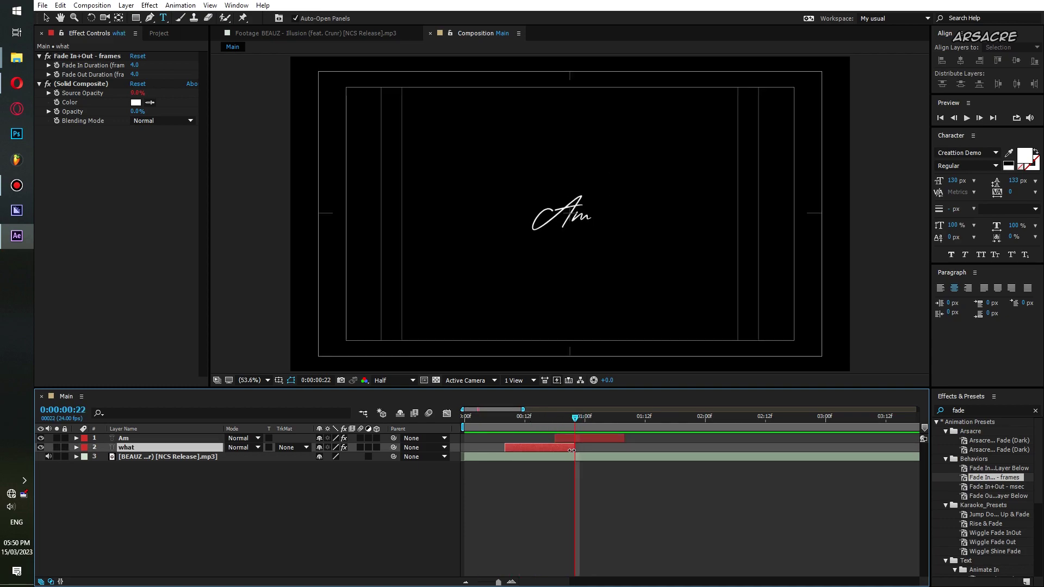
pyautogui.press('u')
pyautogui.click(534, 456)
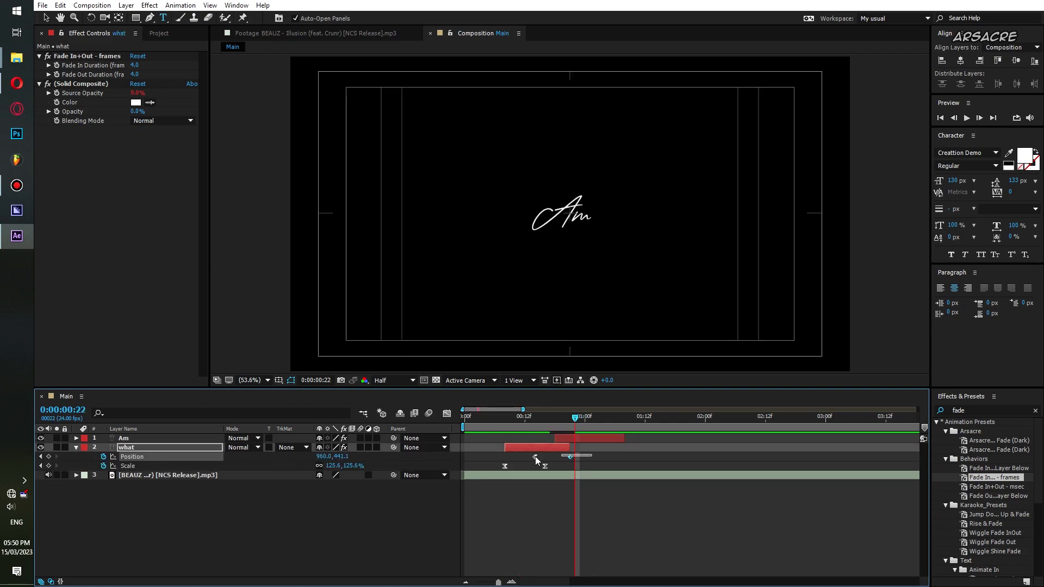
pyautogui.moveTo(570, 457); pyautogui.dragTo(564, 448)
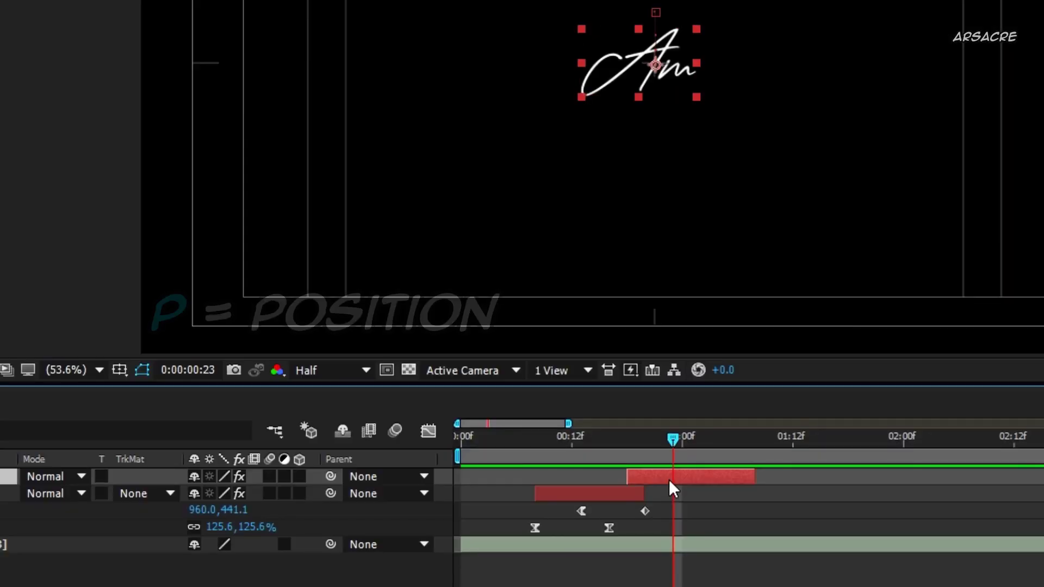
# - Animate the "Am" text's Position to reach 842.5, 540 at 0:00:01:06, and extend the end of its layer
pyautogui.press('p')
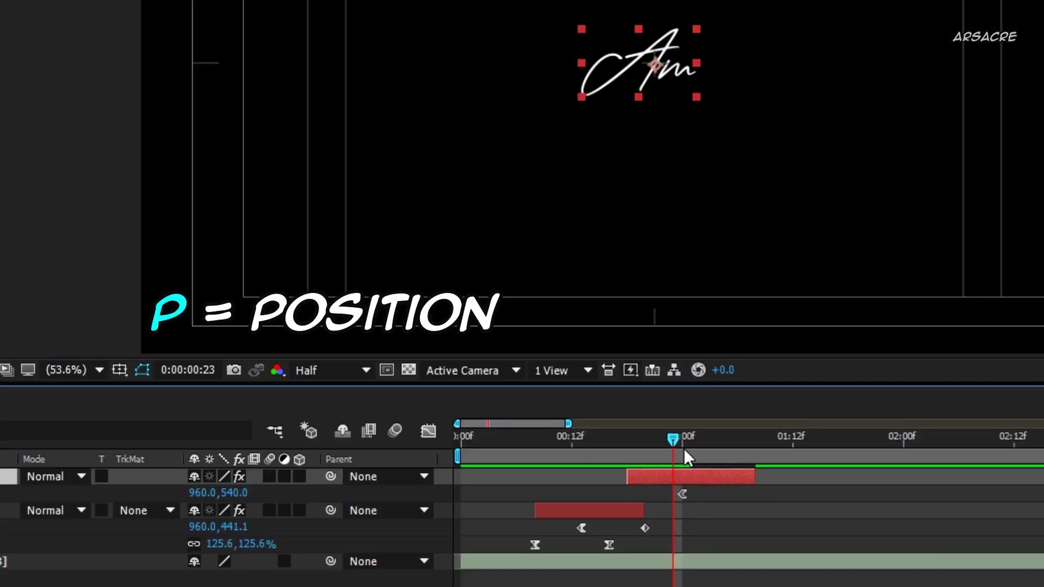
pyautogui.moveTo(684, 450); pyautogui.dragTo(739, 456)
pyautogui.moveTo(667, 82); pyautogui.dragTo(599, 77)
pyautogui.moveTo(754, 480); pyautogui.dragTo(884, 493)
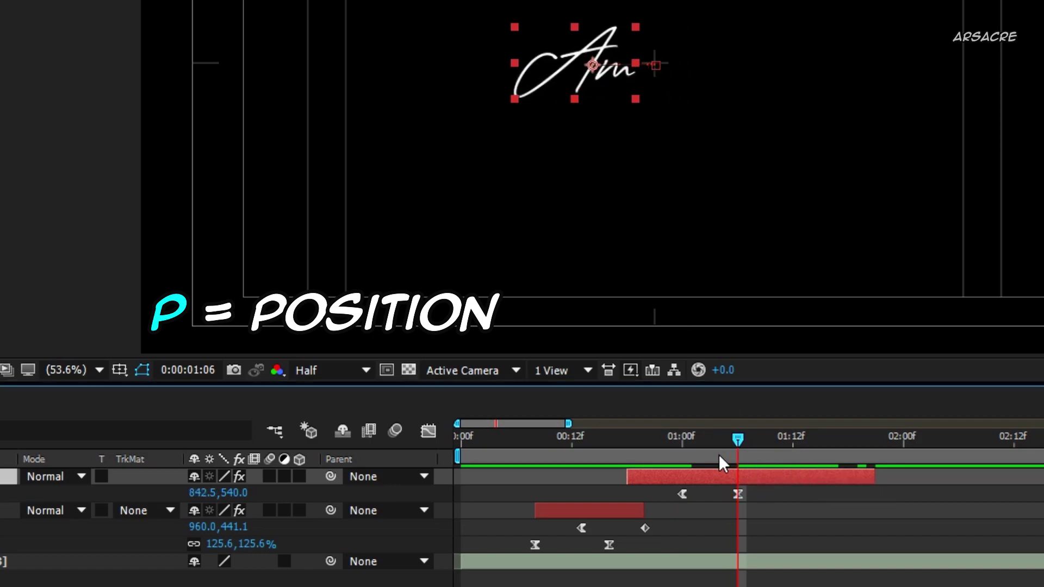
# - Reshape the speed graph of the "Am" Position move to peak midway and slow down gradually, and leave the graph view
pyautogui.click(599, 452)
pyautogui.press('space')
pyautogui.moveTo(646, 449); pyautogui.dragTo(703, 484)
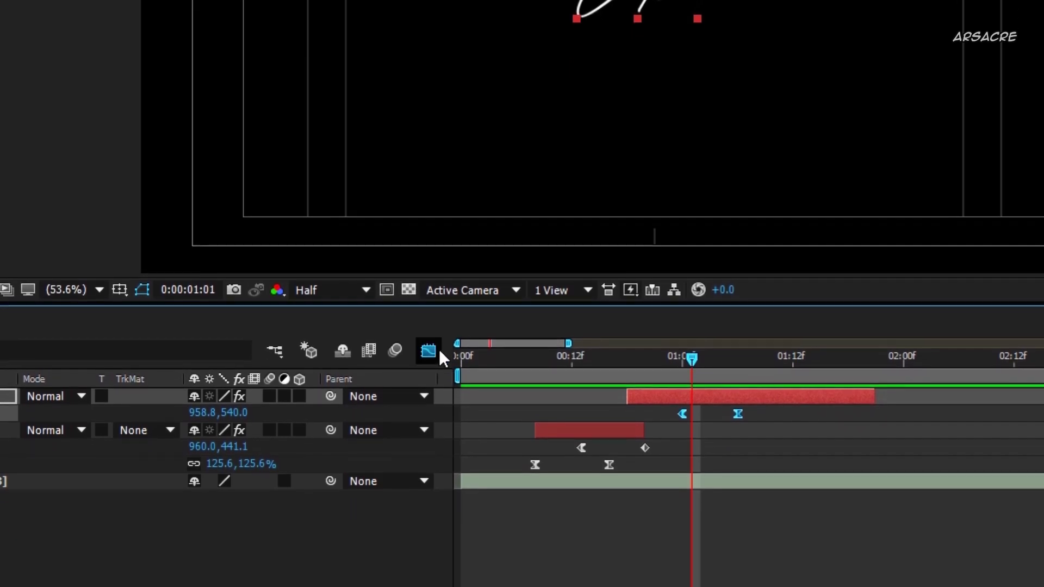
pyautogui.click(428, 431)
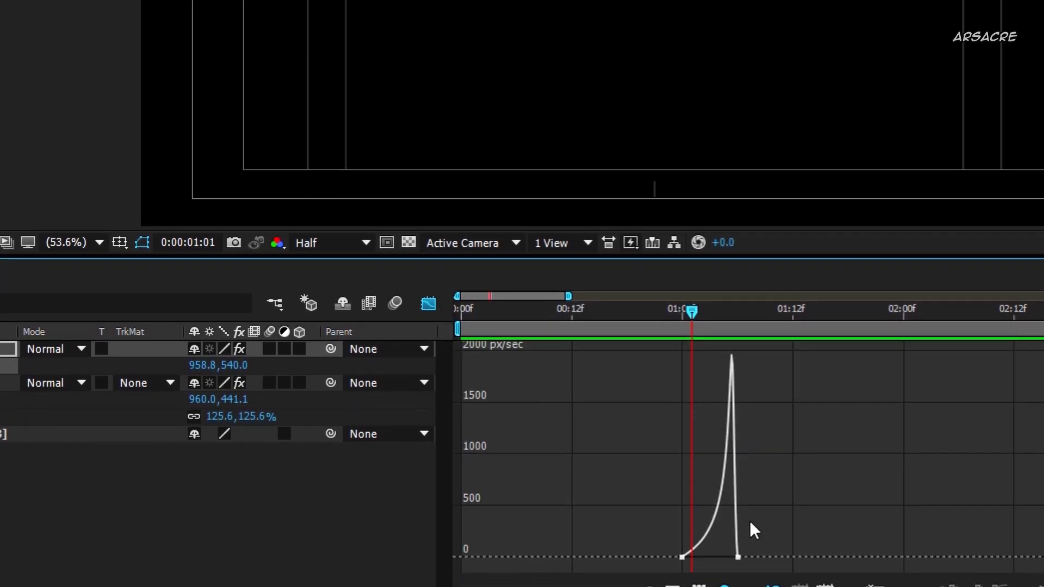
pyautogui.moveTo(778, 536); pyautogui.dragTo(716, 529)
pyautogui.press('space')
pyautogui.moveTo(691, 285); pyautogui.dragTo(452, 283)
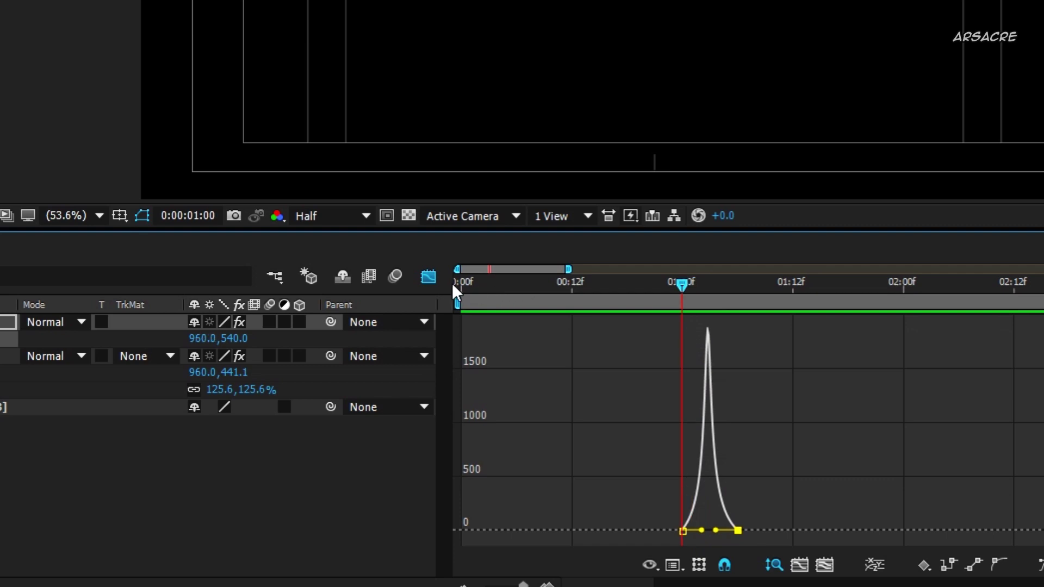
pyautogui.click(435, 280)
pyautogui.click(734, 298)
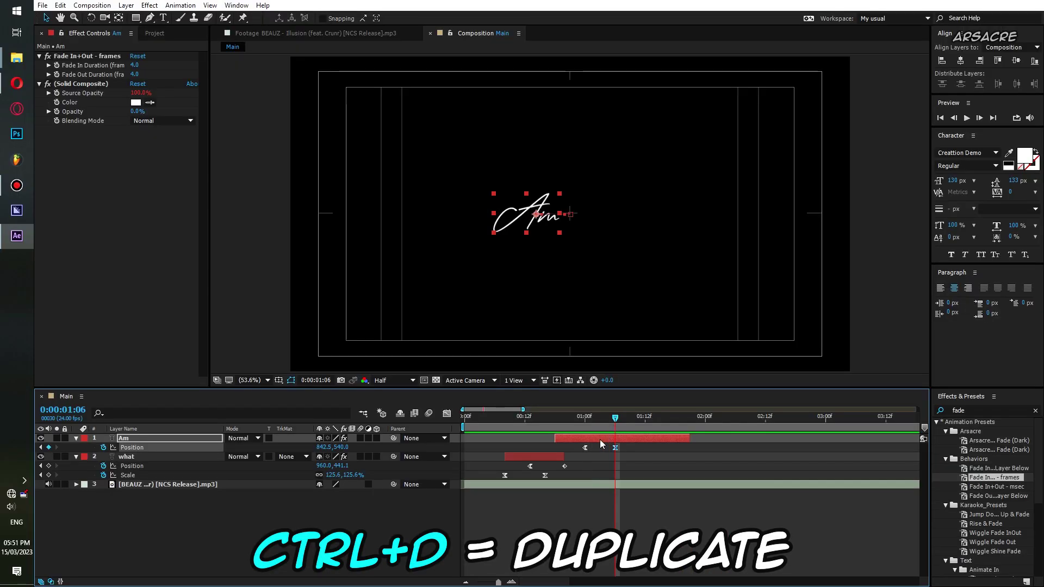
# - Duplicate the "Am" layer and move the copy's whole Position animation beside the original, to 1062.6, 540 at 0:00:01:06
pyautogui.click(599, 439)
pyautogui.click(60, 6)
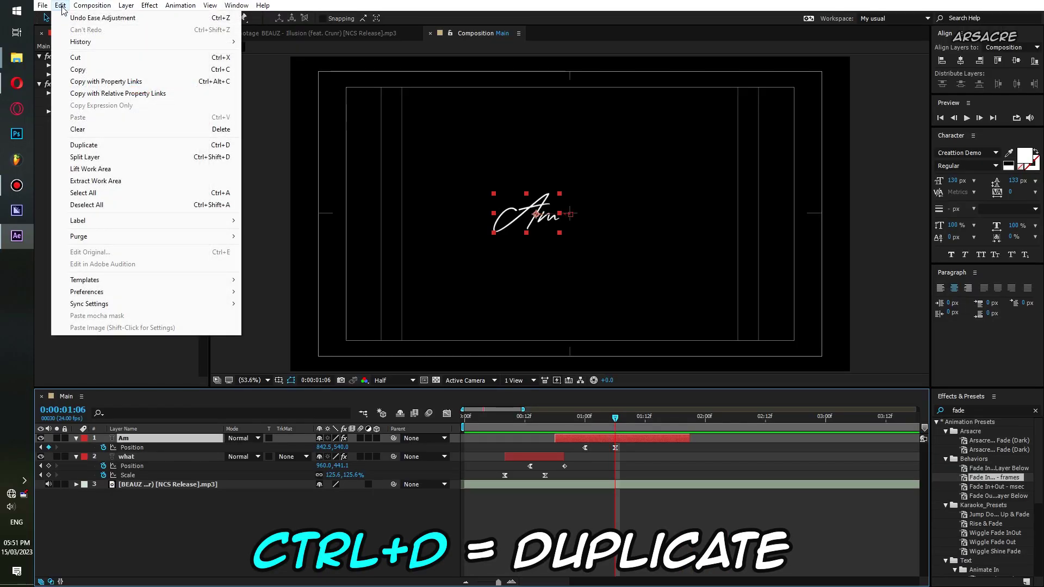
pyautogui.click(79, 142)
pyautogui.press('p')
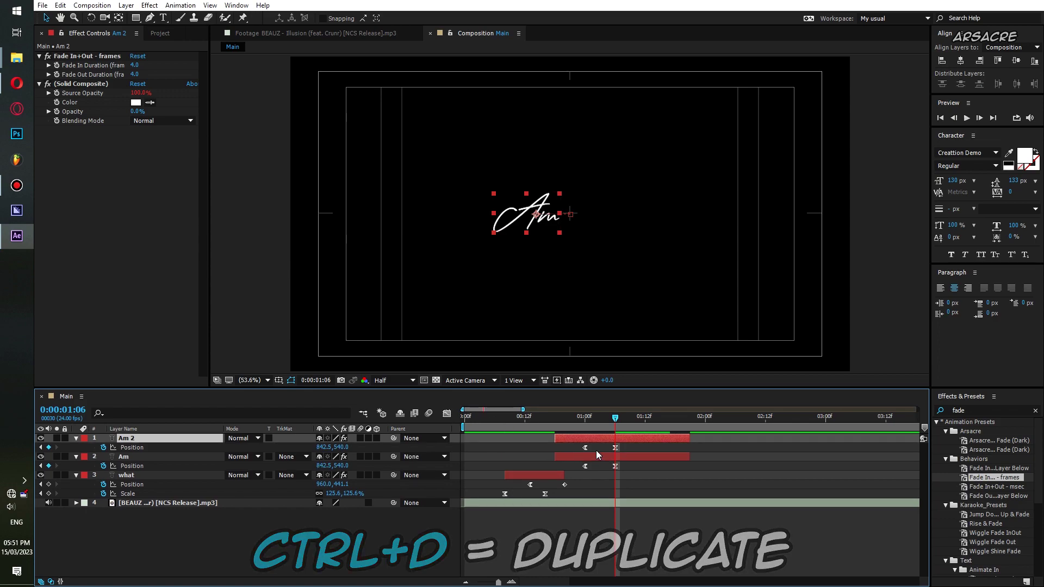
pyautogui.moveTo(624, 445); pyautogui.dragTo(549, 452)
pyautogui.moveTo(572, 219); pyautogui.dragTo(625, 223)
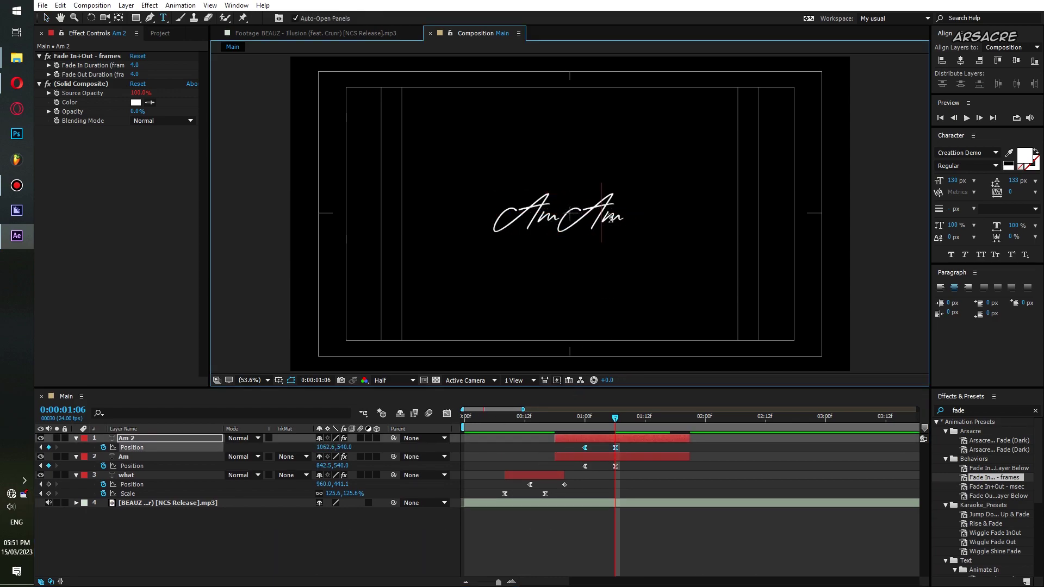
# - Change the duplicated text to a capital "I"
pyautogui.doubleClick(610, 218)
pyautogui.write('I')
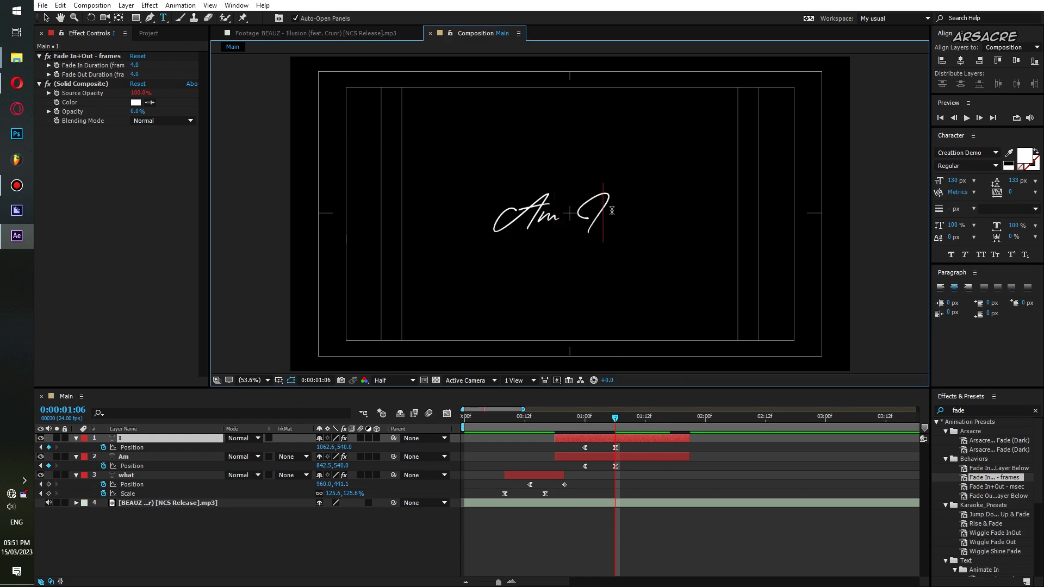
pyautogui.press('Left')
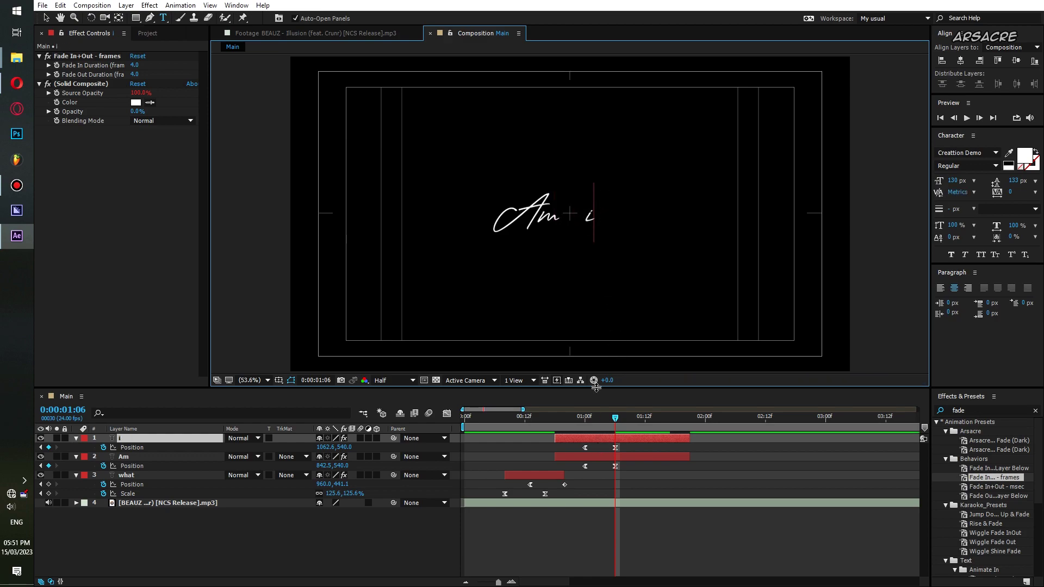
pyautogui.write('I')
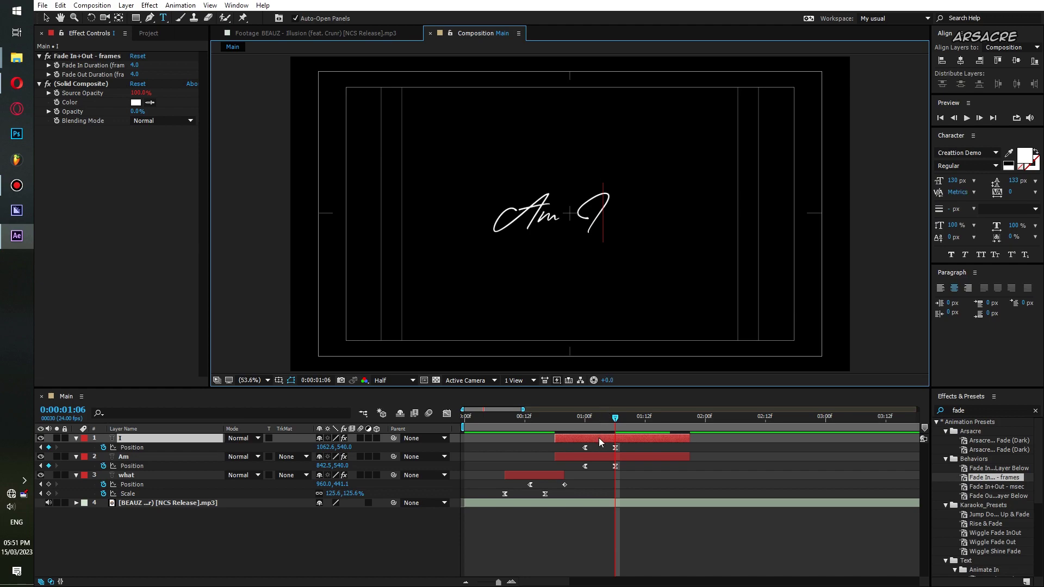
# - Move the "I" layer's Scale keyframes to start at 0:00:01:00, trim the layer's start there, and nudge the layer one frame in time
pyautogui.click(598, 438)
pyautogui.press('u')
pyautogui.press('u')
pyautogui.moveTo(887, 478); pyautogui.dragTo(785, 479)
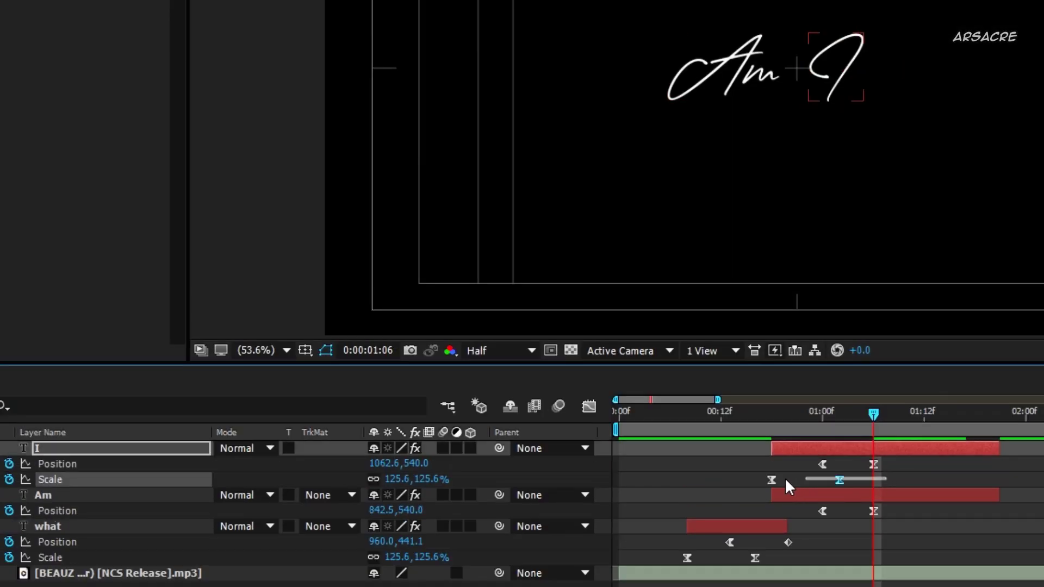
pyautogui.press('j')
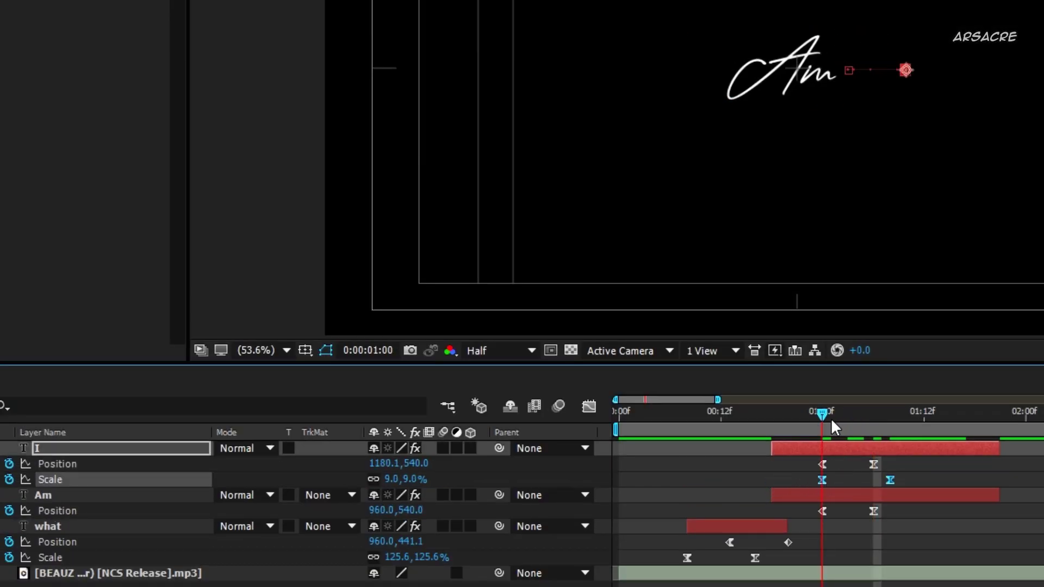
pyautogui.hotkey('alt', '[')
pyautogui.press('pageup')
# - Play back the "what", "Am" and "I" animation repeatedly to check the word timing
pyautogui.moveTo(837, 452); pyautogui.dragTo(789, 439)
pyautogui.press('space')
pyautogui.click(838, 458)
pyautogui.press('space')
pyautogui.click(836, 451)
pyautogui.press('space')
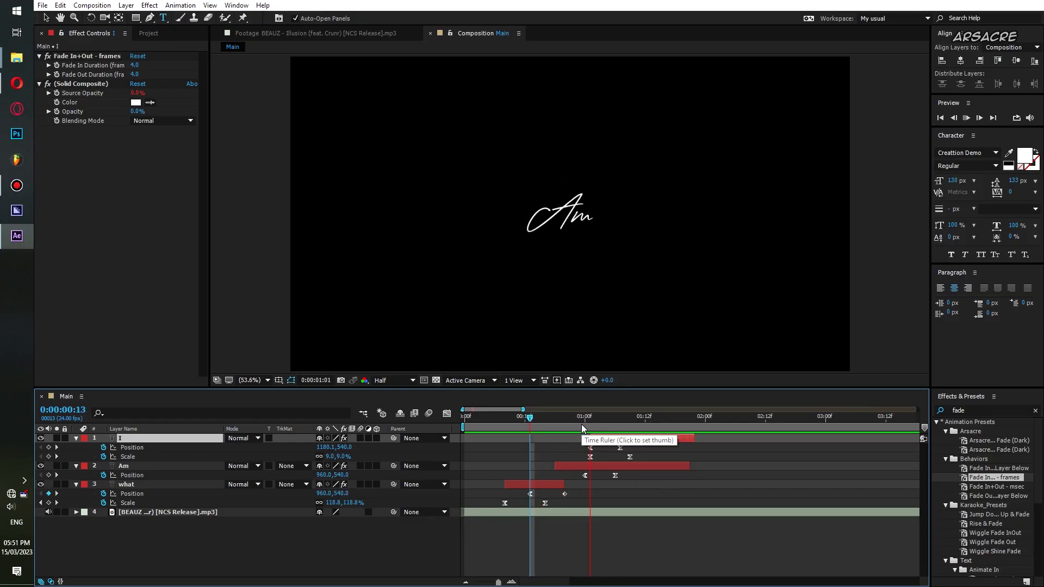
pyautogui.press('space')
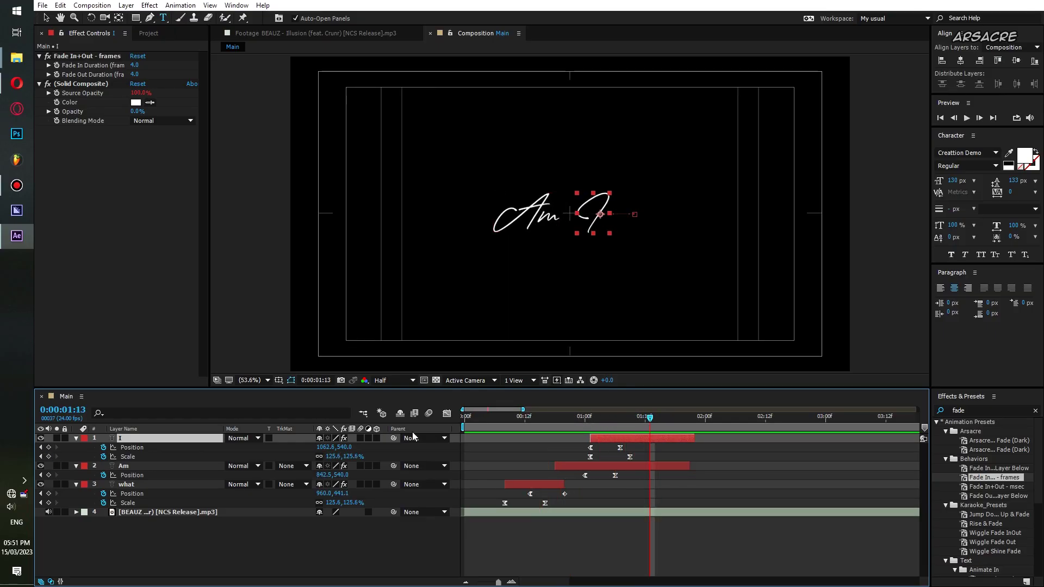
# - At 0:00:01:13, keyframe Position to 1062.6, 684 for "I" and 842.5, 681 for "Am", and trim the ends of both layers
pyautogui.moveTo(349, 449); pyautogui.dragTo(424, 472)
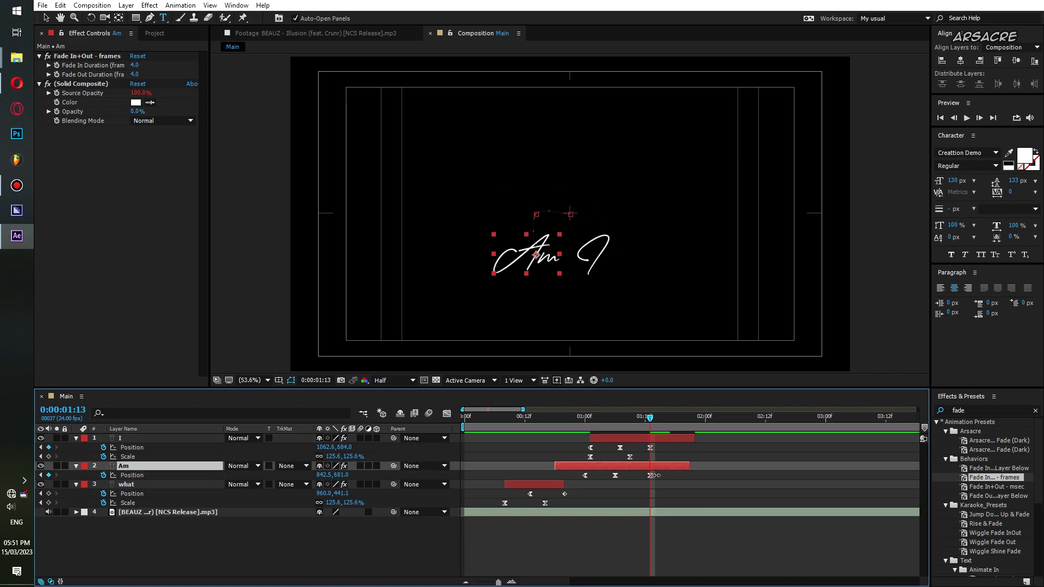
pyautogui.hotkey('alt', ']')
pyautogui.moveTo(695, 439); pyautogui.dragTo(669, 439)
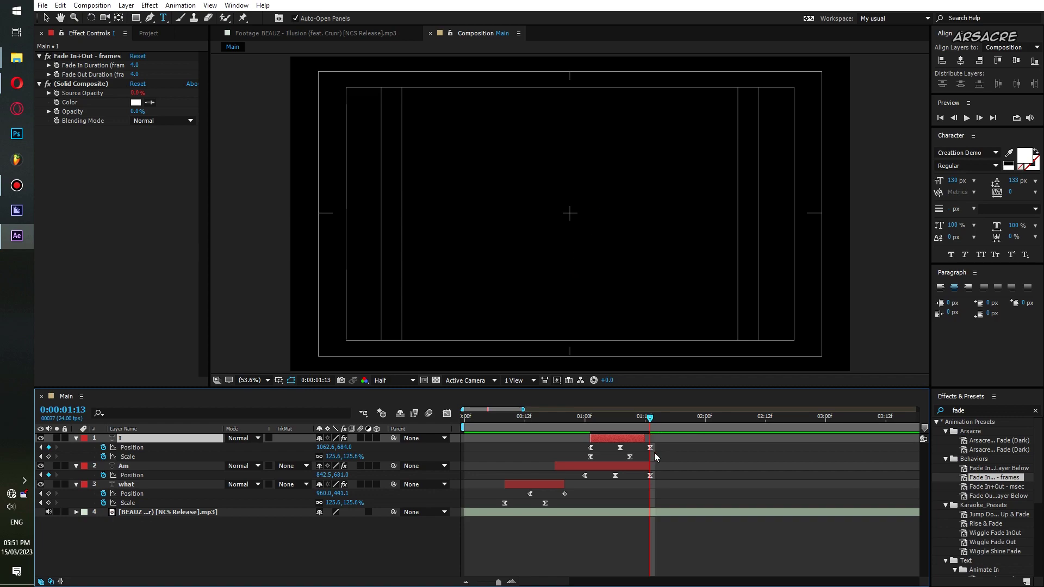
# - Ease the final Position keyframes of "I" and "Am" in the speed graph and play back the words' exit
pyautogui.click(650, 447)
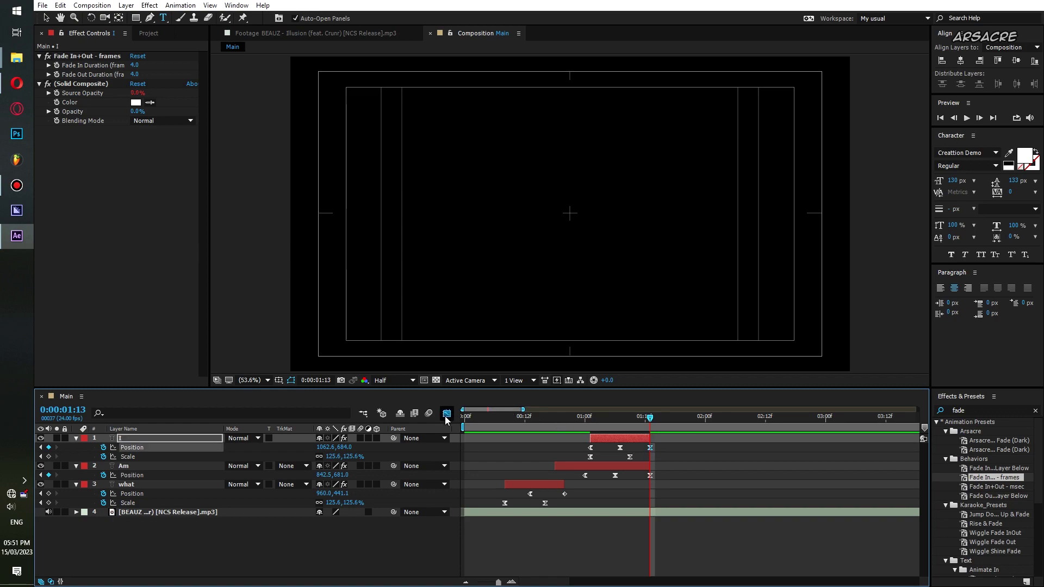
pyautogui.click(446, 415)
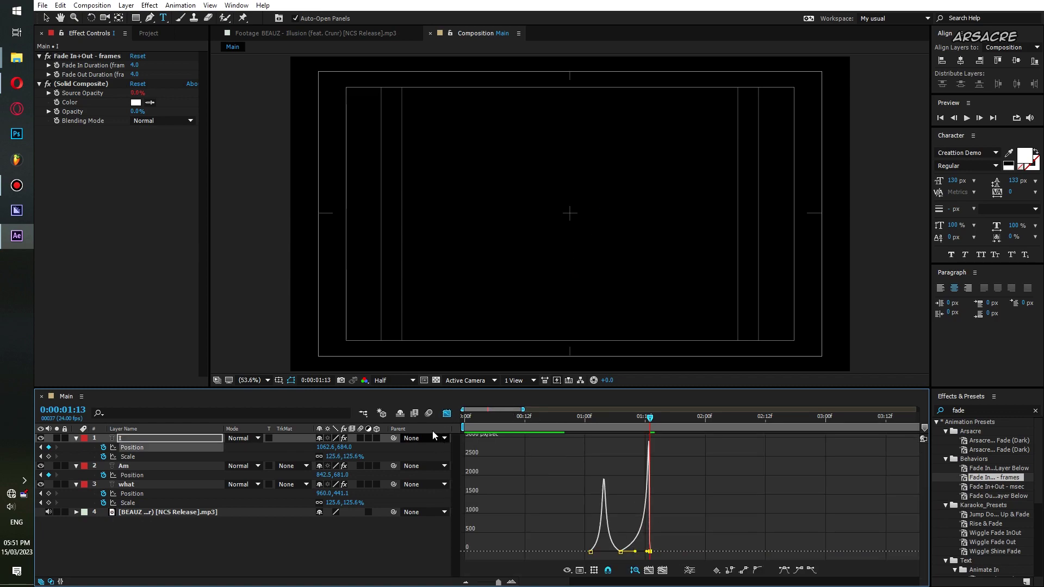
pyautogui.click(447, 415)
pyautogui.click(650, 475)
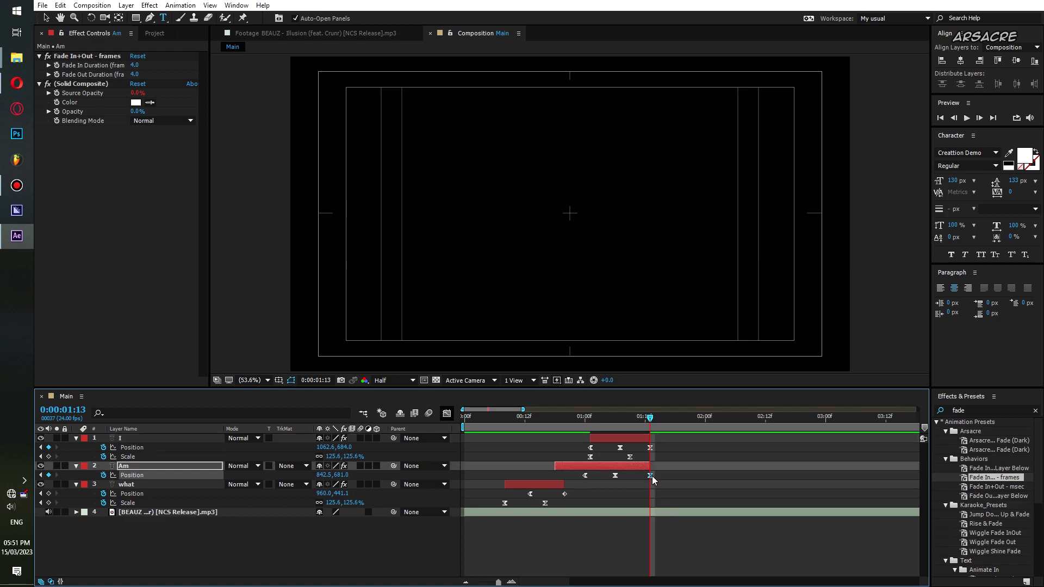
pyautogui.click(447, 414)
pyautogui.moveTo(635, 551); pyautogui.dragTo(646, 553)
pyautogui.moveTo(650, 421); pyautogui.dragTo(586, 436)
pyautogui.click(610, 426)
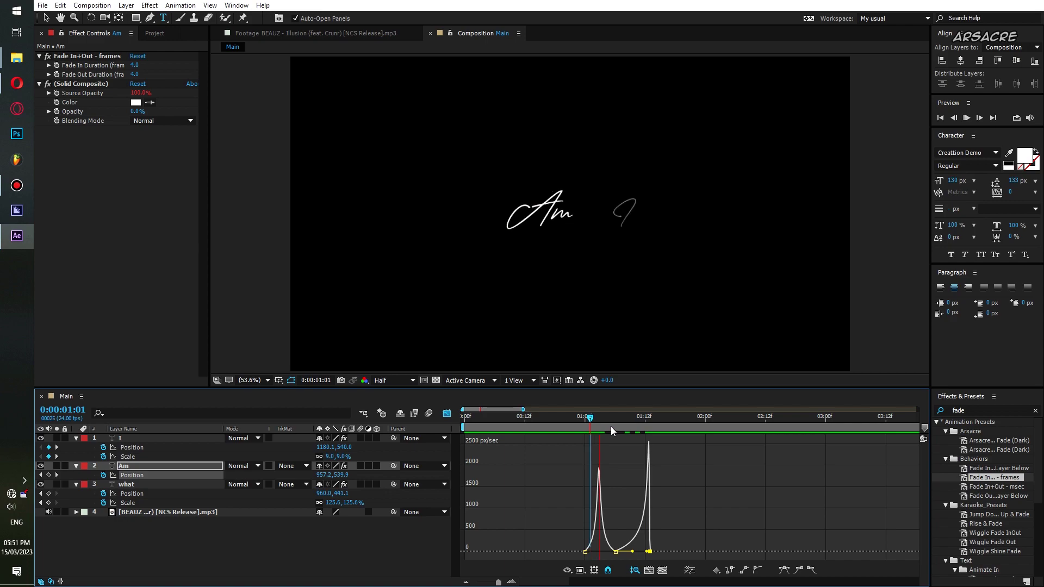
pyautogui.click(447, 414)
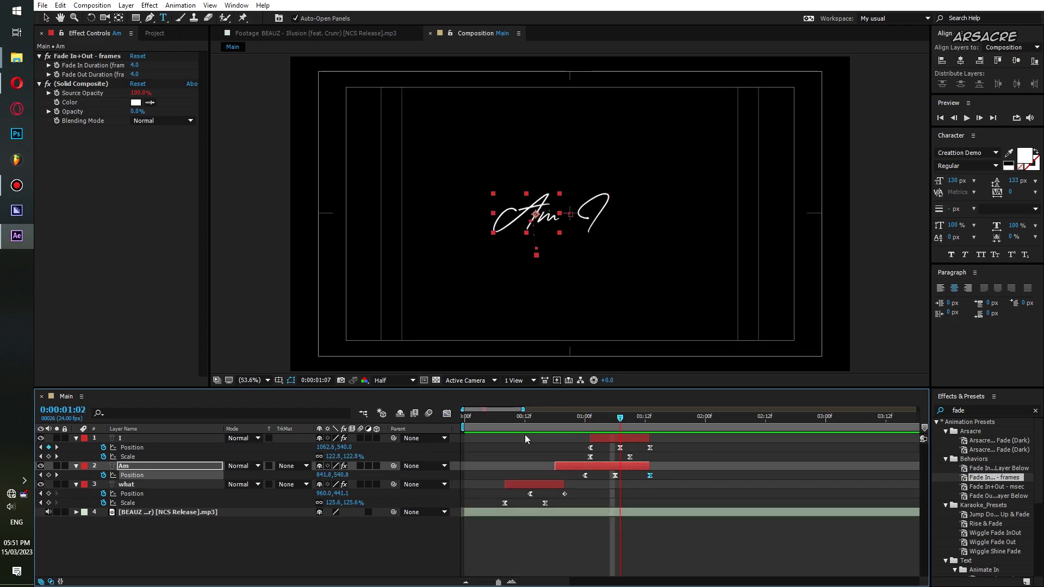
pyautogui.press('Home')
pyautogui.press('space')
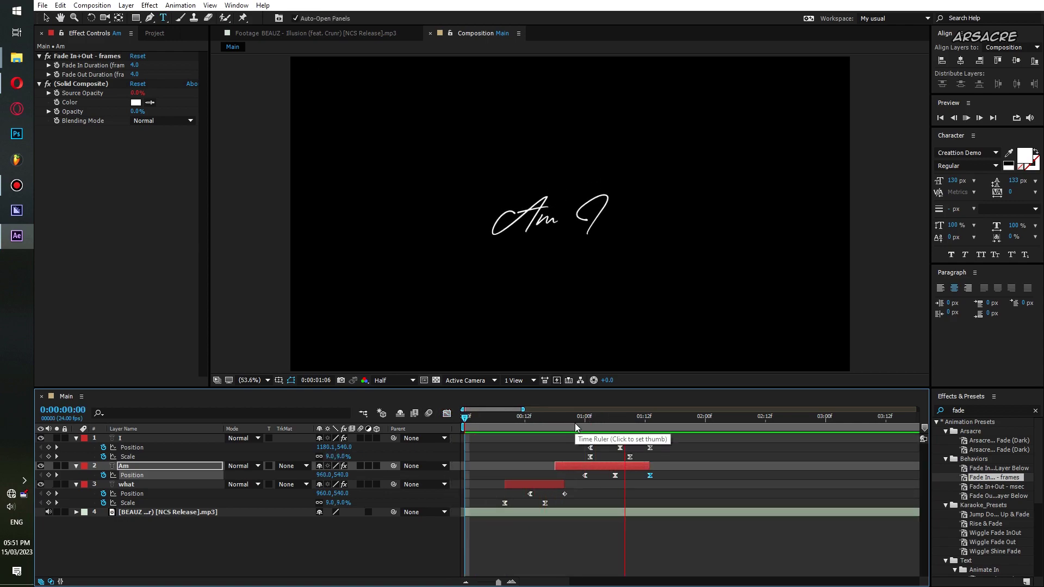
# - Duplicate the "what" layer, place the copy at the top of the stack, and shift it to start at 0:00:01:10
pyautogui.click(636, 426)
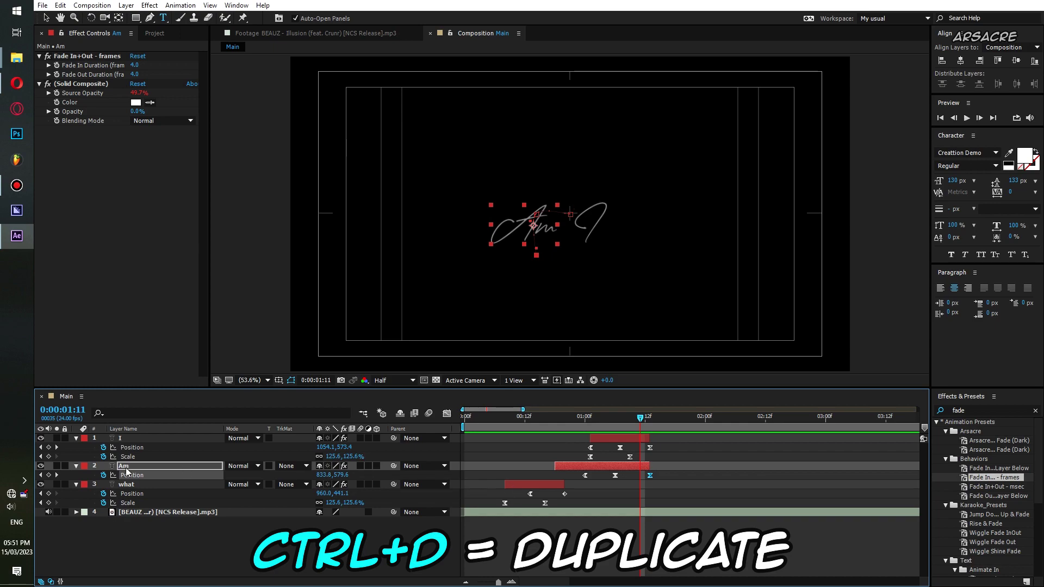
pyautogui.click(508, 484)
pyautogui.hotkey('ctrl', 'd')
pyautogui.moveTo(137, 435); pyautogui.dragTo(138, 434)
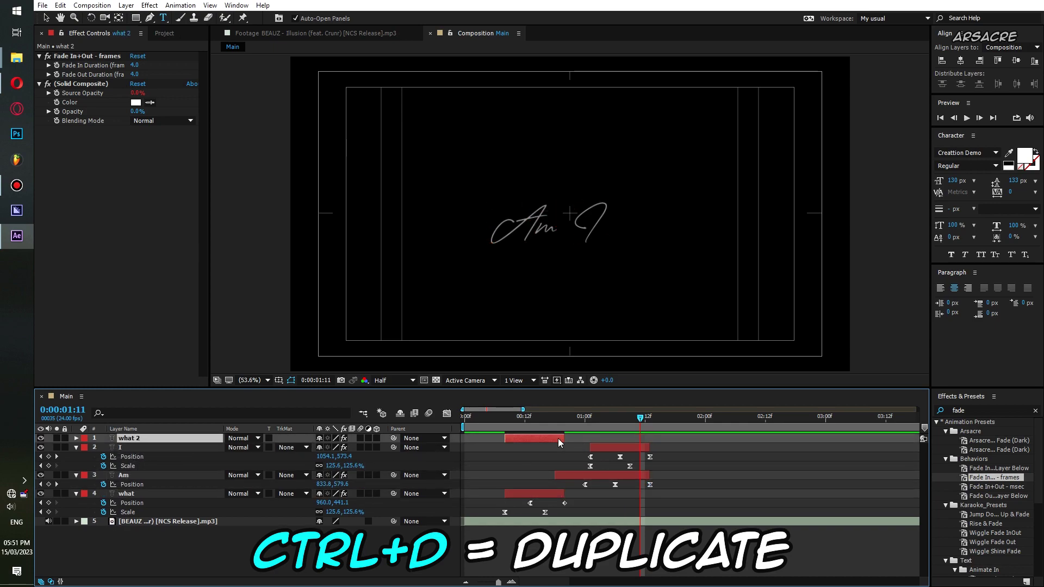
pyautogui.moveTo(559, 439); pyautogui.dragTo(690, 441)
pyautogui.moveTo(640, 419); pyautogui.dragTo(596, 430)
pyautogui.press('space')
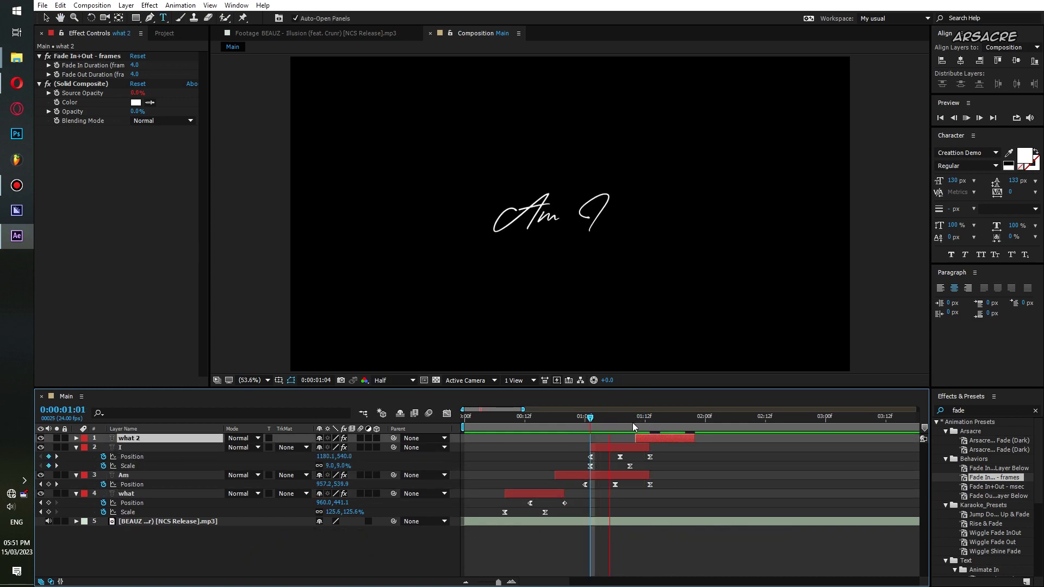
pyautogui.press('space')
# - Change the duplicated layer's text to "Supposed" and play back its timing against the song
pyautogui.write('supposed')
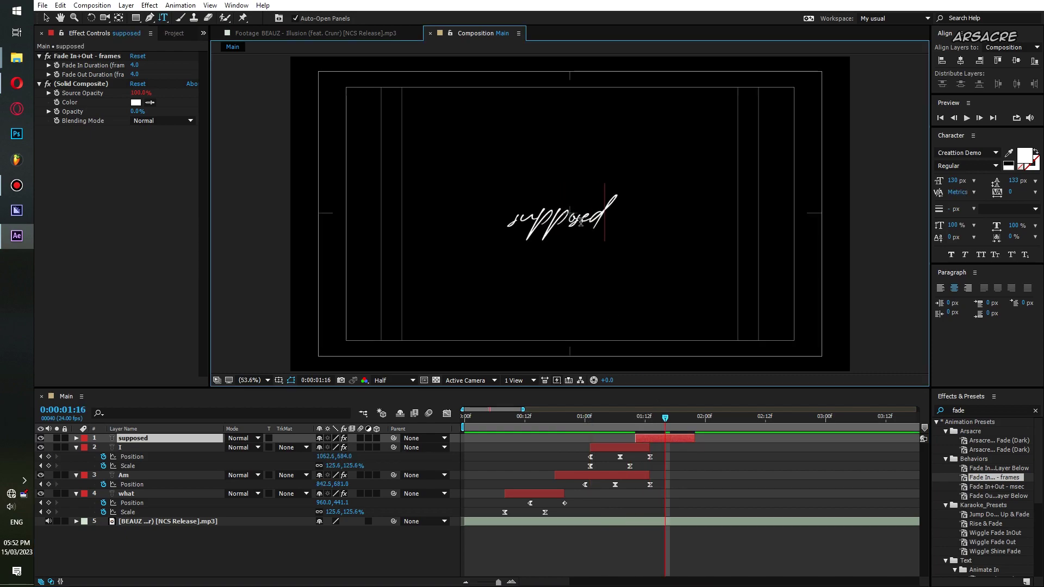
pyautogui.moveTo(514, 220); pyautogui.dragTo(500, 220)
pyautogui.write('S')
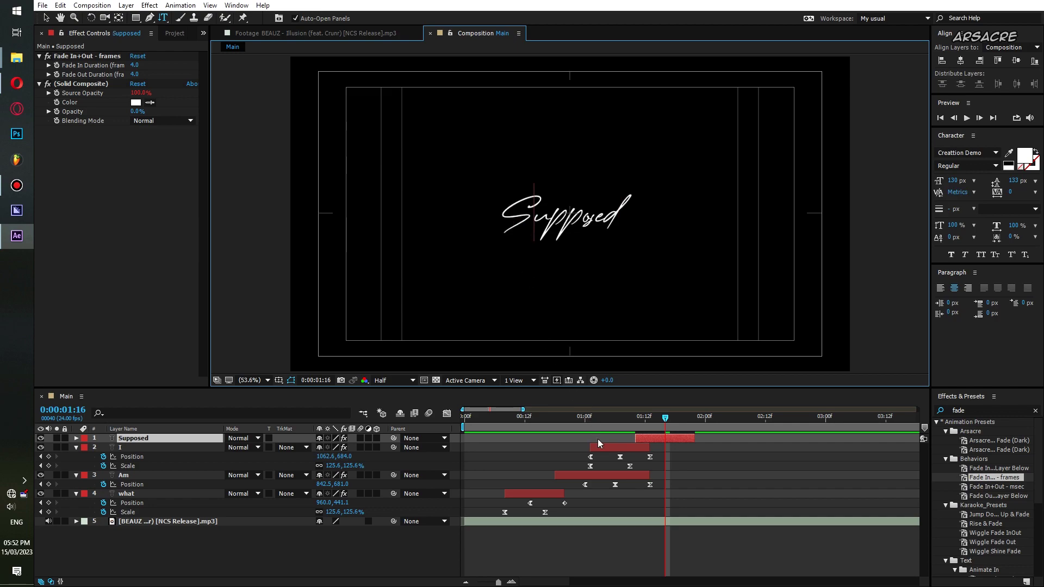
pyautogui.press('space')
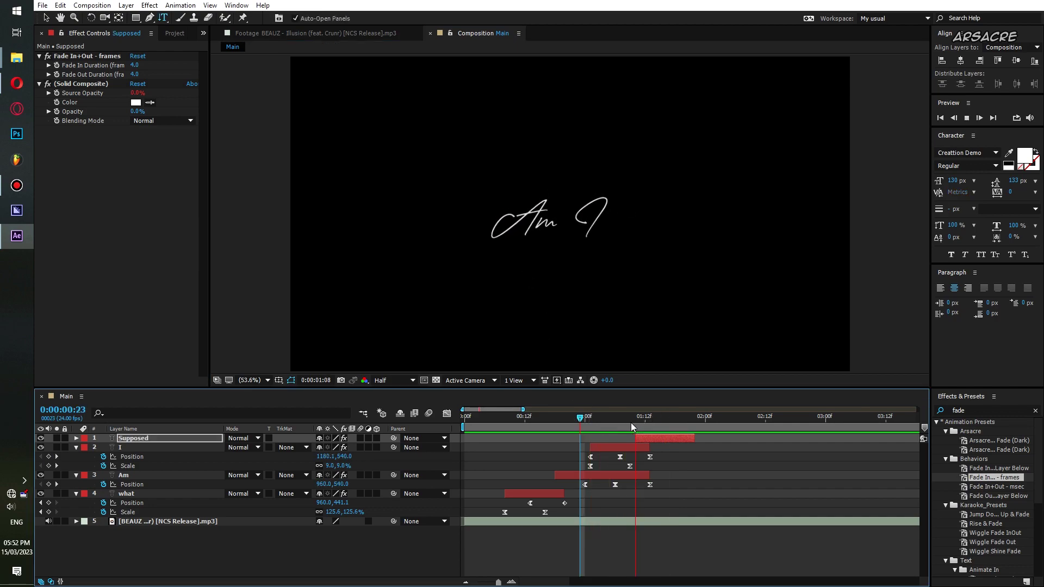
pyautogui.press('space')
pyautogui.click(626, 420)
pyautogui.press('space')
pyautogui.press('space')
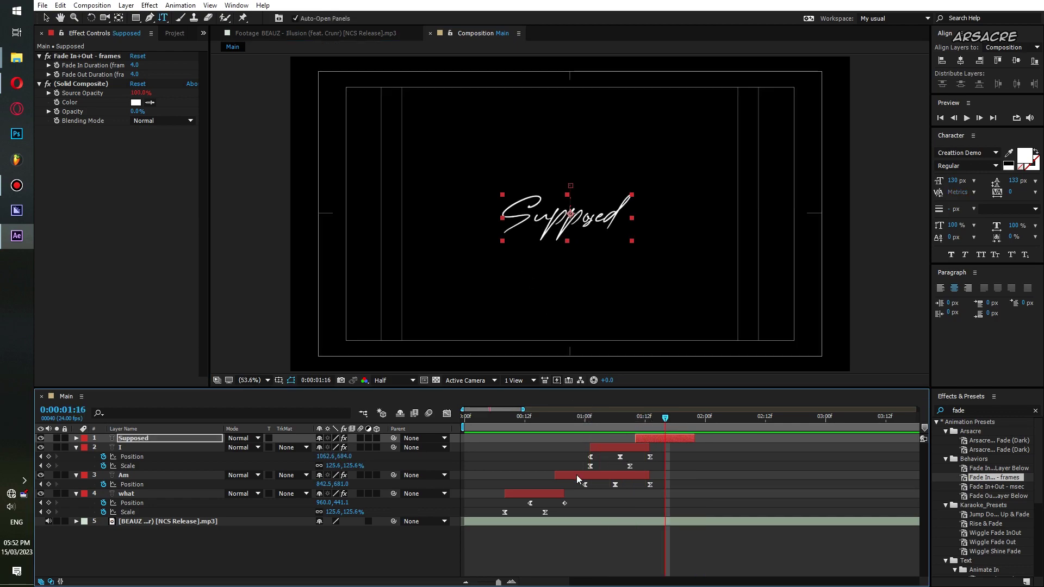
# - Duplicate the "Am" and "I" layers above "Supposed" and shift the copies so the "Am" copy starts at 0:00:01:16
pyautogui.click(576, 475)
pyautogui.keyDown('ctrl'); pyautogui.click(602, 450); pyautogui.keyUp('ctrl')
pyautogui.hotkey('ctrl', 'd')
pyautogui.moveTo(138, 446); pyautogui.dragTo(145, 434)
pyautogui.moveTo(569, 449); pyautogui.dragTo(695, 446)
pyautogui.click(605, 420)
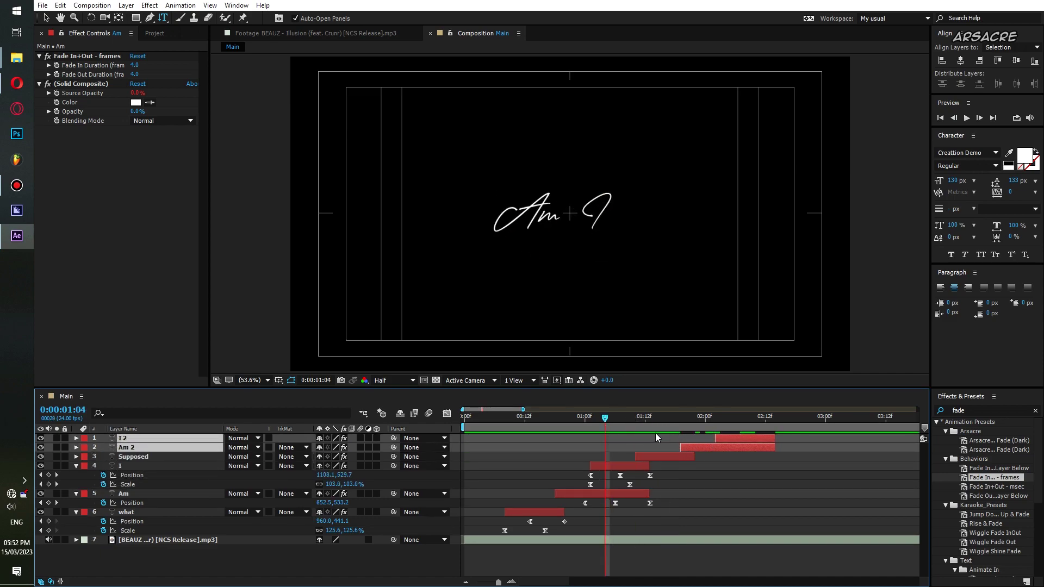
pyautogui.press('space')
pyautogui.press('space')
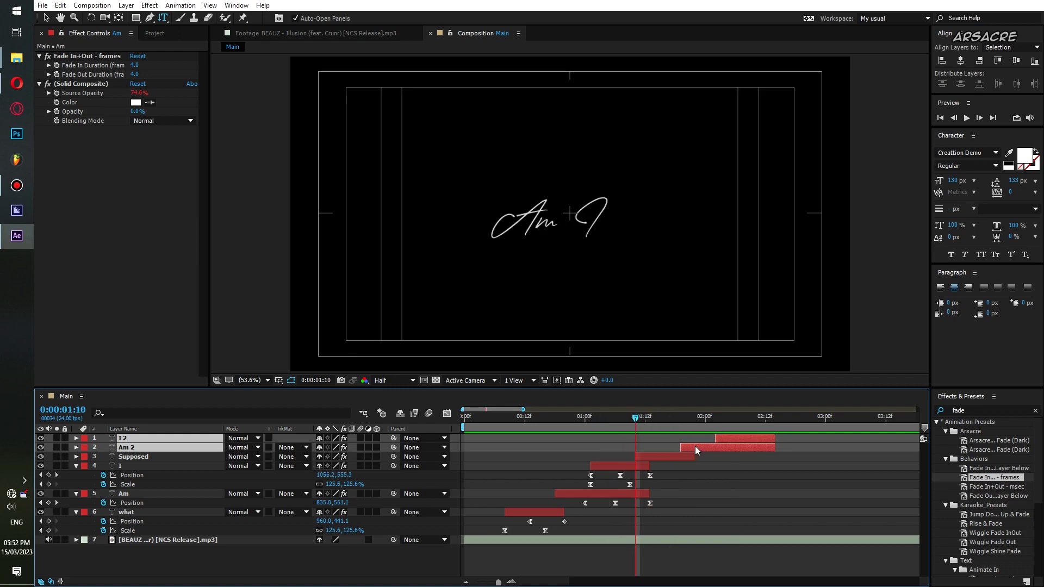
pyautogui.moveTo(695, 446); pyautogui.dragTo(678, 448)
pyautogui.press('space')
pyautogui.press('space')
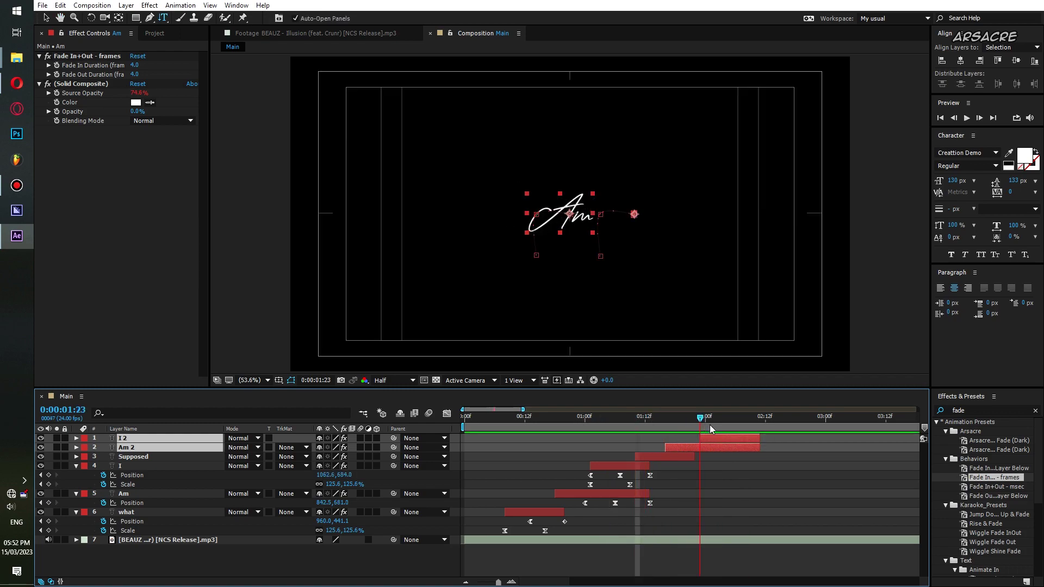
# - Change the text of the duplicated "Am" to "To" and of the duplicated "I" to "do"
pyautogui.click(715, 451)
pyautogui.doubleClick(540, 218)
pyautogui.write('t')
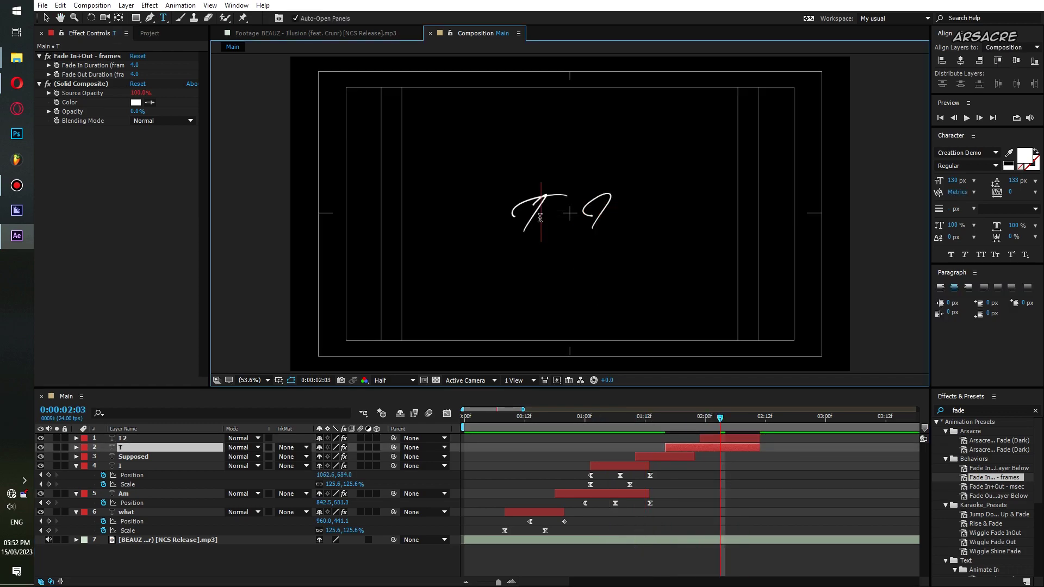
pyautogui.write('o')
pyautogui.click(731, 438)
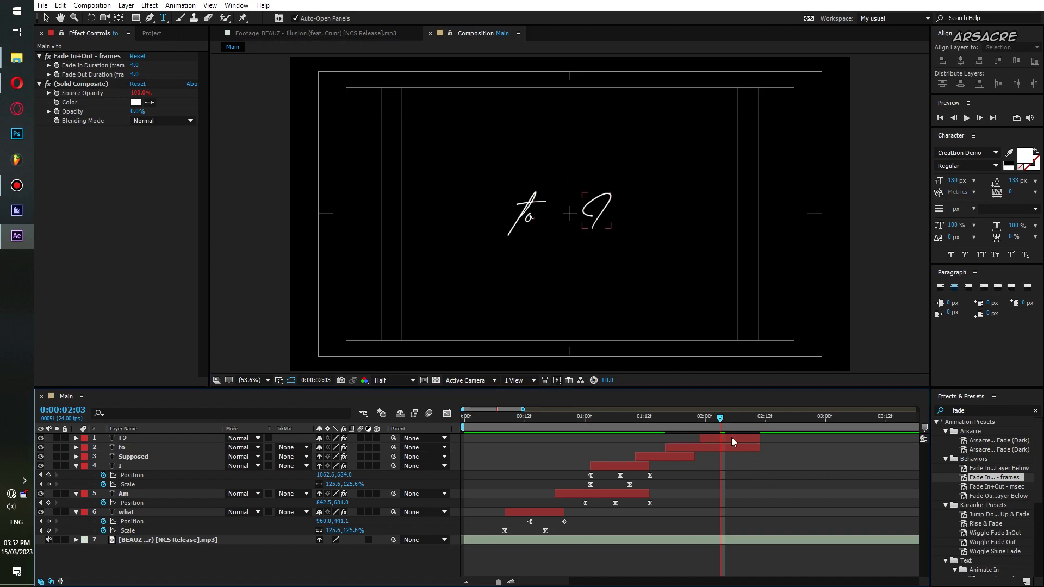
pyautogui.write('do')
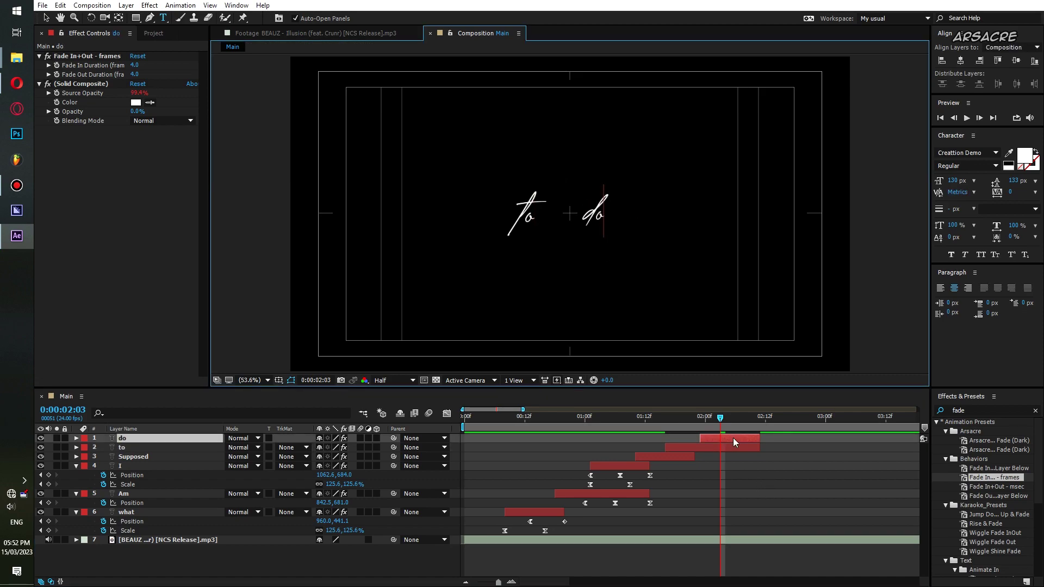
pyautogui.doubleClick(716, 444)
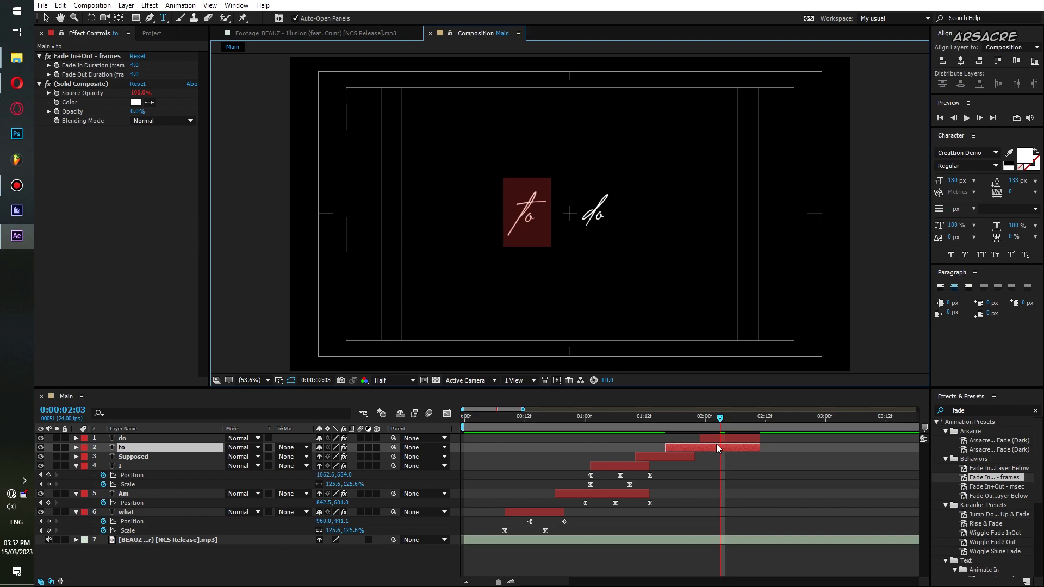
pyautogui.write('To')
# - Move the middle Position keyframes of "do" and "To" closer together around 0:00:02:05 and play back the pair
pyautogui.click(727, 438)
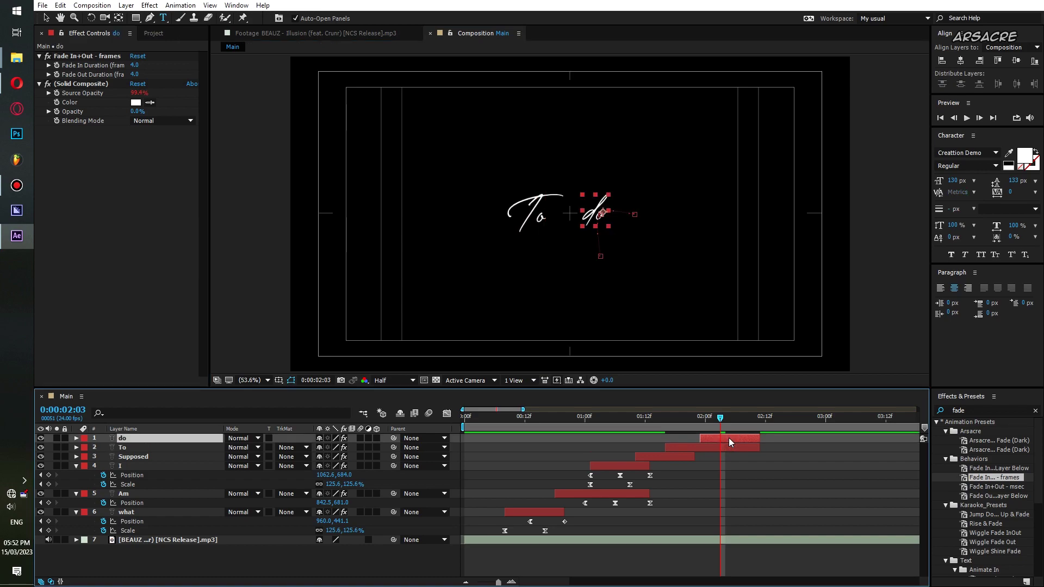
pyautogui.press('p')
pyautogui.click(725, 457)
pyautogui.press('p')
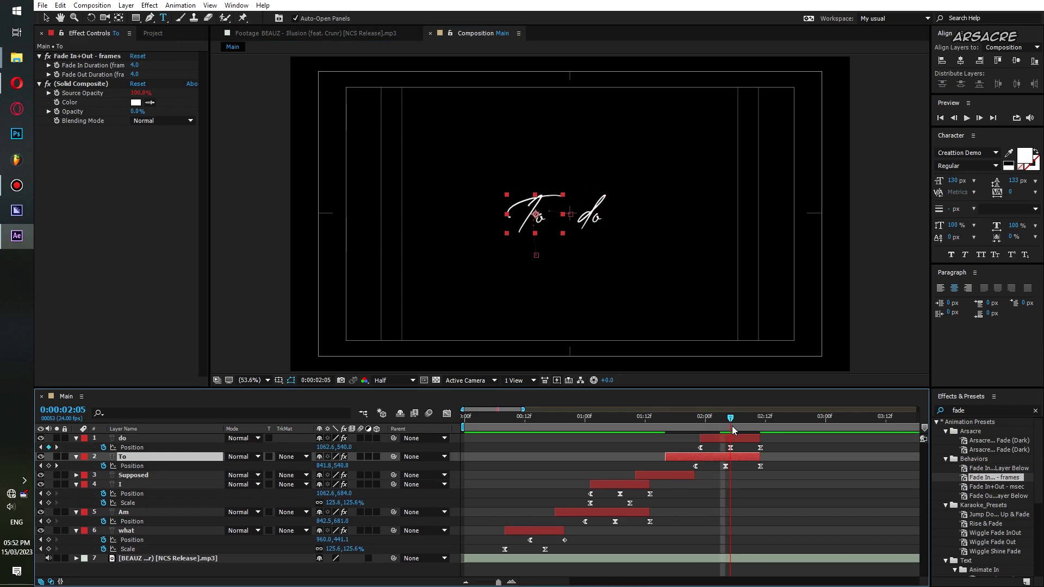
pyautogui.click(731, 425)
pyautogui.click(730, 447)
pyautogui.moveTo(597, 217); pyautogui.dragTo(554, 216)
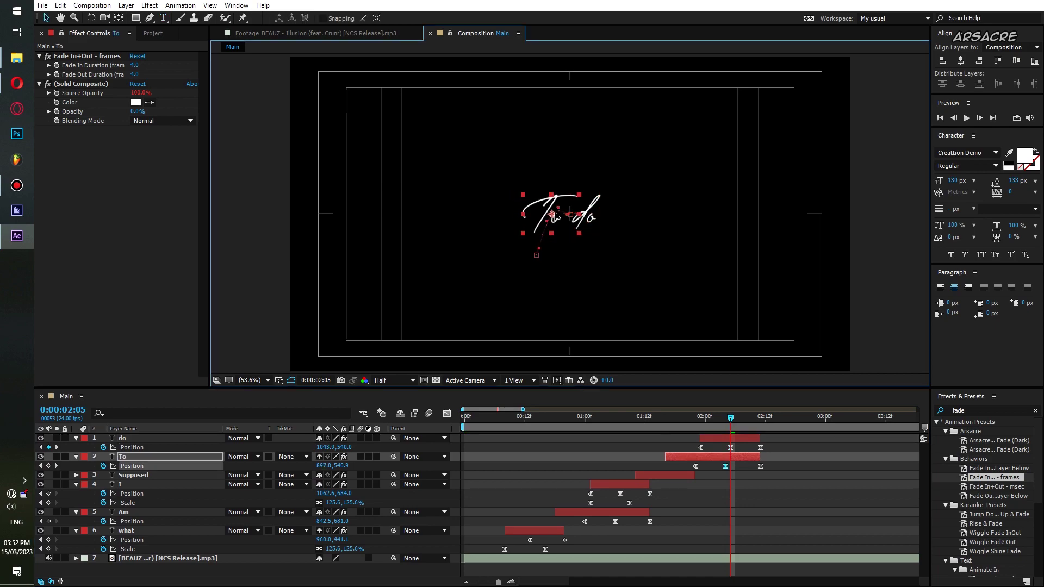
pyautogui.moveTo(676, 426); pyautogui.dragTo(650, 426)
pyautogui.press('space')
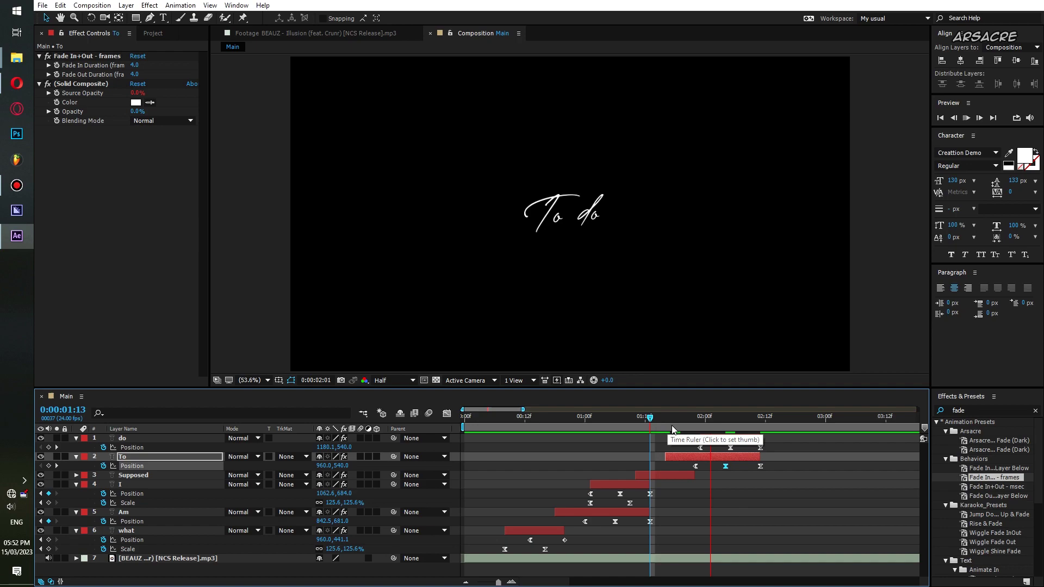
# - Shift the duplicated "Supposed" layer to start at 0:00:02:09, overlapping the exit of "To do"
pyautogui.moveTo(693, 476); pyautogui.dragTo(680, 475)
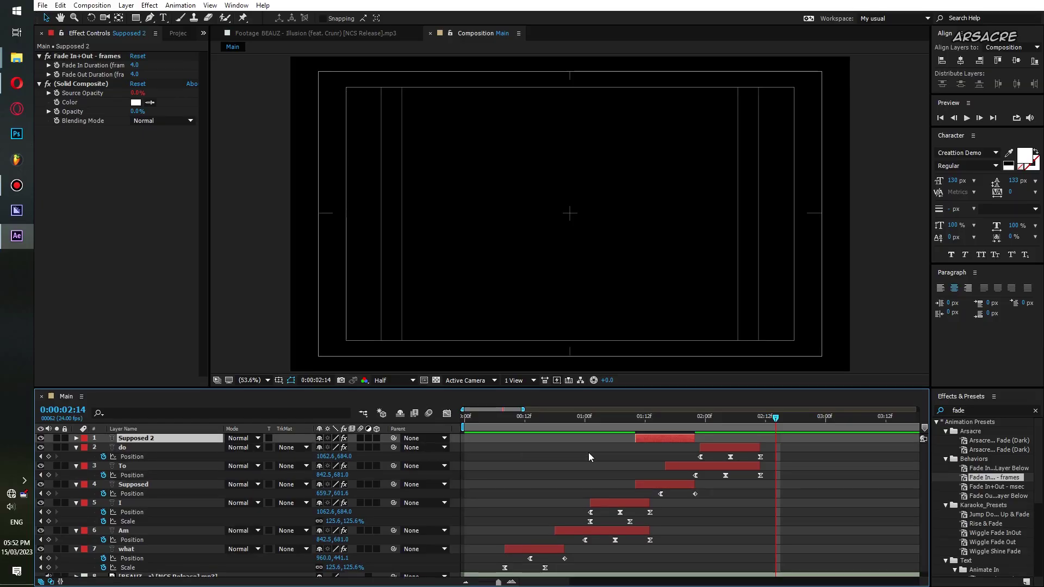
pyautogui.moveTo(735, 436); pyautogui.dragTo(794, 435)
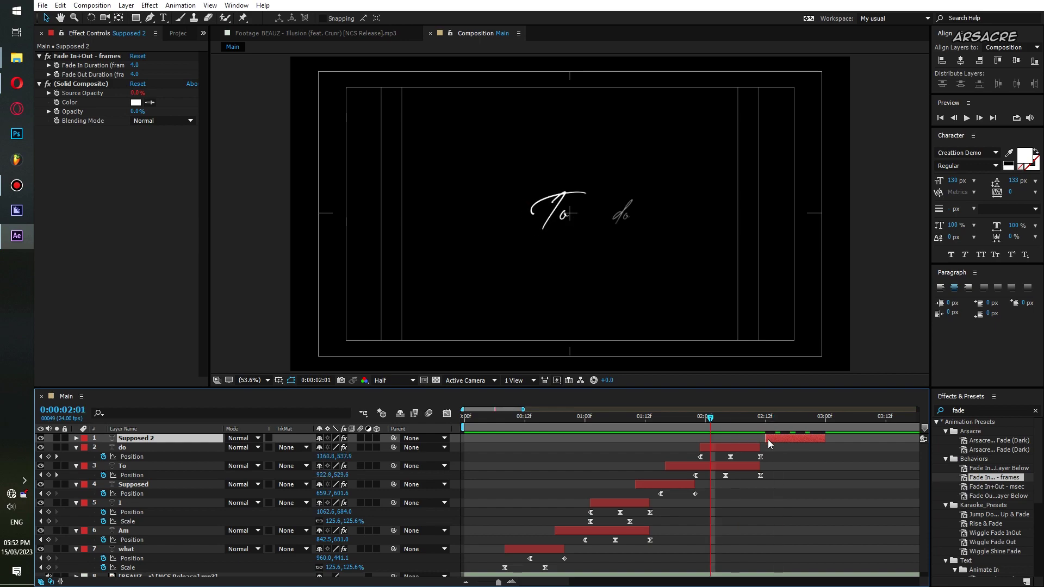
pyautogui.press('space')
pyautogui.click(754, 419)
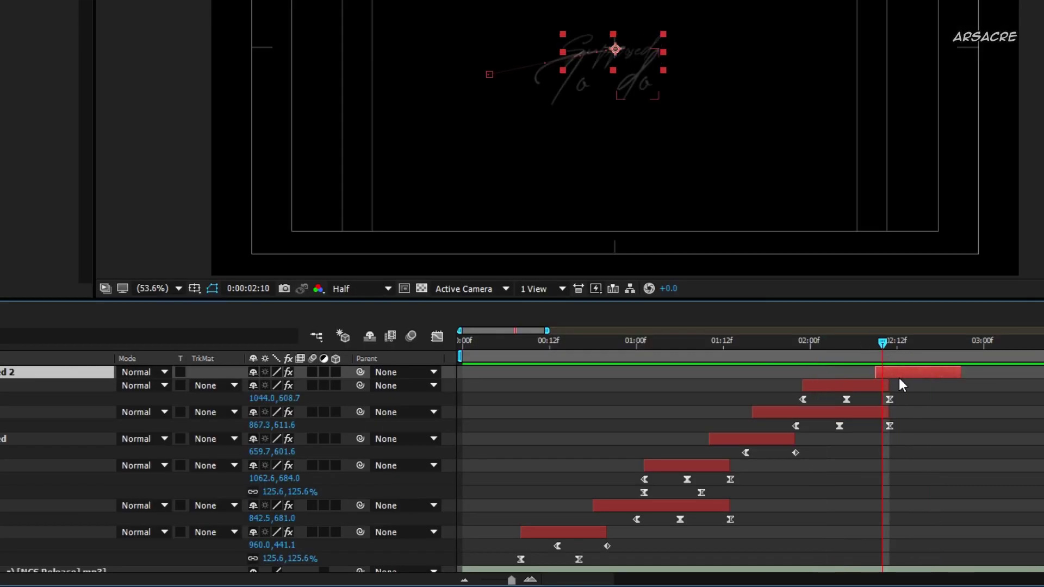
# - Keyframe the "Supposed" copy's Position to 1078.0, 508.0 at its start, 0:00:02:09
pyautogui.press('p')
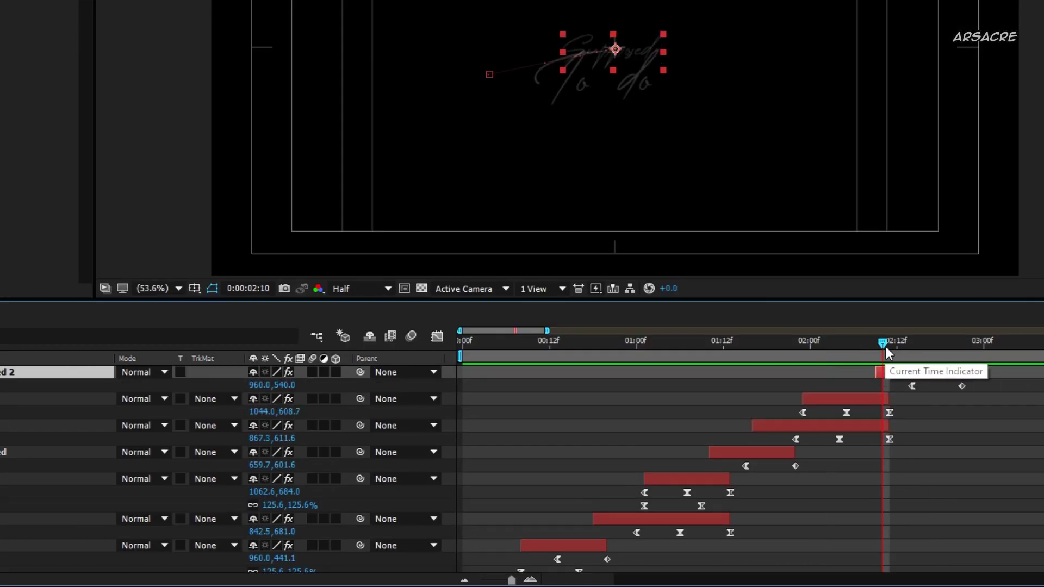
pyautogui.moveTo(886, 346); pyautogui.dragTo(878, 344)
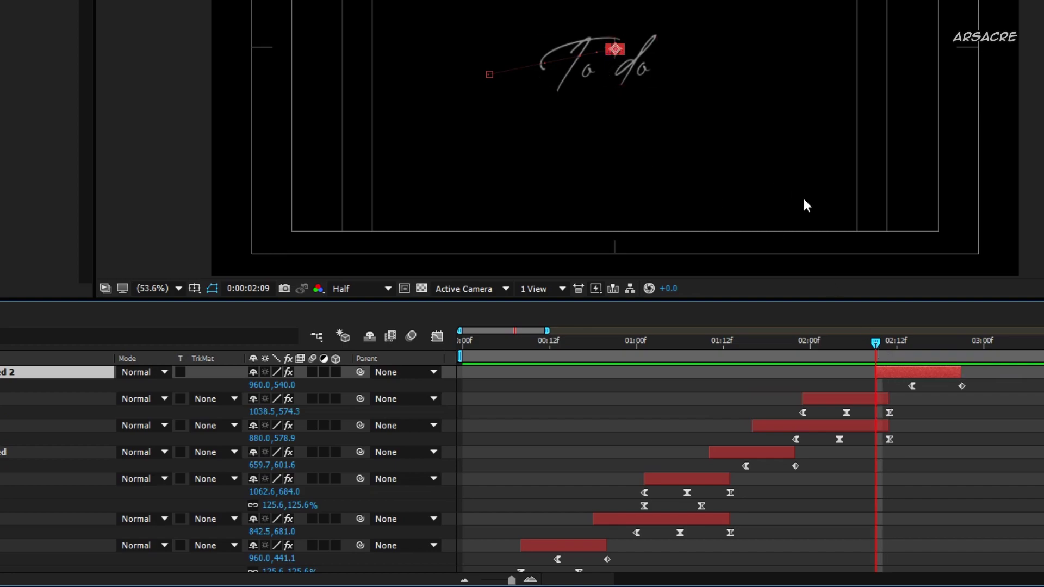
pyautogui.moveTo(259, 385)
pyautogui.mouseDown()
pyautogui.moveTo(351, 380)
pyautogui.moveTo(275, 379)
pyautogui.mouseUp()
pyautogui.click(896, 346)
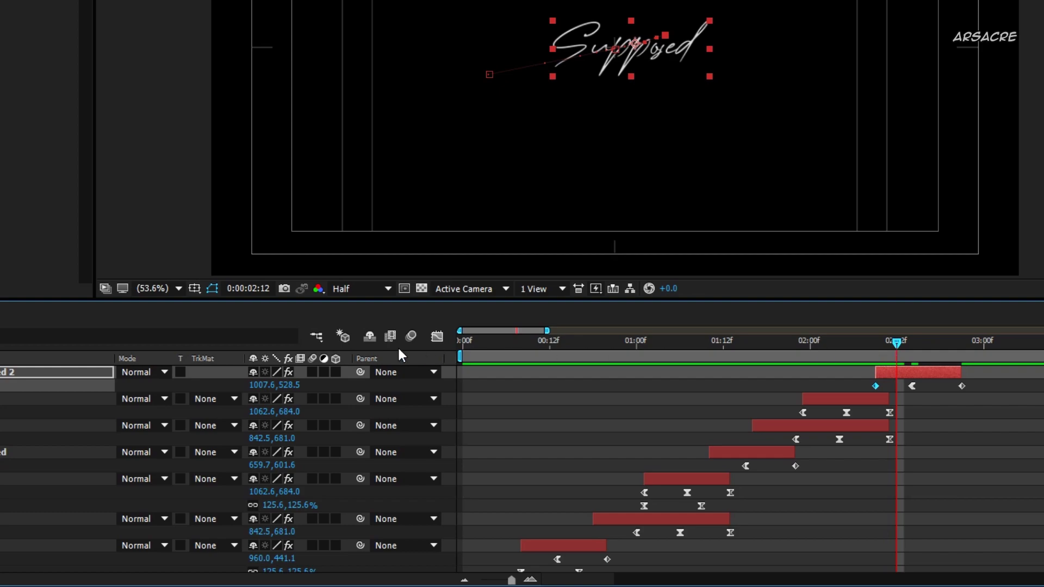
# - Shape the speed graph of the copy's first Position keyframe for a fast, eased entrance and play it back
pyautogui.click(437, 336)
pyautogui.moveTo(905, 536); pyautogui.dragTo(871, 522)
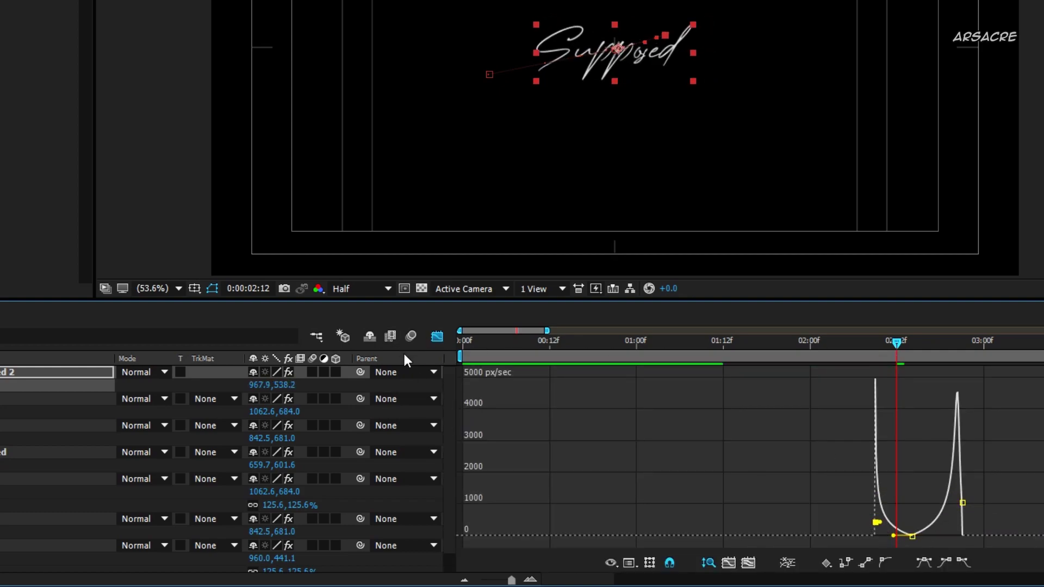
pyautogui.click(436, 336)
pyautogui.click(833, 346)
pyautogui.press('space')
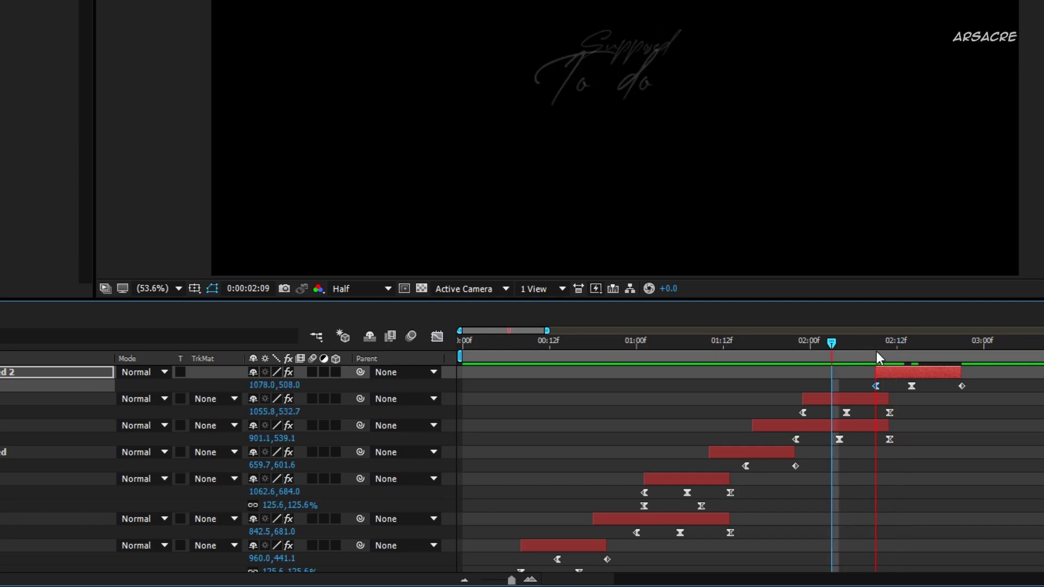
# - Change the "Supposed" copy's text to "Cuz it"
pyautogui.click(918, 347)
pyautogui.doubleClick(588, 46)
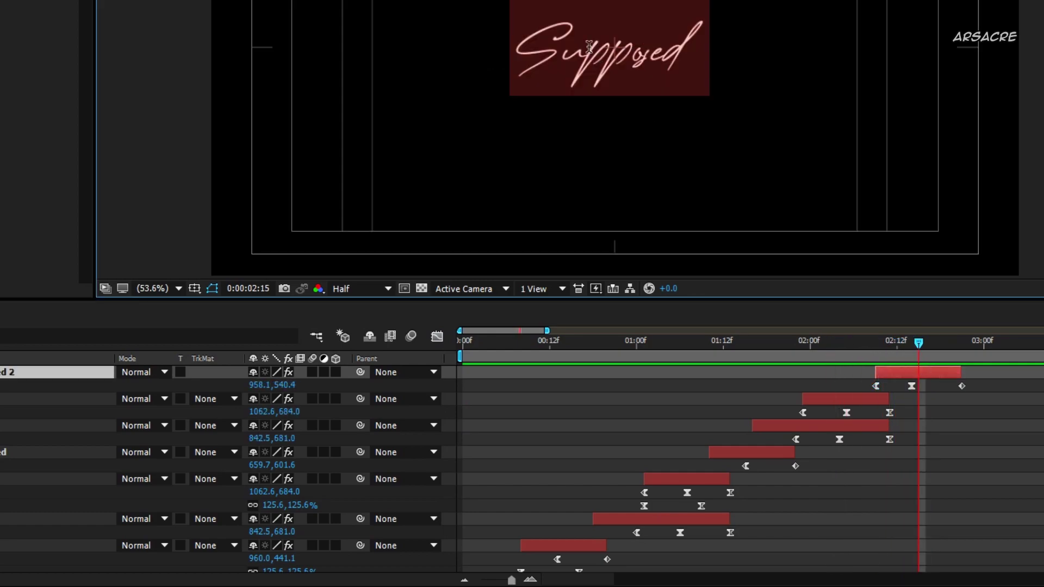
pyautogui.write('cuz it')
pyautogui.moveTo(575, 52); pyautogui.dragTo(554, 58)
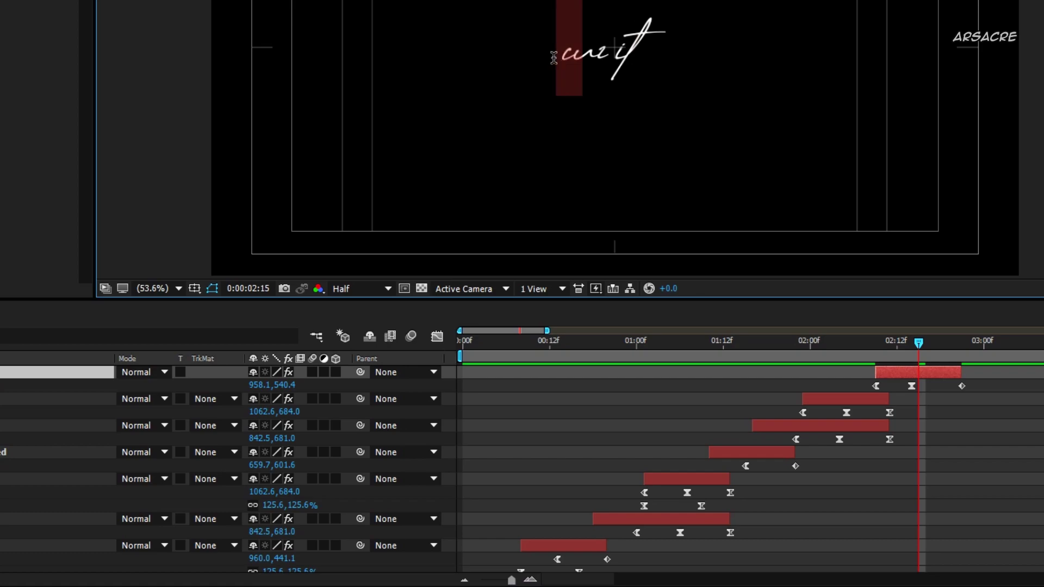
pyautogui.write('v')
pyautogui.press('BackSpace')
pyautogui.write('C')
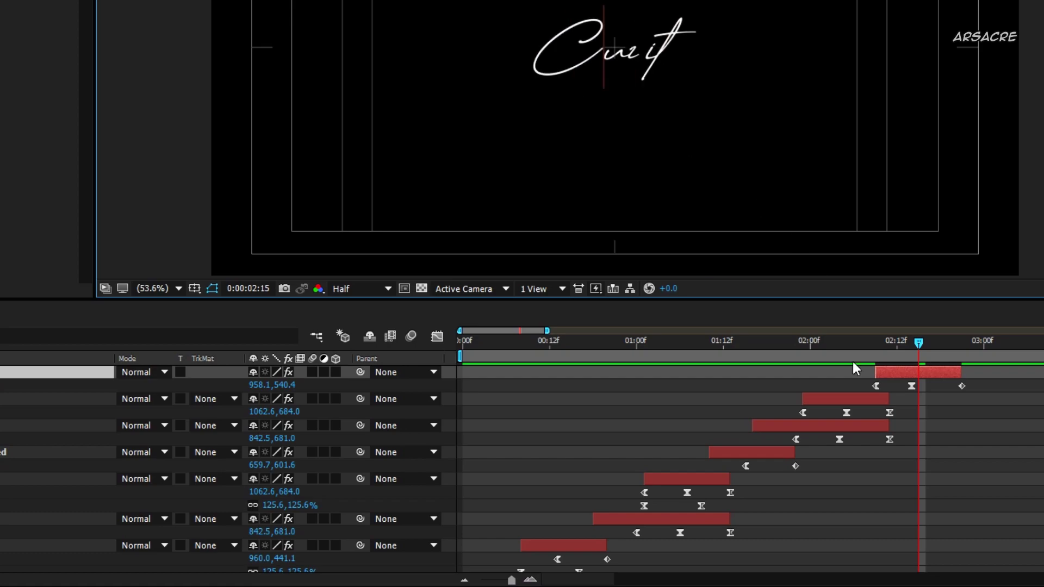
# - Duplicate the "Cuz it" layer, shift the copy to start just before the original ends, and play the sequence back
pyautogui.moveTo(950, 493); pyautogui.dragTo(760, 480)
pyautogui.click(620, 344)
pyautogui.moveTo(644, 522); pyautogui.dragTo(644, 583)
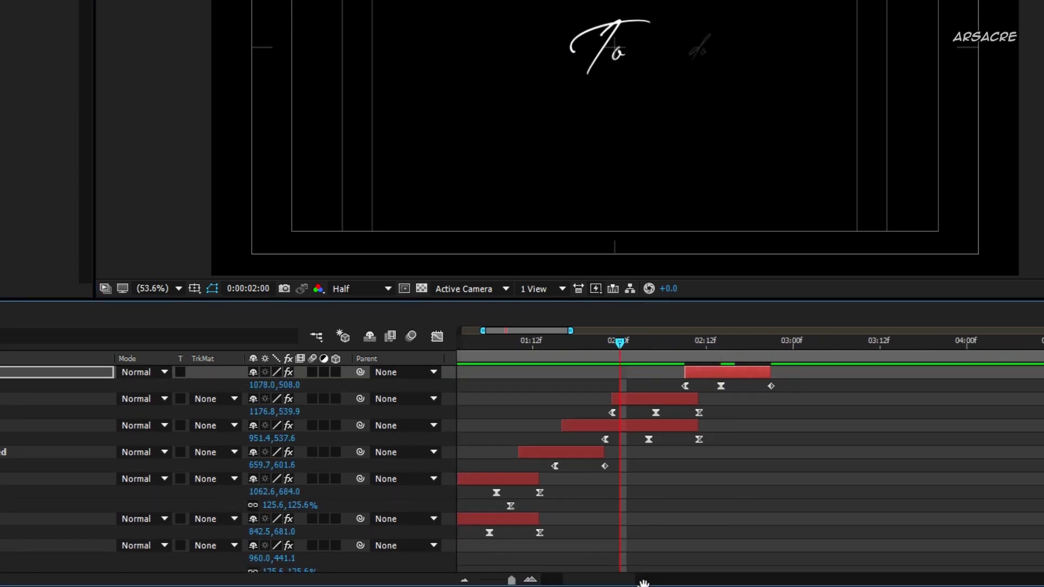
pyautogui.press('space')
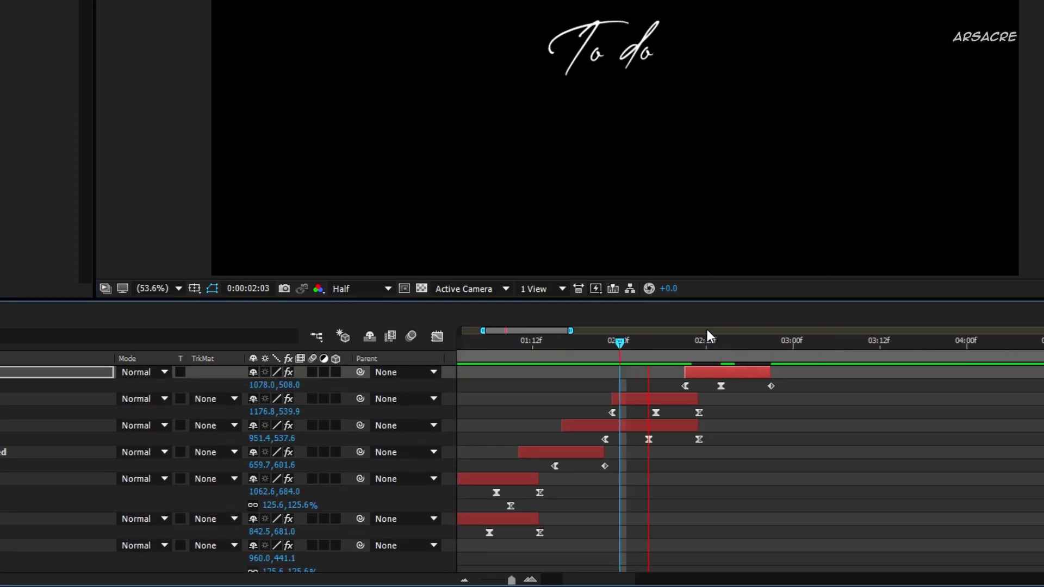
pyautogui.click(735, 355)
pyautogui.hotkey('ctrl', 'd')
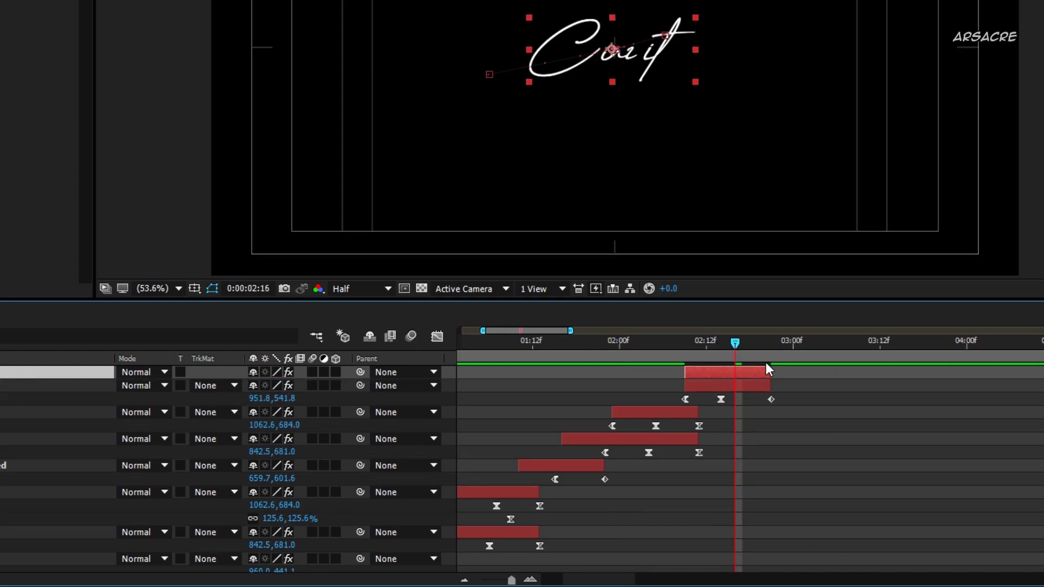
pyautogui.moveTo(740, 373); pyautogui.dragTo(811, 373)
pyautogui.click(693, 348)
pyautogui.press('space')
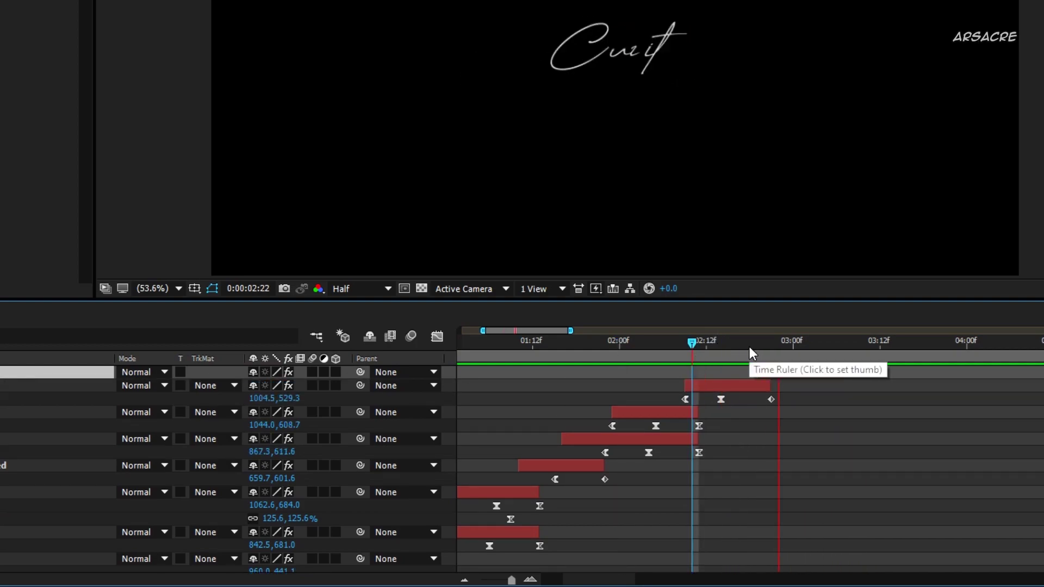
# - Change the "Cuz it" copy's text to "Feels" and the following copy's text to "so"
pyautogui.click(786, 348)
pyautogui.doubleClick(636, 57)
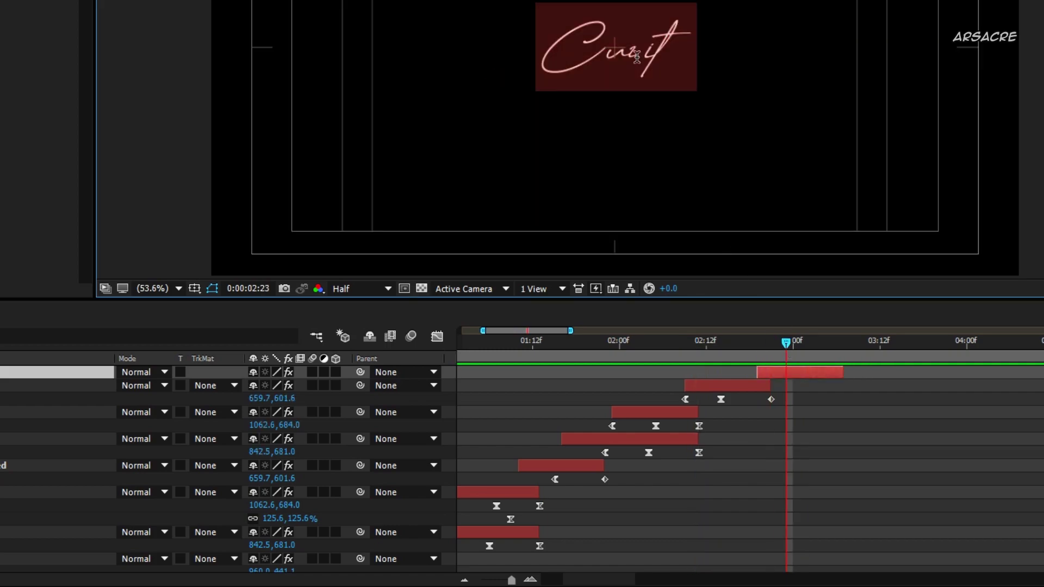
pyautogui.write('feels')
pyautogui.moveTo(560, 60); pyautogui.dragTo(592, 61)
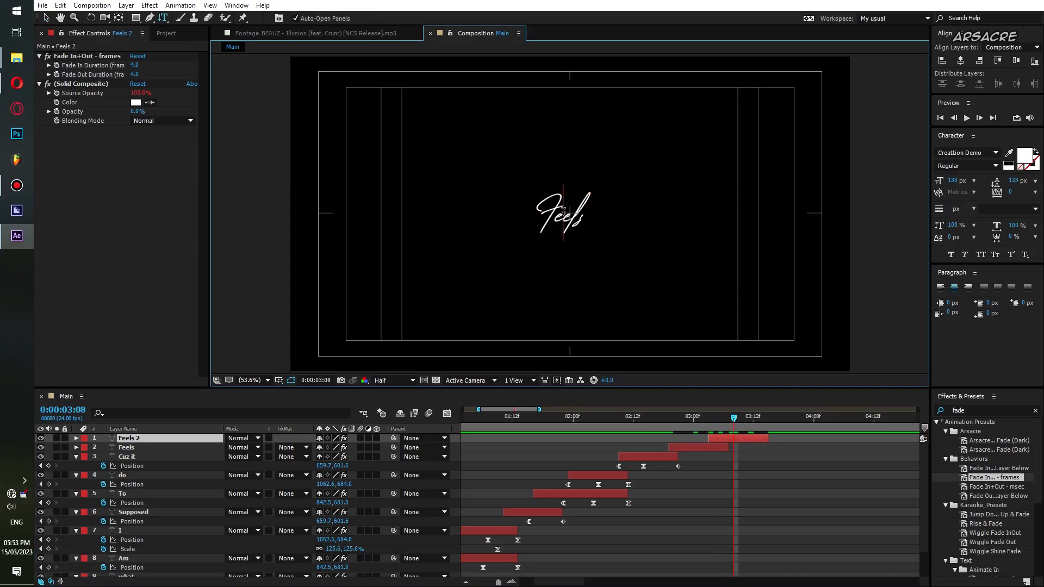
pyautogui.doubleClick(563, 210)
pyautogui.write('so')
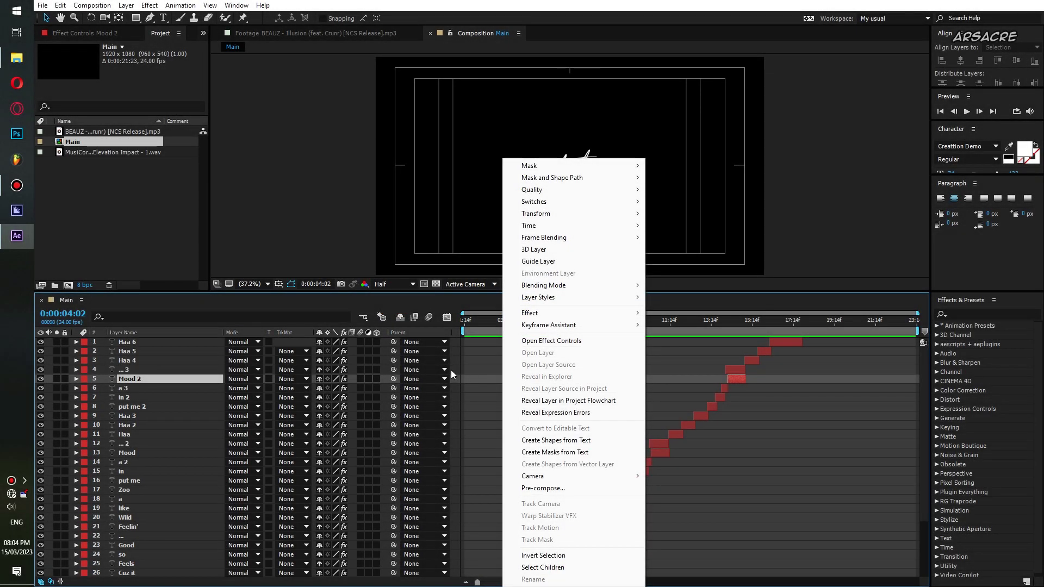
# - Add an adjustment layer above all the word layers and name it "Wave"
pyautogui.click(451, 369)
pyautogui.click(134, 6)
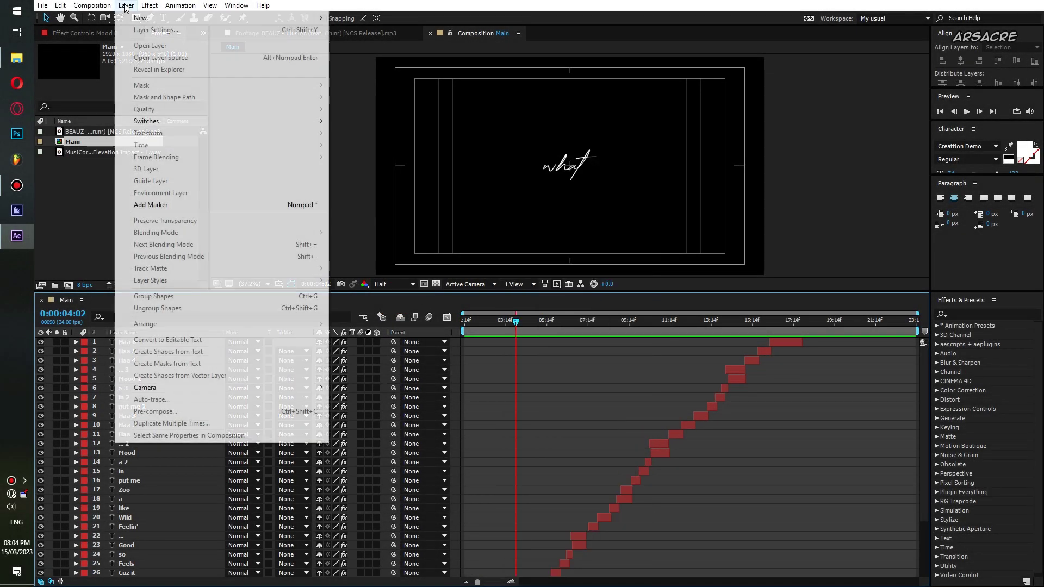
pyautogui.moveTo(147, 18)
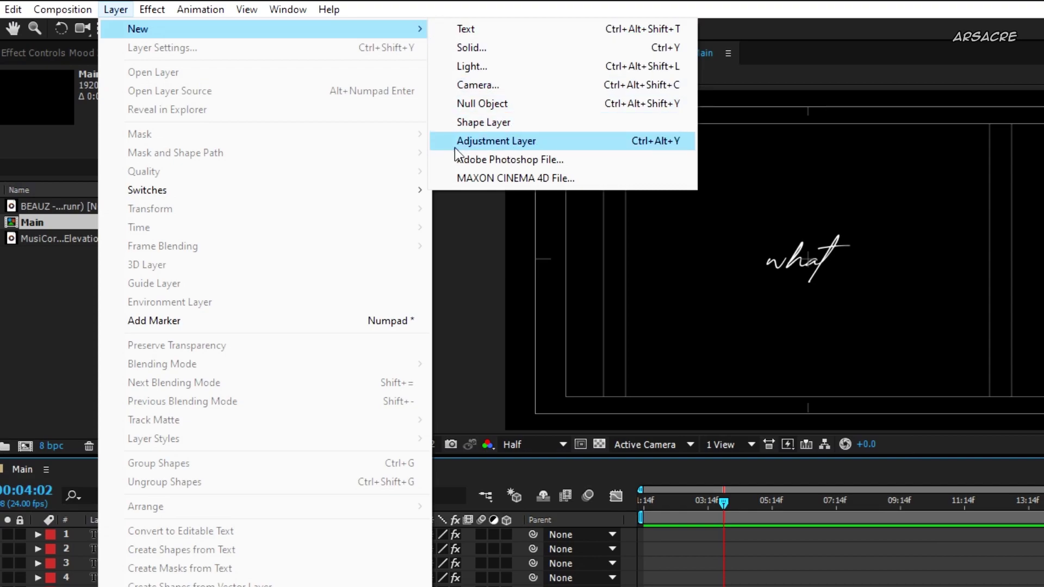
pyautogui.click(456, 144)
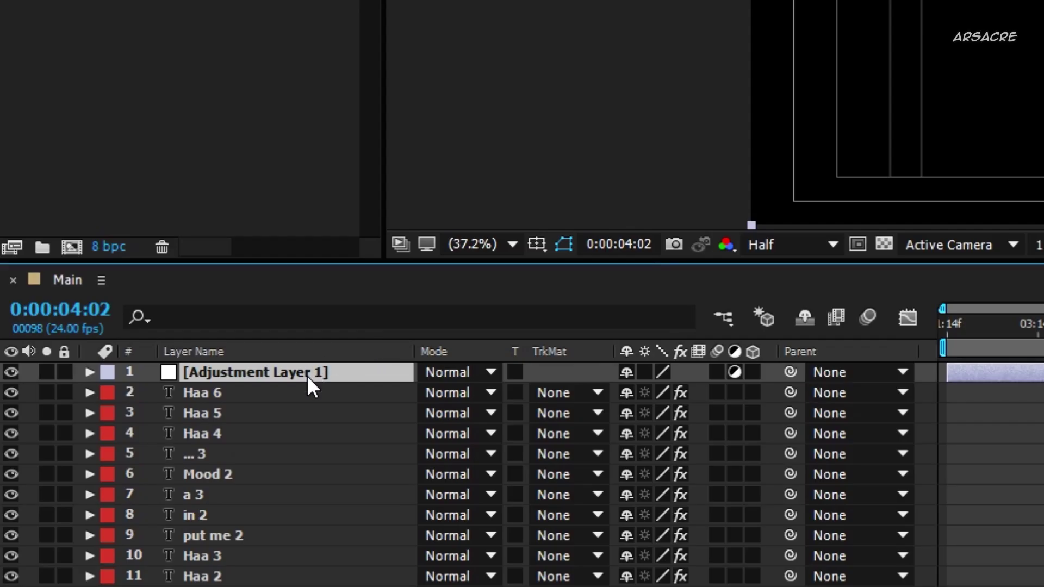
pyautogui.press('Return')
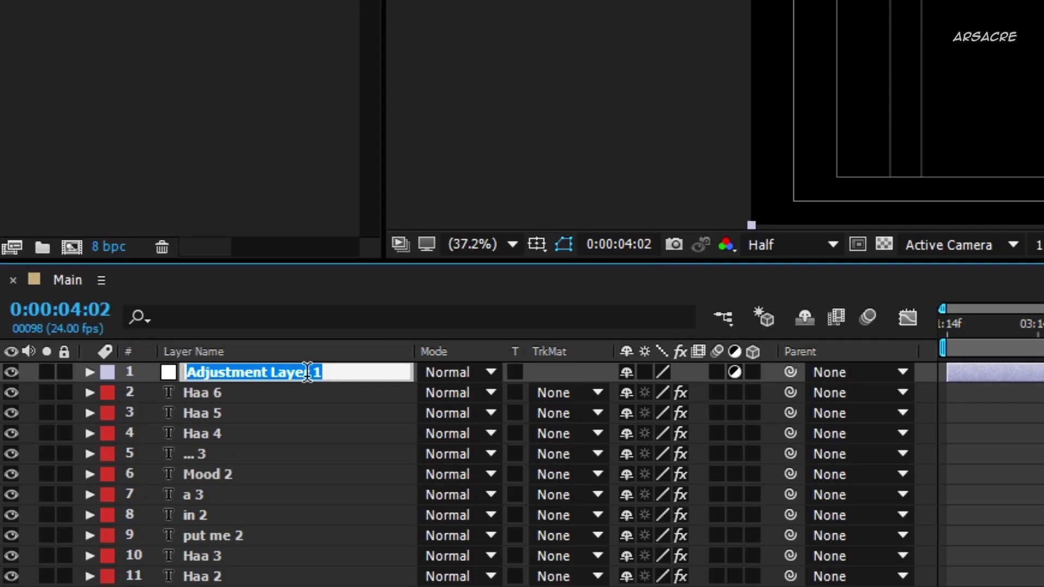
pyautogui.write('Wave')
pyautogui.press('Return')
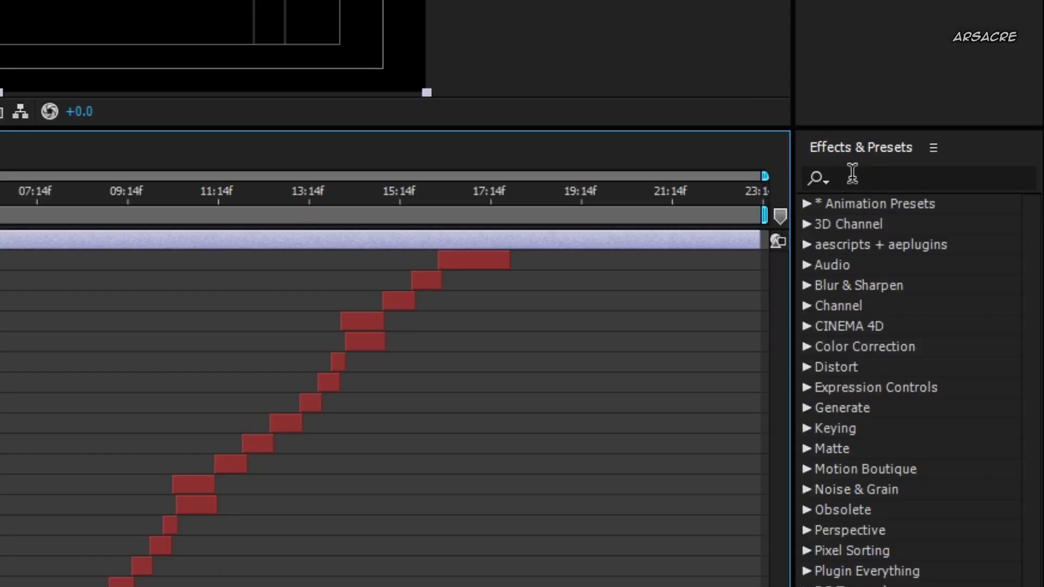
# - Find the Wave Warp effect and apply it to the "Wave" adjustment layer
pyautogui.click(853, 177)
pyautogui.write('wav')
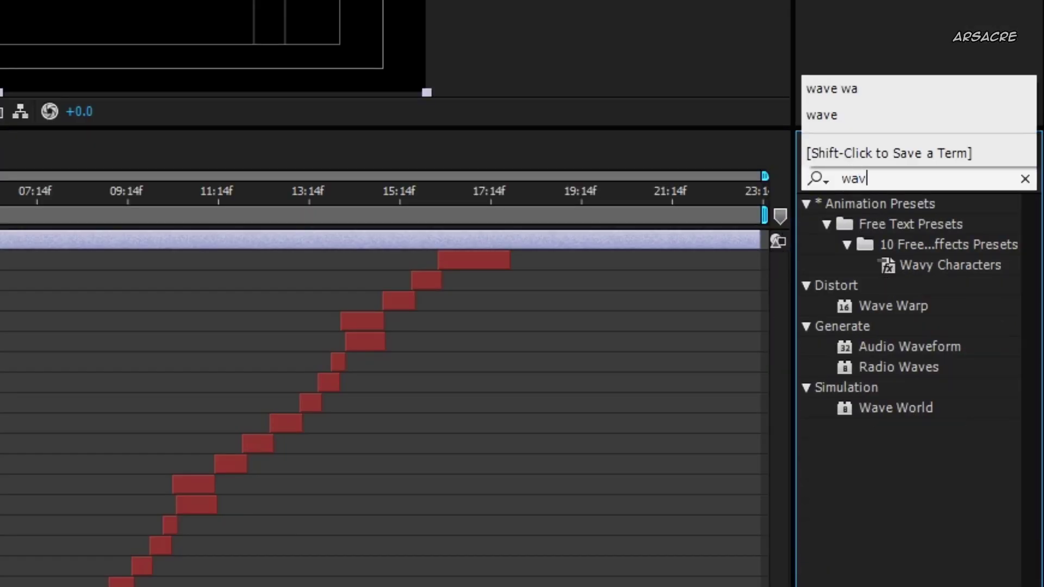
pyautogui.write('e warp')
pyautogui.moveTo(902, 226); pyautogui.dragTo(81, 247)
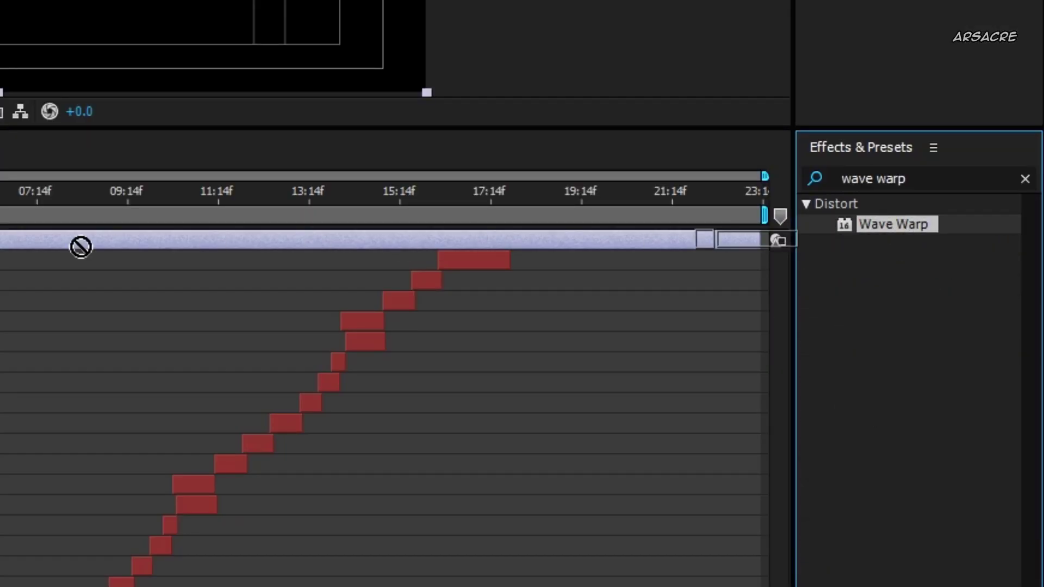
# - Trim the "Wave" layer to span the first word "what", from 0:00:03:18 to about 0:00:04:05
pyautogui.moveTo(686, 71); pyautogui.dragTo(759, 96)
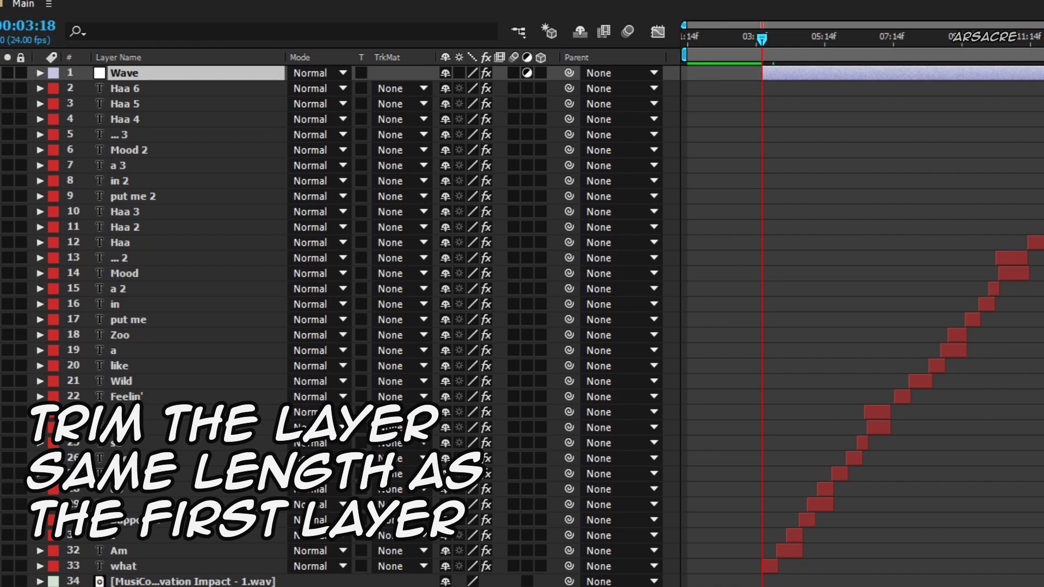
pyautogui.moveTo(972, 85); pyautogui.dragTo(771, 85)
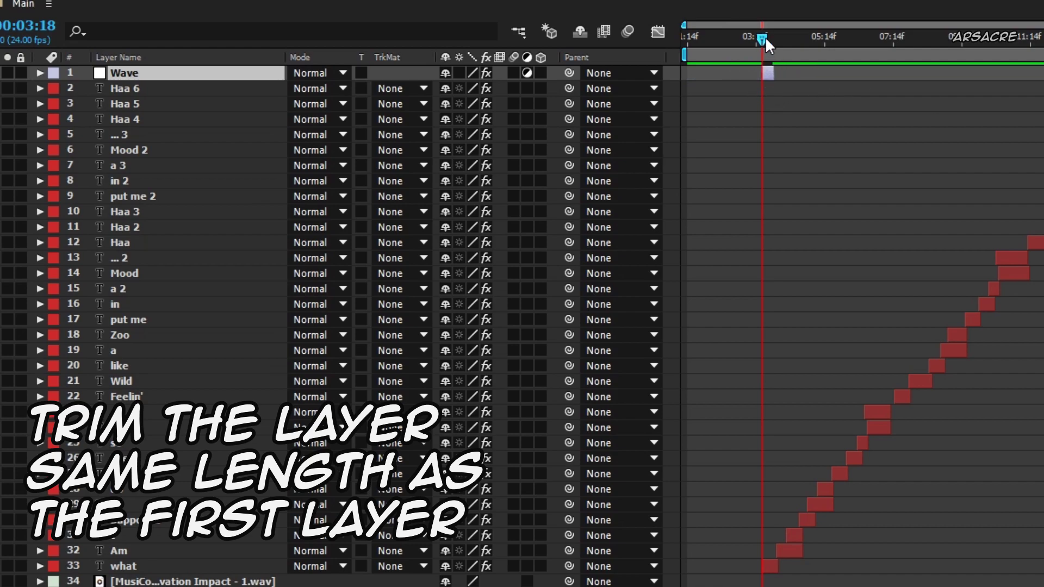
pyautogui.moveTo(776, 43); pyautogui.dragTo(777, 74)
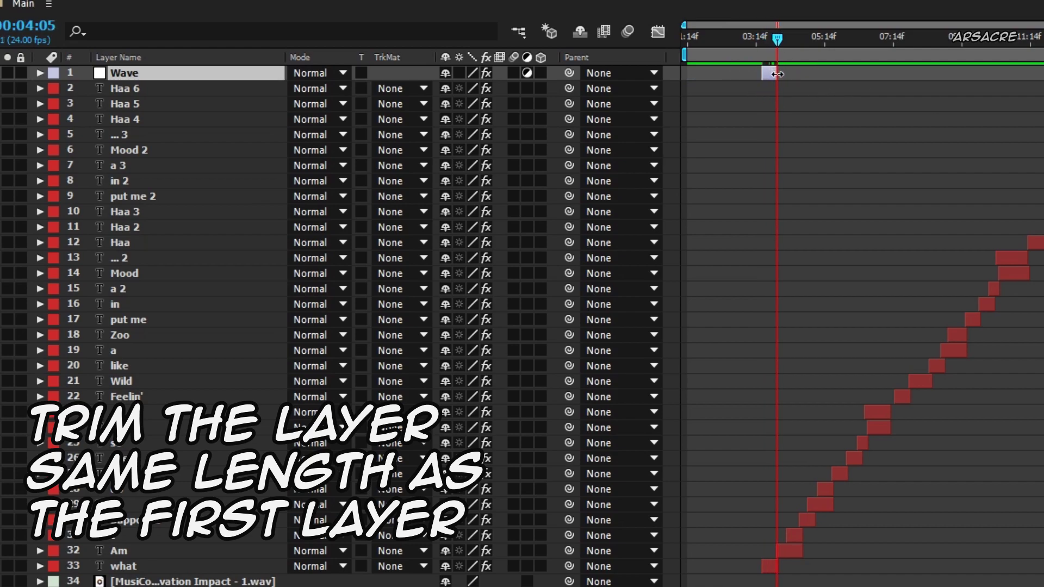
pyautogui.press('=')
pyautogui.press('=')
pyautogui.moveTo(902, 277); pyautogui.dragTo(878, 258)
# - Keyframe the Wave Warp's Wave Height from 0 at 0:00:03:18 to 39 at 0:00:03:23
pyautogui.moveTo(876, 42); pyautogui.dragTo(846, 43)
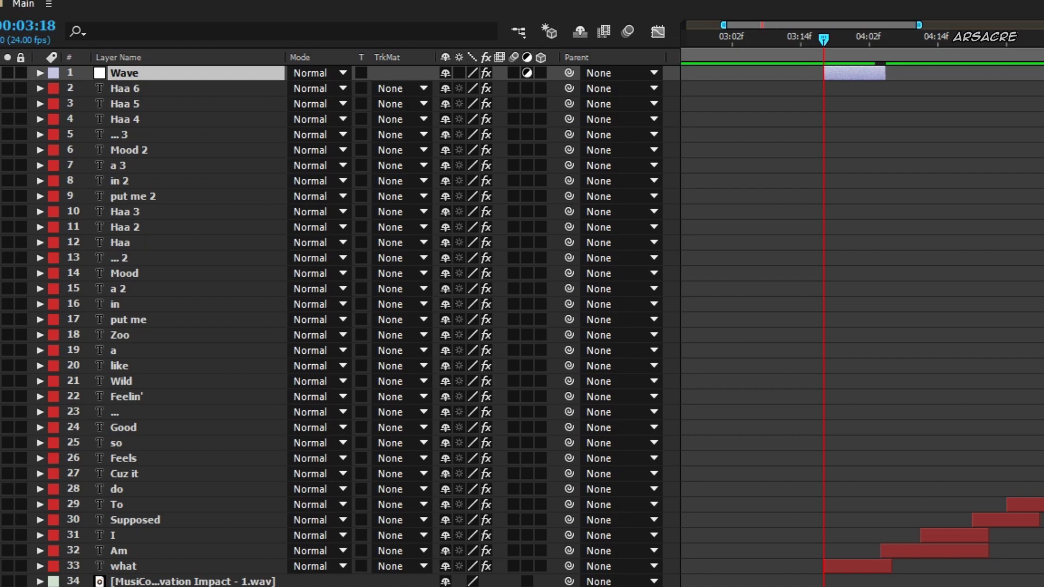
pyautogui.moveTo(844, 41); pyautogui.dragTo(850, 45)
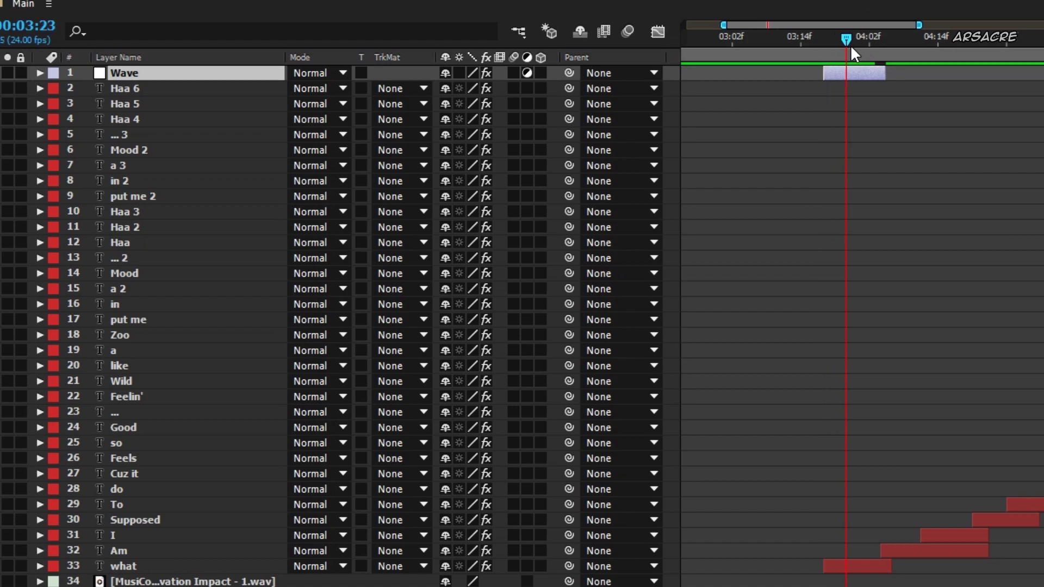
pyautogui.press('Return')
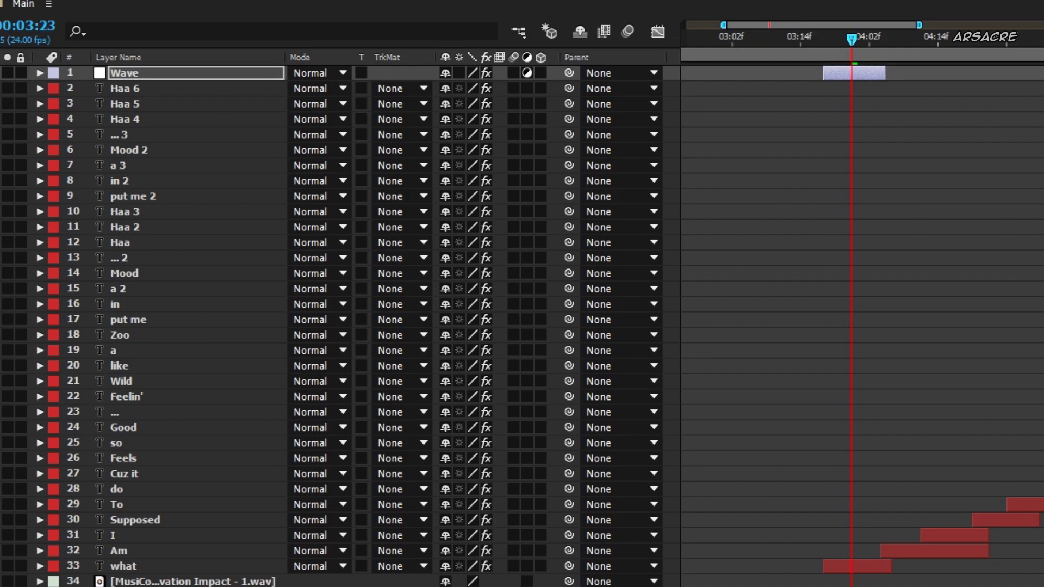
pyautogui.click(39, 73)
pyautogui.click(40, 72)
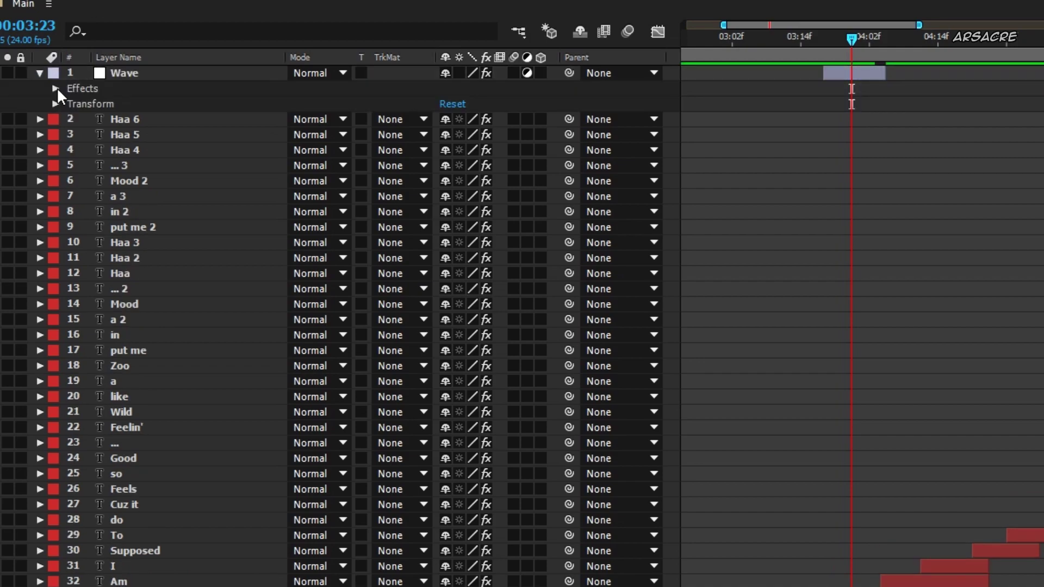
pyautogui.click(55, 89)
pyautogui.click(71, 104)
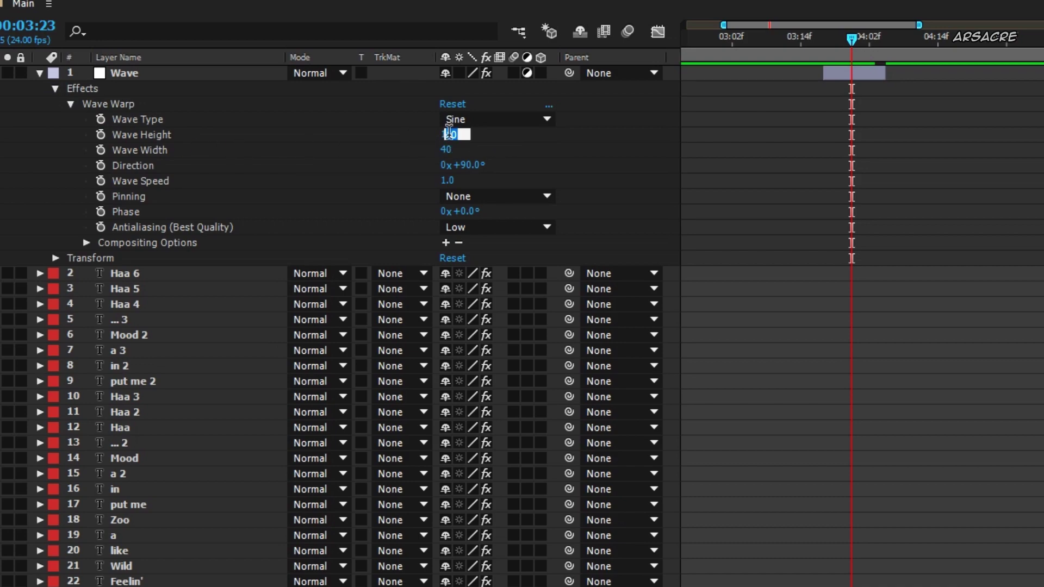
pyautogui.click(100, 136)
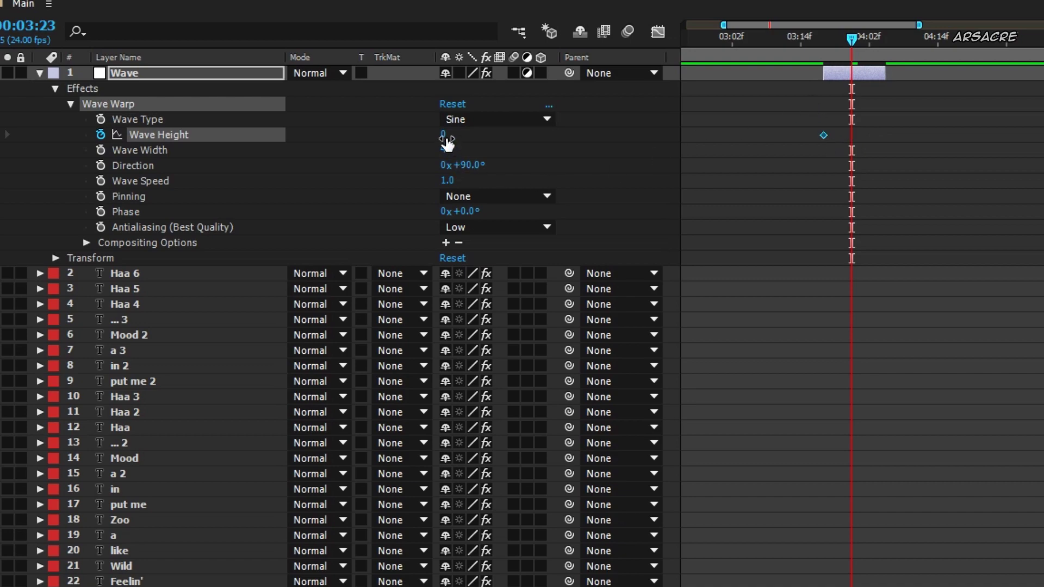
pyautogui.moveTo(455, 135); pyautogui.dragTo(475, 163)
# - Set the Wave Warp's Direction to 0° and its Wave Width to 67
pyautogui.click(475, 163)
pyautogui.write('0')
pyautogui.press('Return')
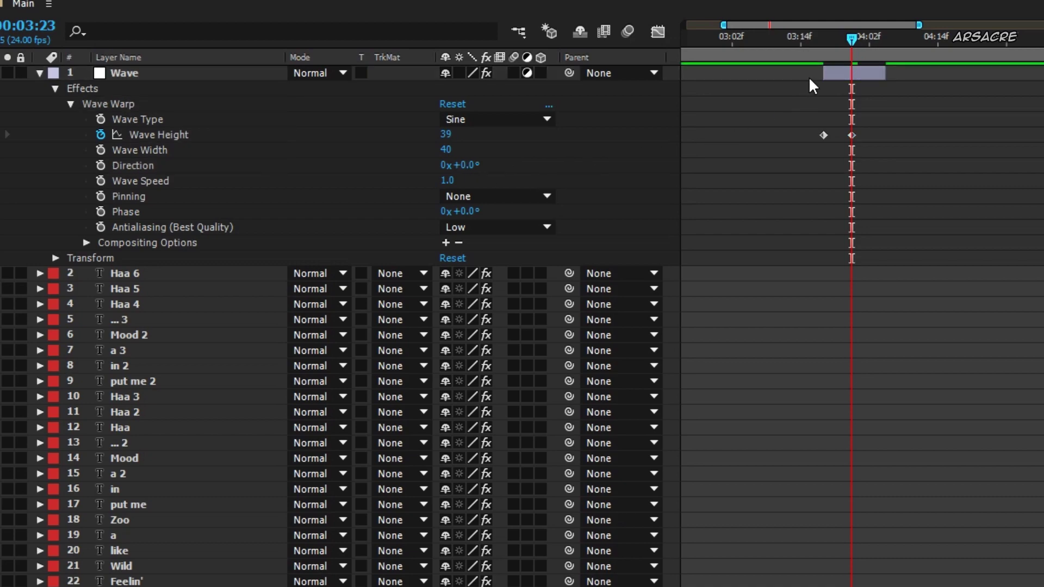
pyautogui.moveTo(447, 151); pyautogui.dragTo(436, 156)
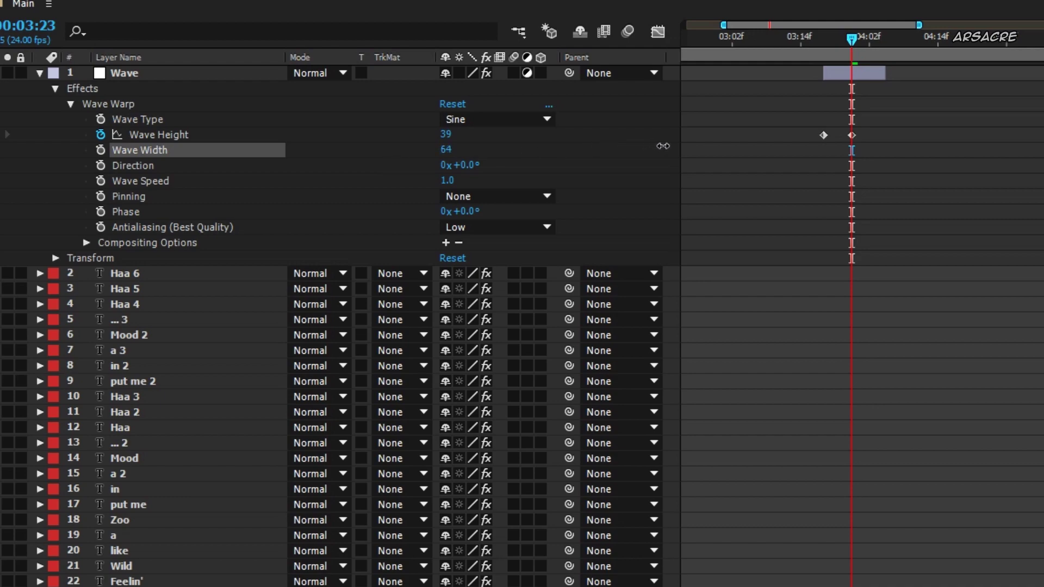
pyautogui.click(859, 69)
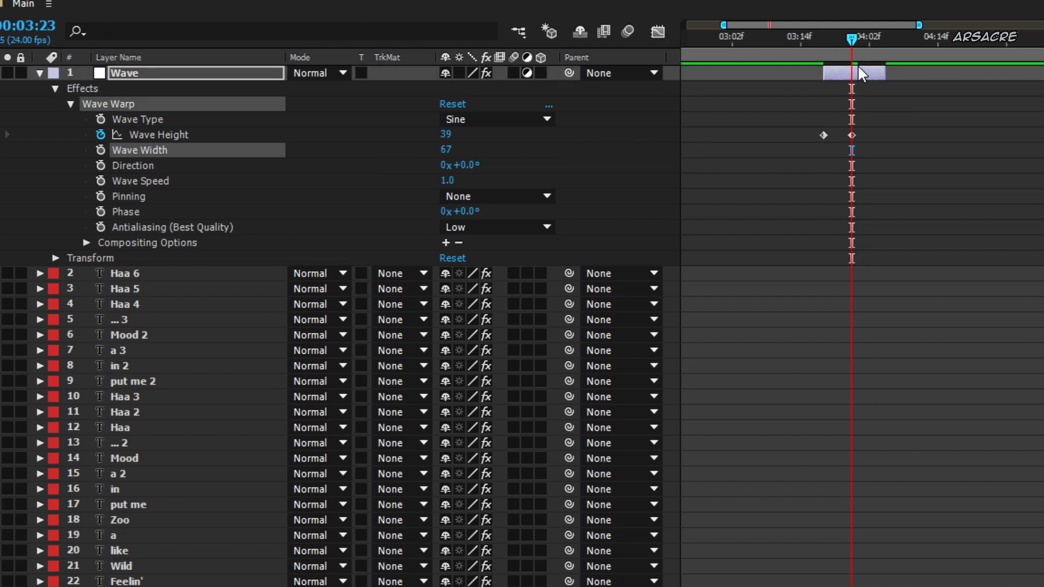
# - Reverse the Wave Height keyframes, placing 39 at 0:00:03:18 and 0 at about 0:00:04:01
pyautogui.moveTo(829, 136); pyautogui.dragTo(879, 140)
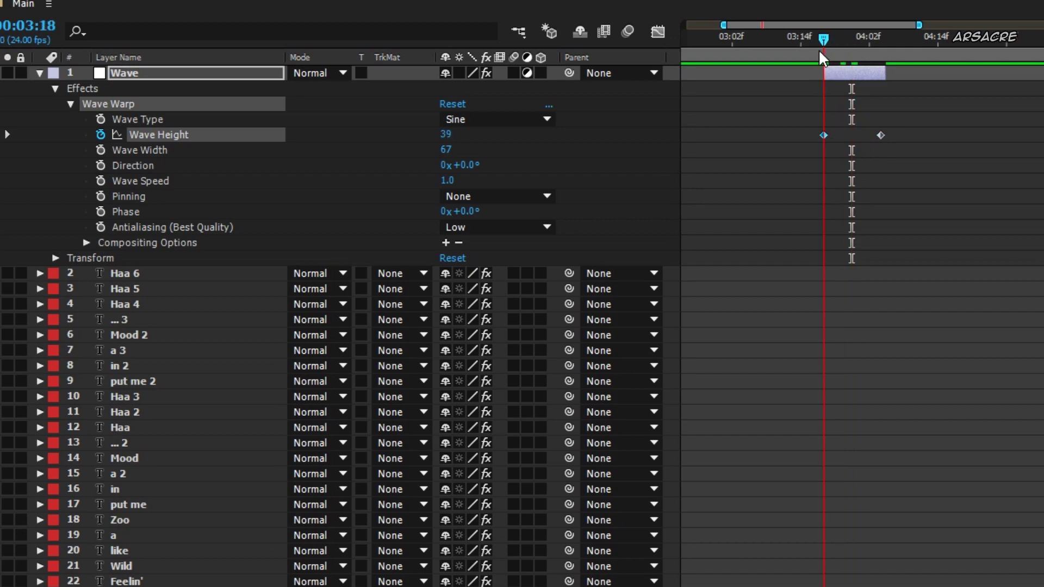
pyautogui.moveTo(821, 54); pyautogui.dragTo(836, 60)
pyautogui.click(874, 136)
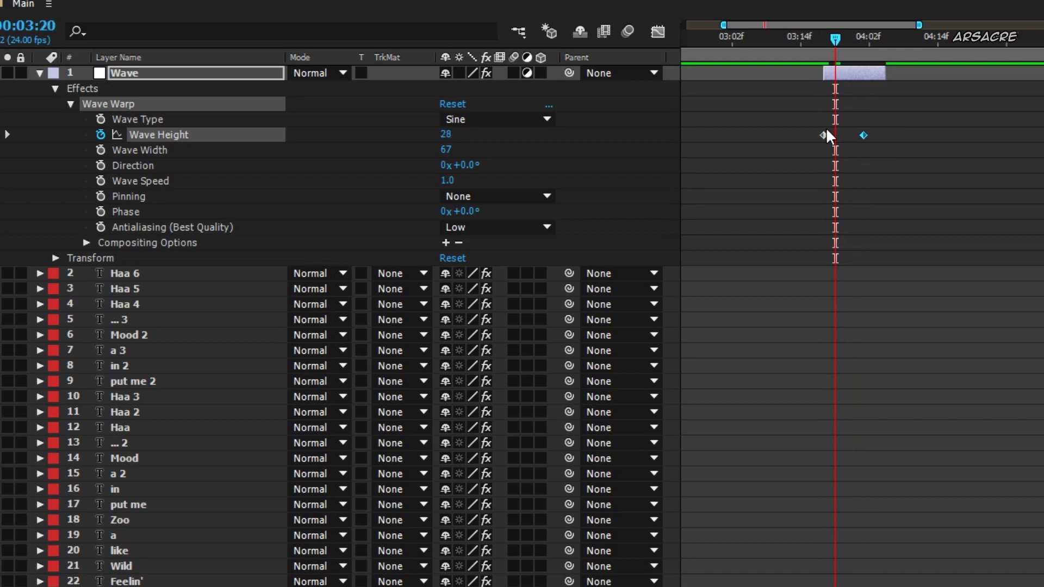
# - Shape the Wave Height speed graph for a fast start and a smooth, eased finish, and preview the wave on "what"
pyautogui.hotkey('shift', 'F3')
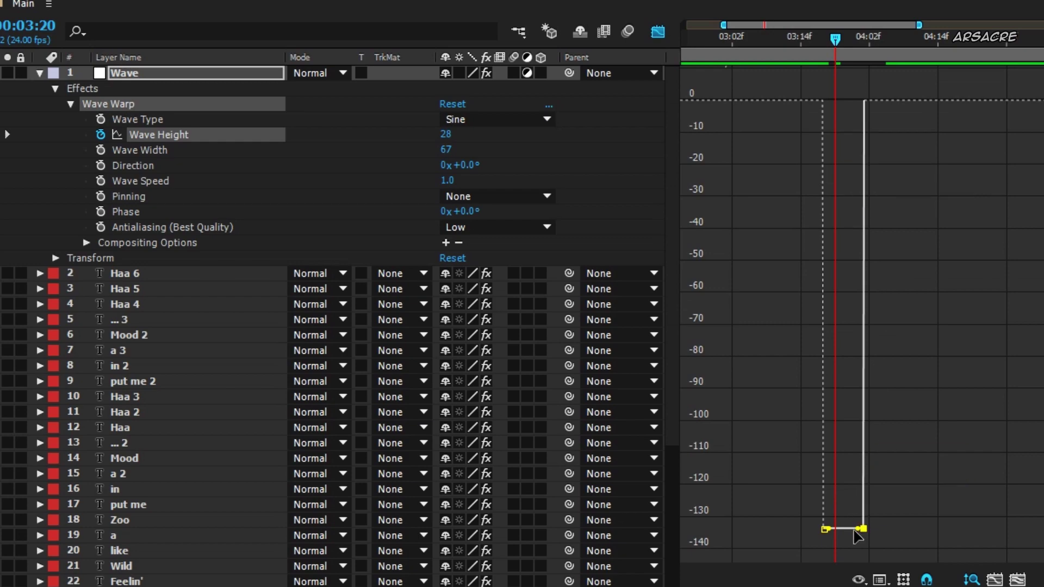
pyautogui.moveTo(863, 528); pyautogui.dragTo(820, 104)
pyautogui.moveTo(826, 200); pyautogui.dragTo(822, 197)
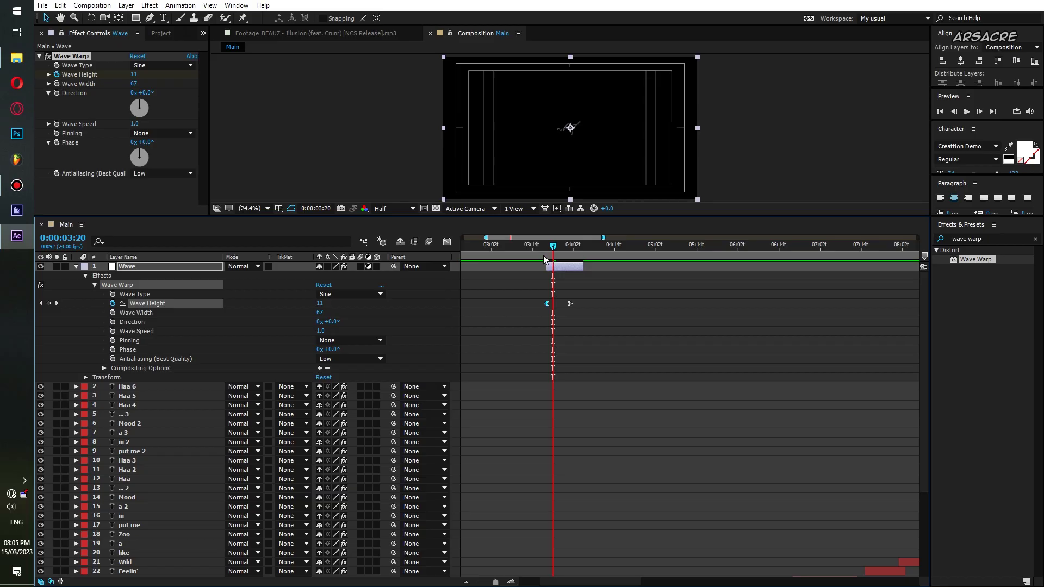
pyautogui.click(800, 40)
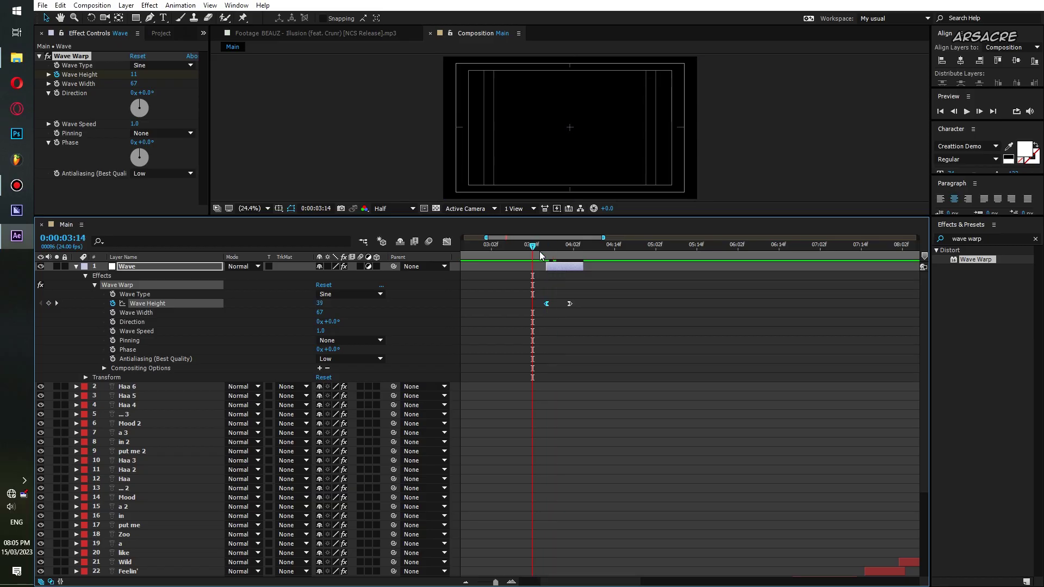
pyautogui.press('space')
pyautogui.moveTo(533, 246); pyautogui.dragTo(561, 263)
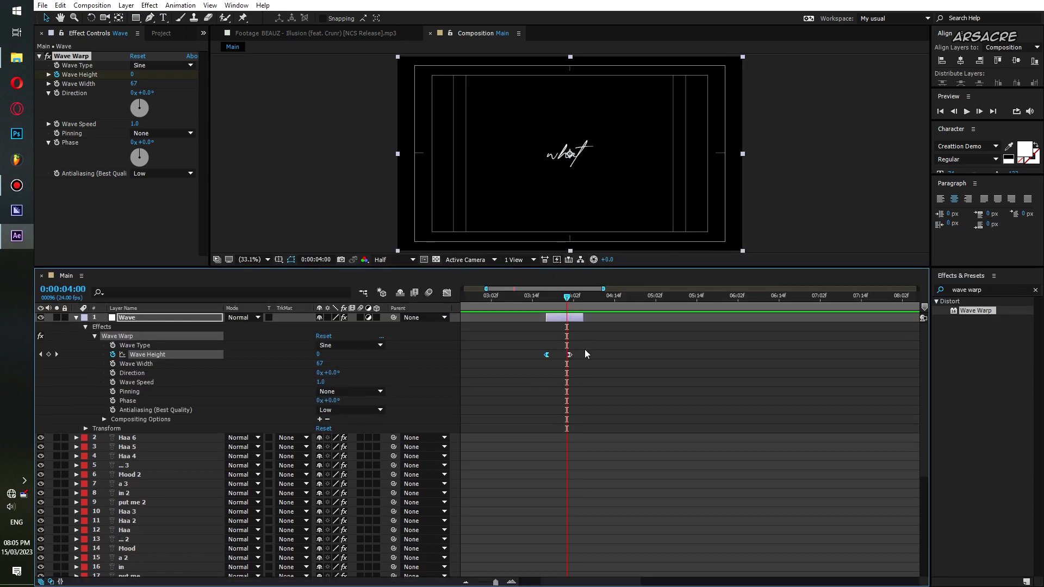
# - Show only the "Wave" layer's keyframed properties and raise the Wave Height keyframe at 0:00:03:18 to 138
pyautogui.press('u')
pyautogui.press('F2')
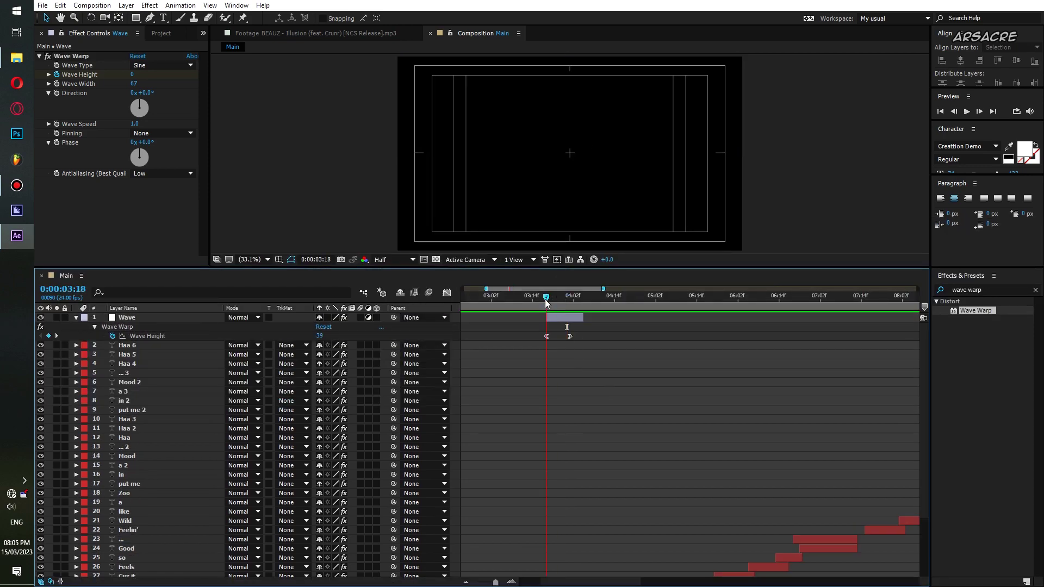
pyautogui.moveTo(555, 300); pyautogui.dragTo(563, 299)
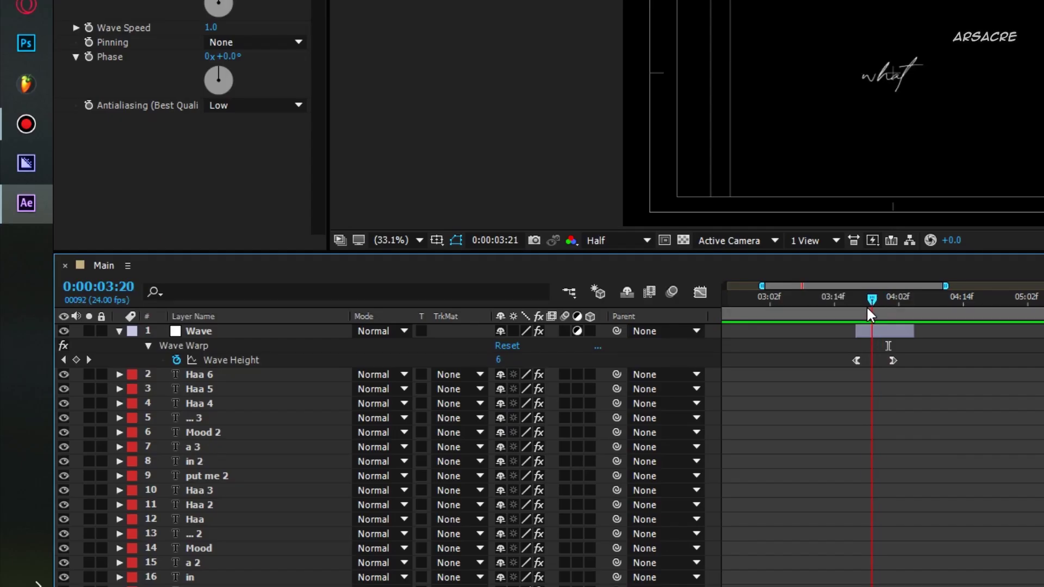
pyautogui.moveTo(867, 308); pyautogui.dragTo(856, 309)
pyautogui.moveTo(498, 360); pyautogui.dragTo(517, 361)
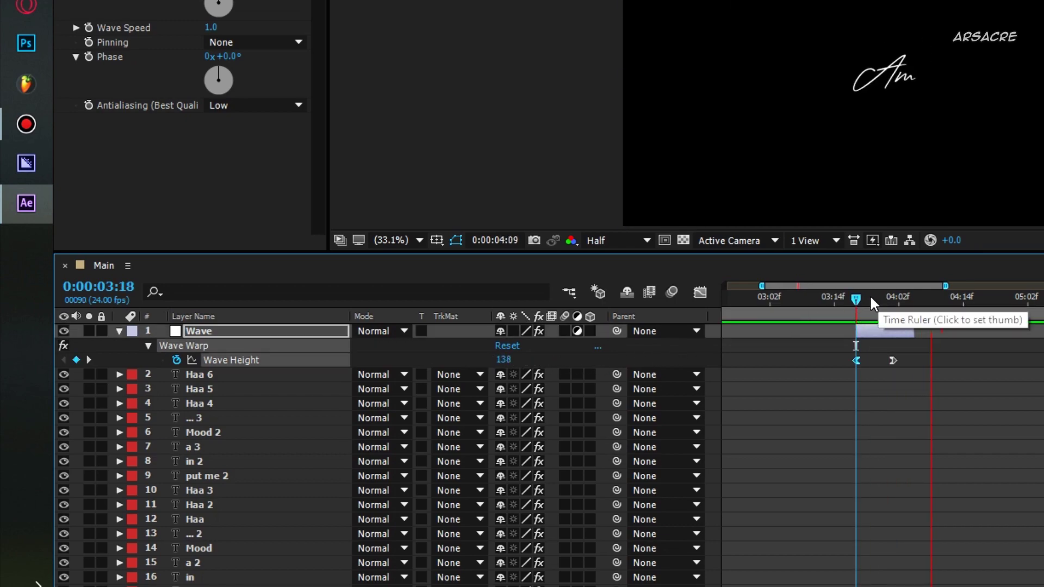
# - Preview the stronger wave on "what" and collapse the "Wave" layer's properties
pyautogui.click(870, 298)
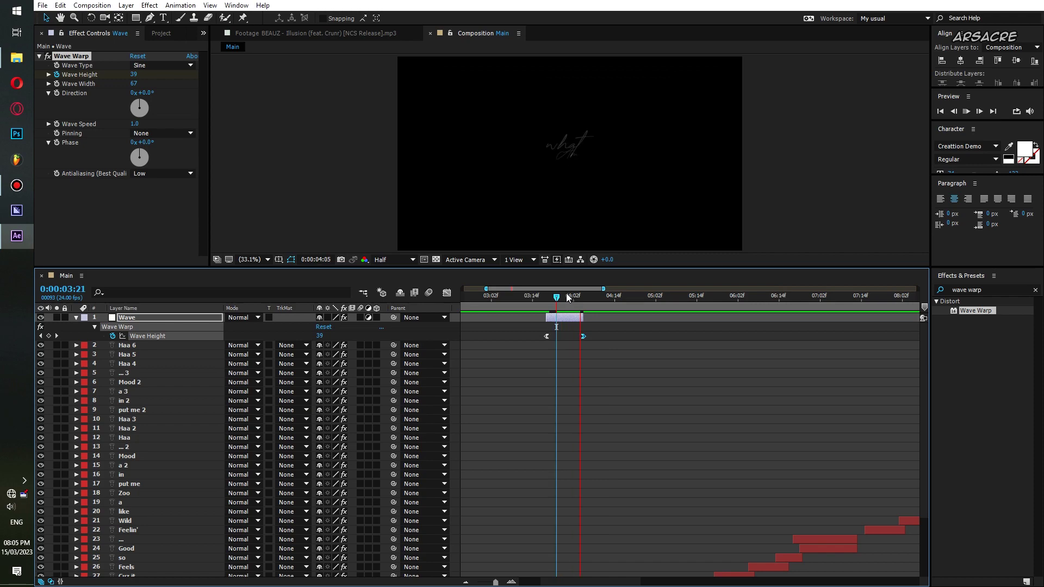
pyautogui.moveTo(567, 297)
pyautogui.mouseDown()
pyautogui.moveTo(546, 297)
pyautogui.moveTo(561, 301)
pyautogui.mouseUp()
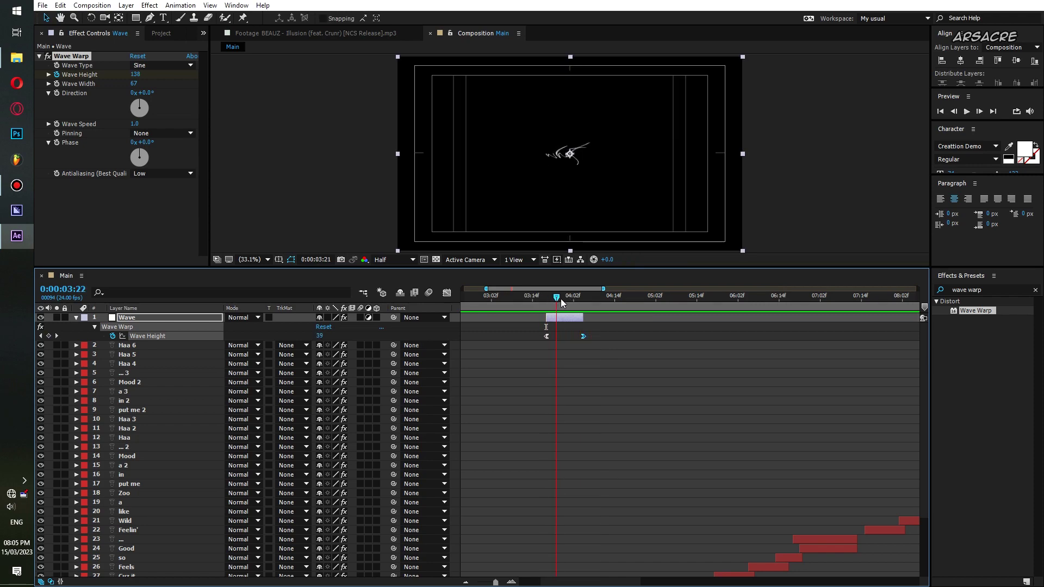
pyautogui.click(95, 326)
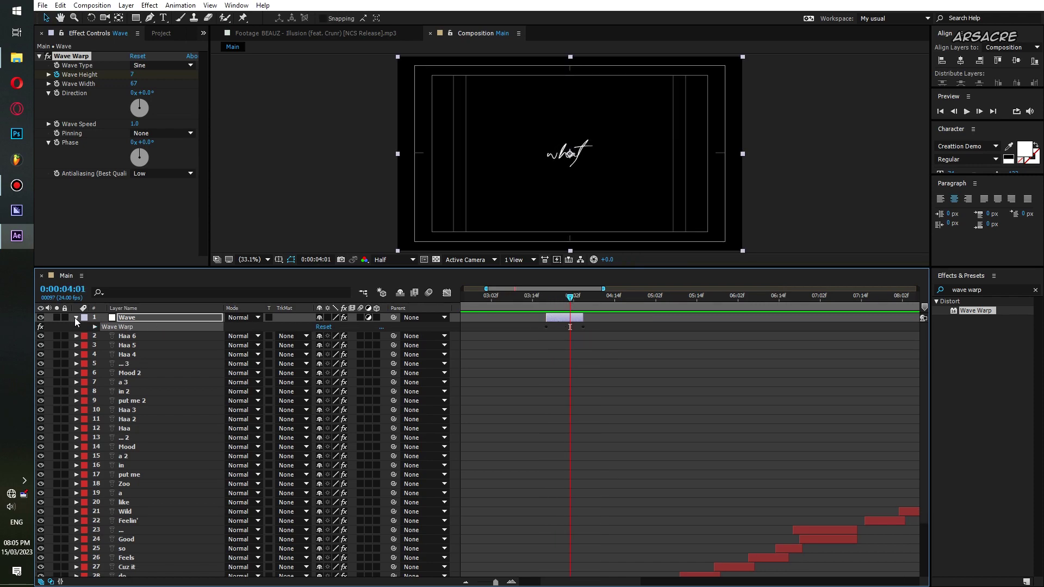
pyautogui.click(76, 318)
# - Duplicate the "Wave" layer, shift the copy to start at about 0:00:04:06 over "Am I", and preview it
pyautogui.hotkey('ctrl', 'd')
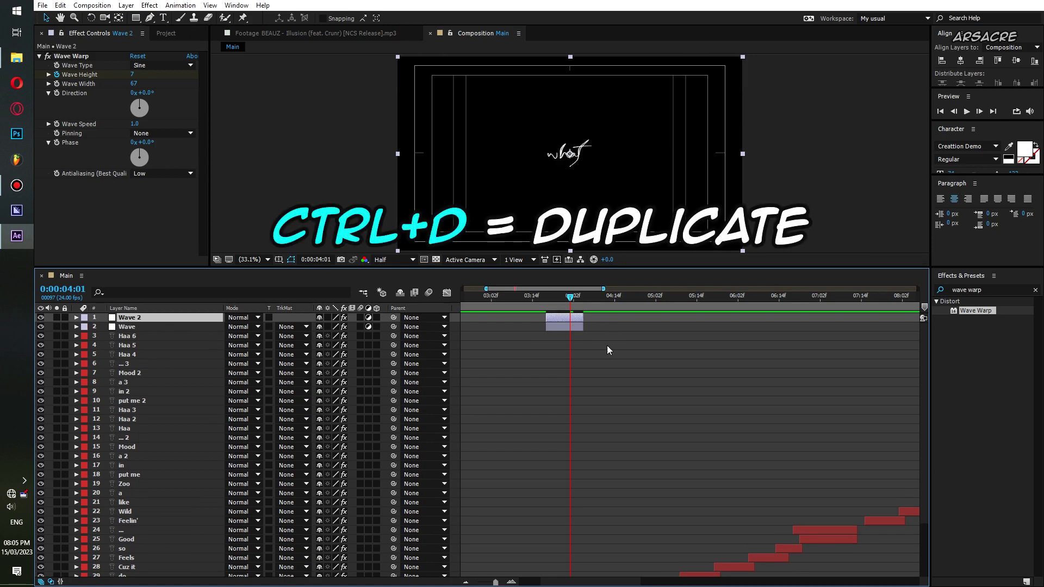
pyautogui.moveTo(623, 361); pyautogui.dragTo(557, 330)
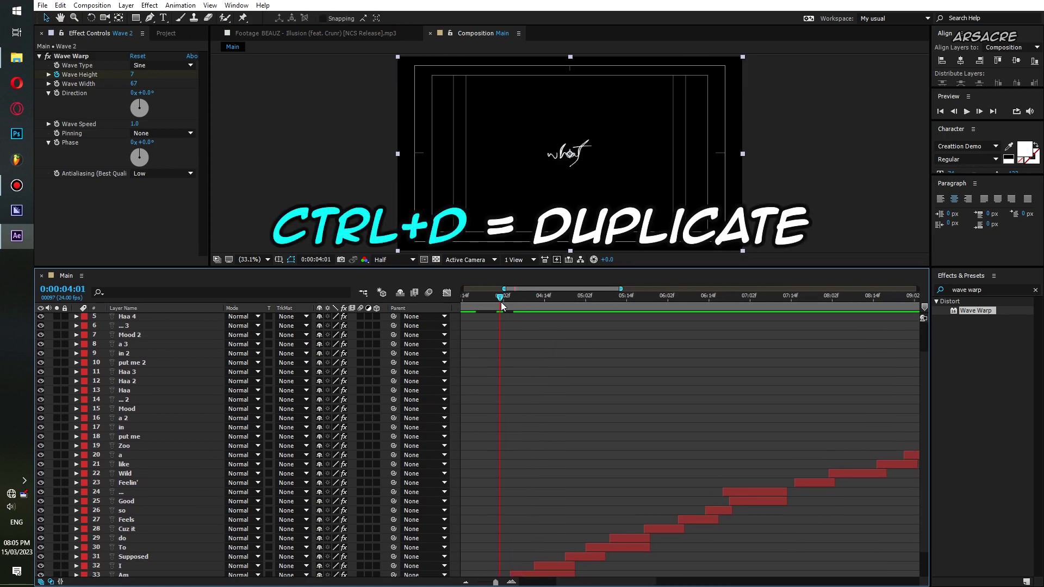
pyautogui.moveTo(501, 306); pyautogui.dragTo(540, 317)
pyautogui.scroll(2, 521, 373)
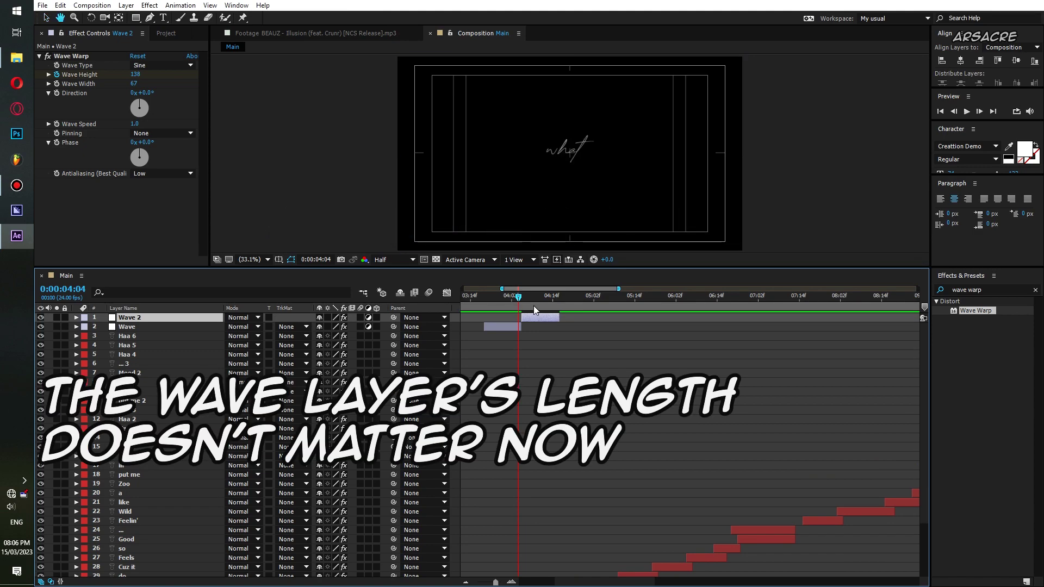
pyautogui.press('space')
pyautogui.click(508, 304)
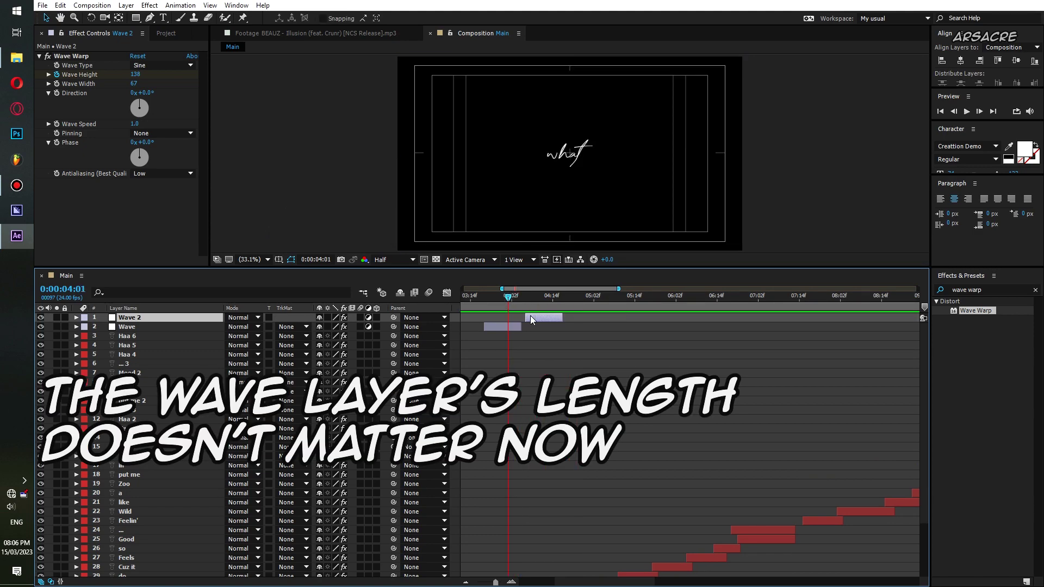
pyautogui.press('space')
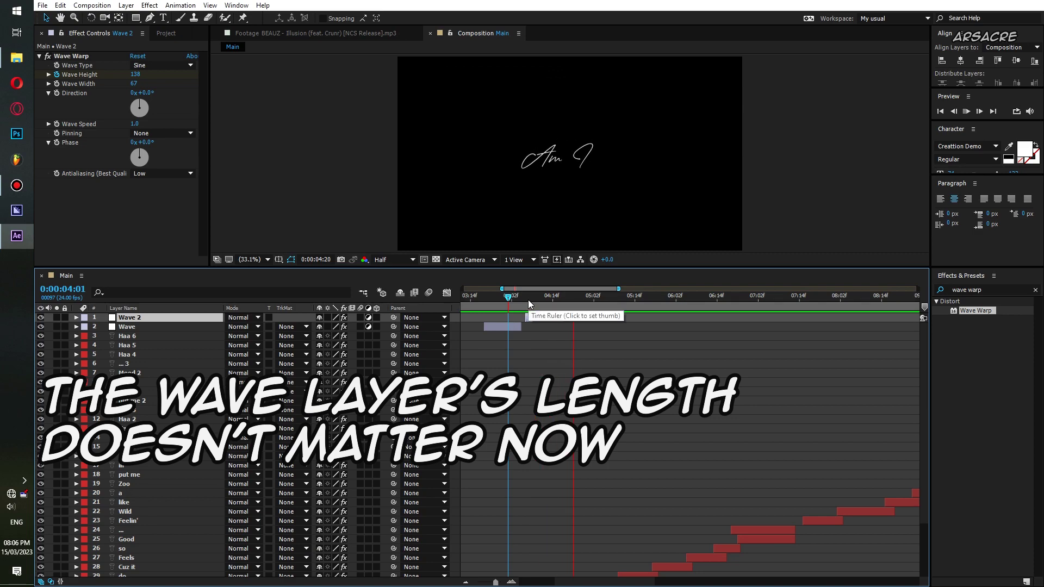
pyautogui.click(528, 297)
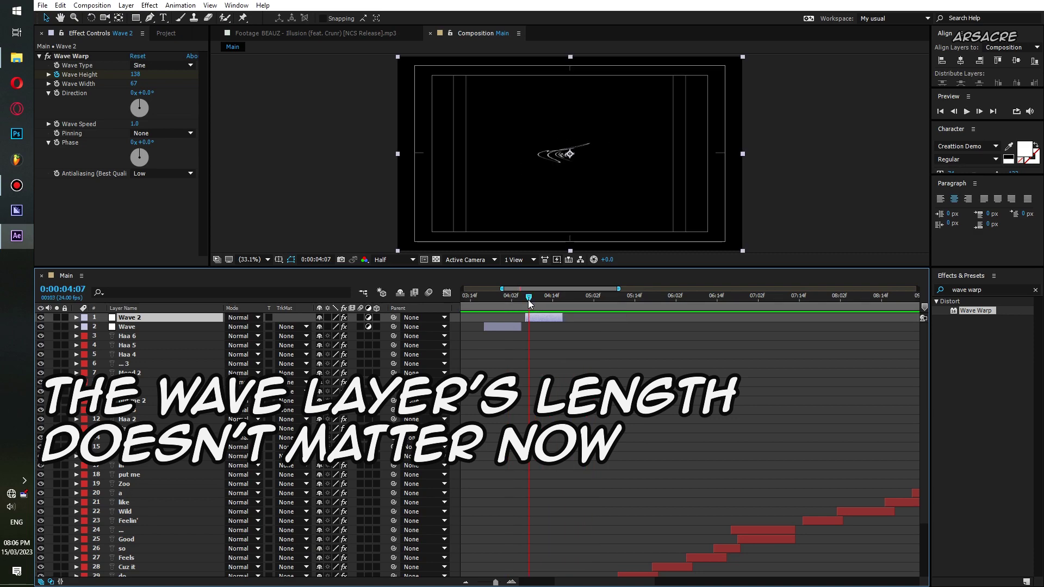
pyautogui.press('space')
pyautogui.click(563, 303)
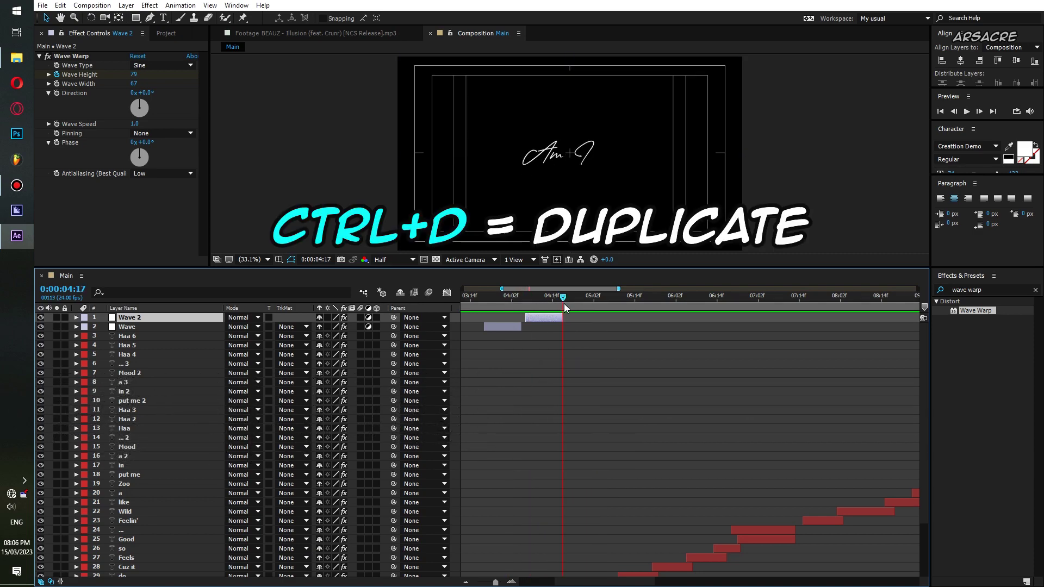
# - Duplicate "Wave 2" and shift the copy over the entrance of the next word, "Supposed"
pyautogui.hotkey('ctrl', 'd')
pyautogui.moveTo(580, 323); pyautogui.dragTo(589, 323)
pyautogui.press('space')
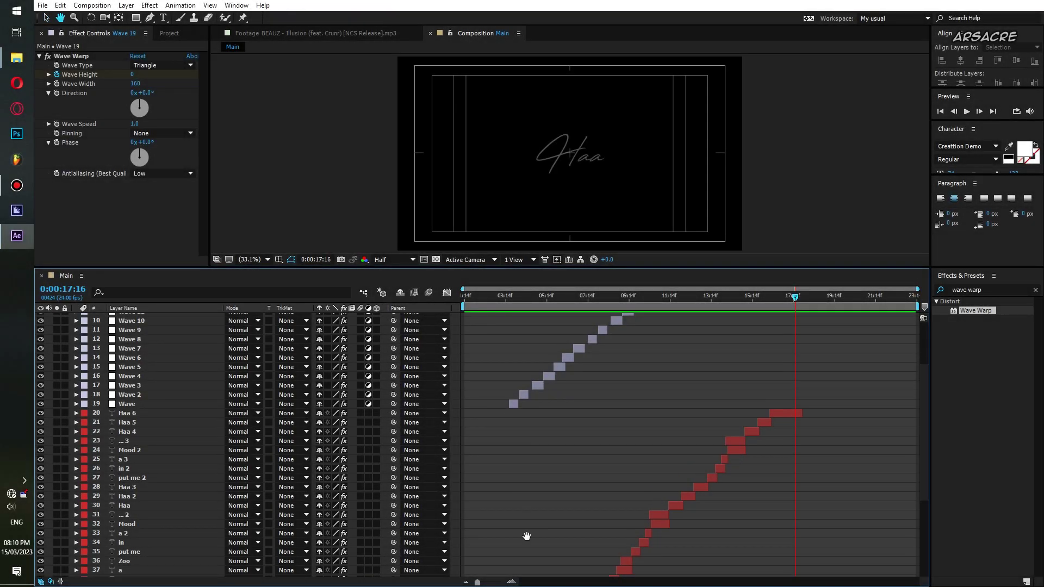
# - Pre-compose all layers from "Wave 19" down to the music track as "Lyrics and audio", moving all attributes into the new composition
pyautogui.scroll(3, 502, 371)
pyautogui.click(129, 319)
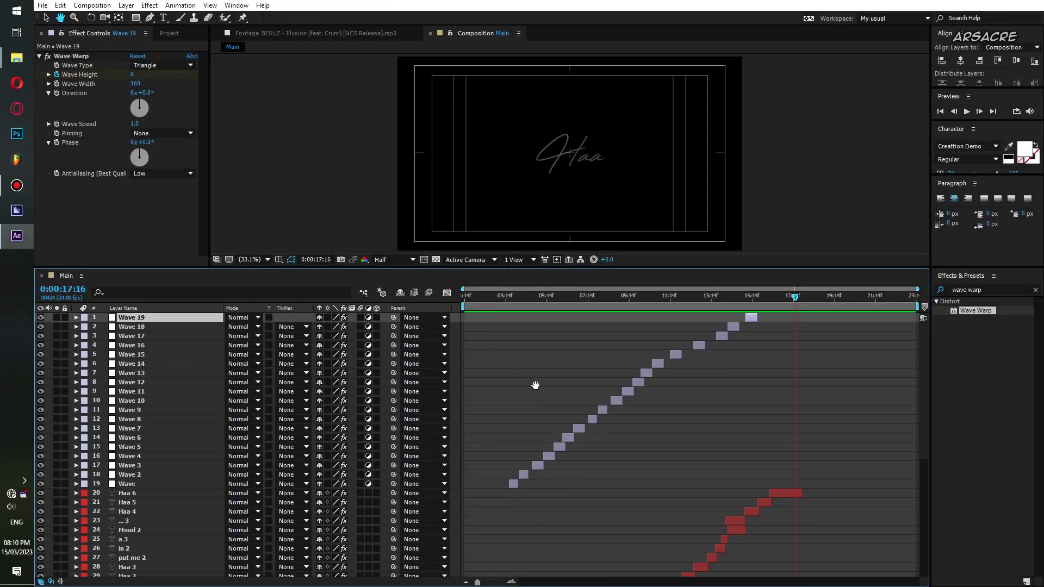
pyautogui.scroll(-8, 534, 384)
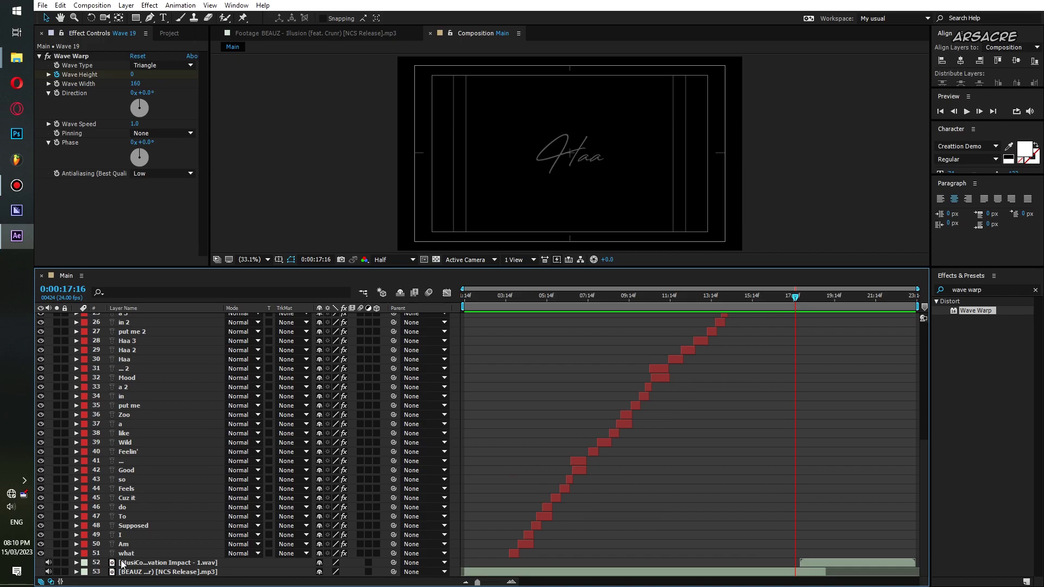
pyautogui.keyDown('shift'); pyautogui.click(123, 573); pyautogui.keyUp('shift')
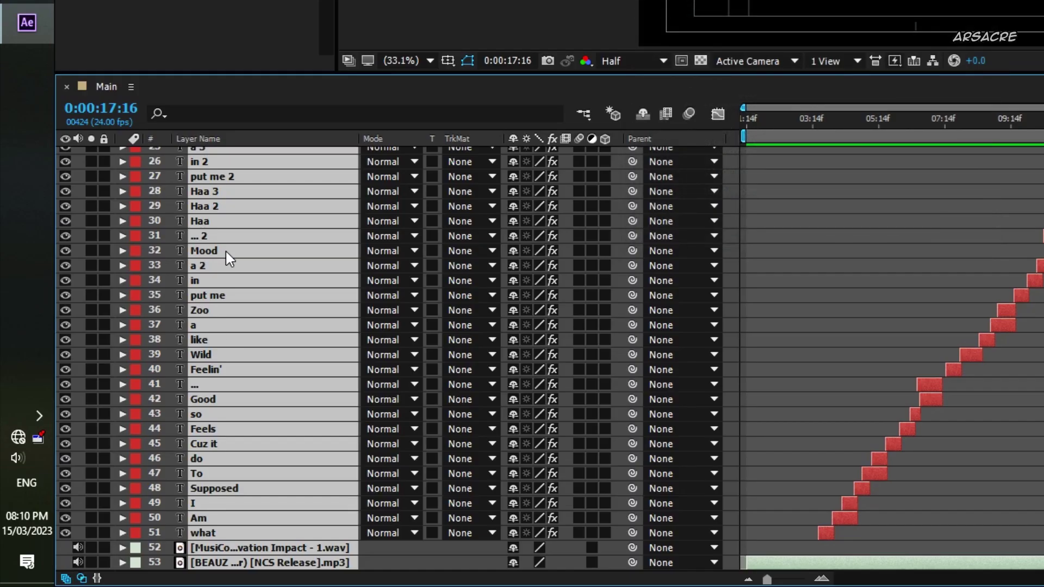
pyautogui.rightClick(226, 252)
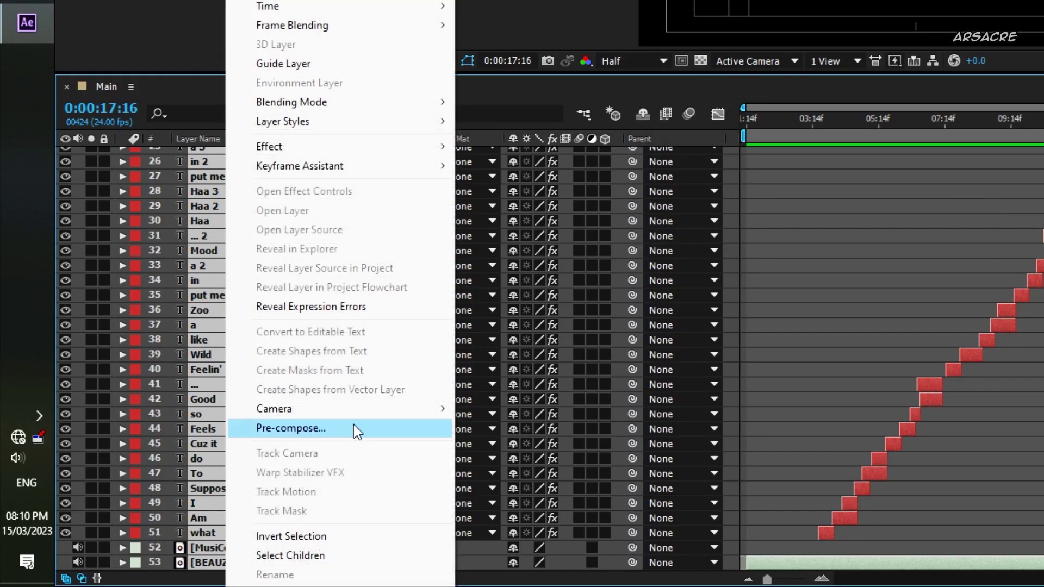
pyautogui.click(291, 428)
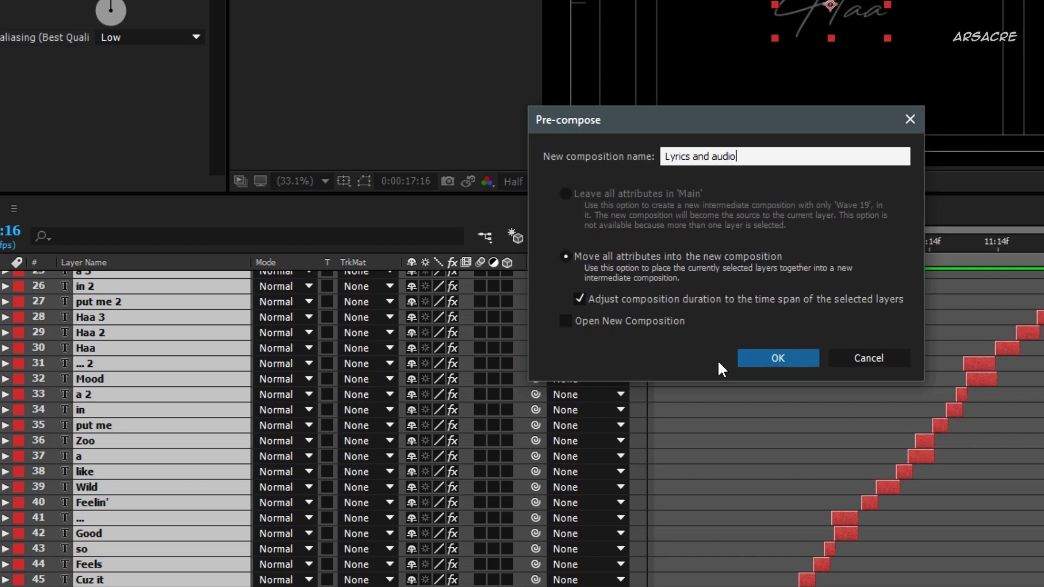
pyautogui.click(778, 358)
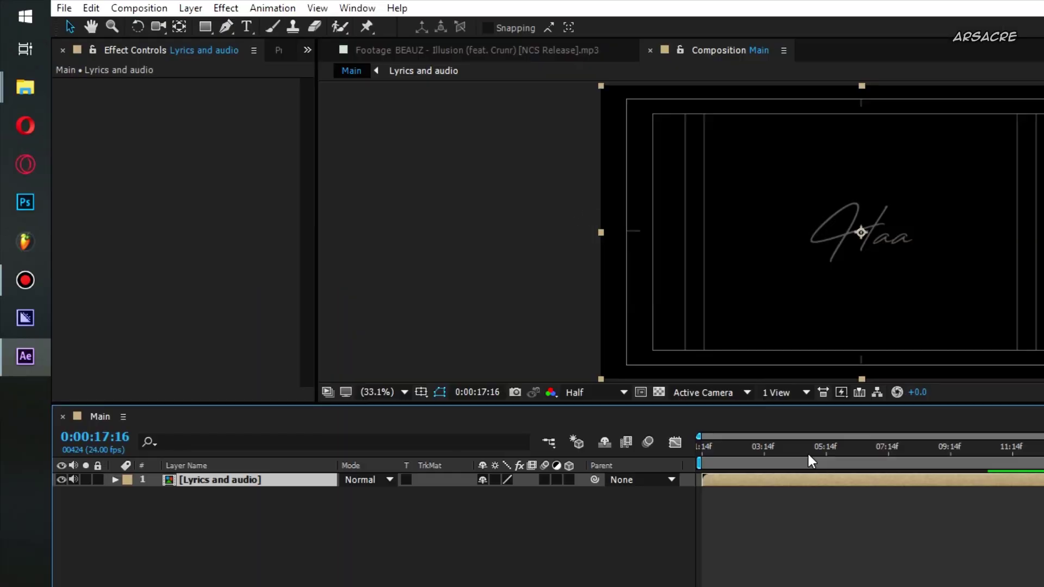
# - Add an adjustment layer above "Lyrics and audio" and name it "Glow"
pyautogui.click(741, 250)
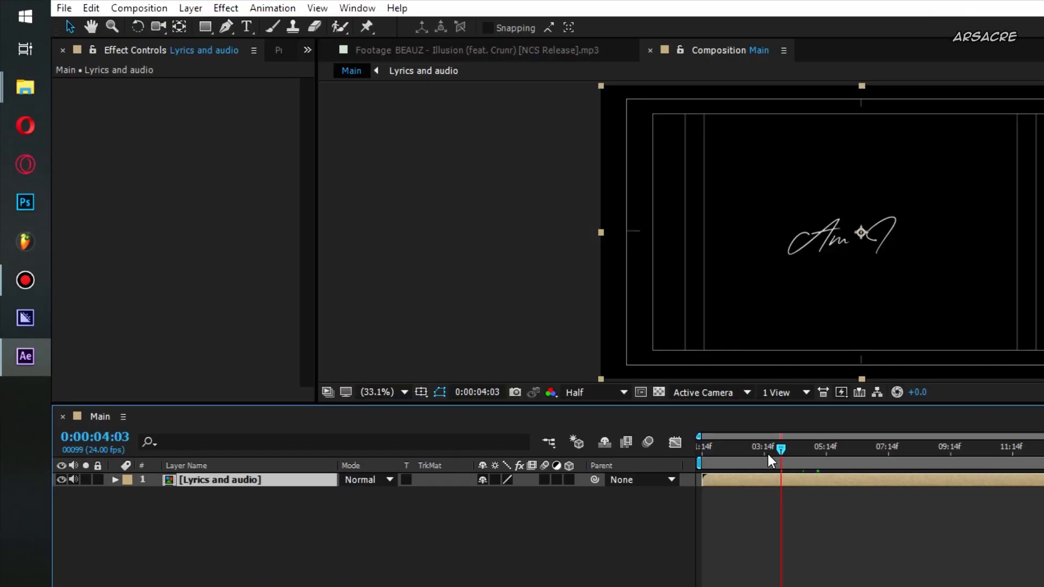
pyautogui.click(191, 8)
pyautogui.moveTo(326, 26)
pyautogui.click(559, 136)
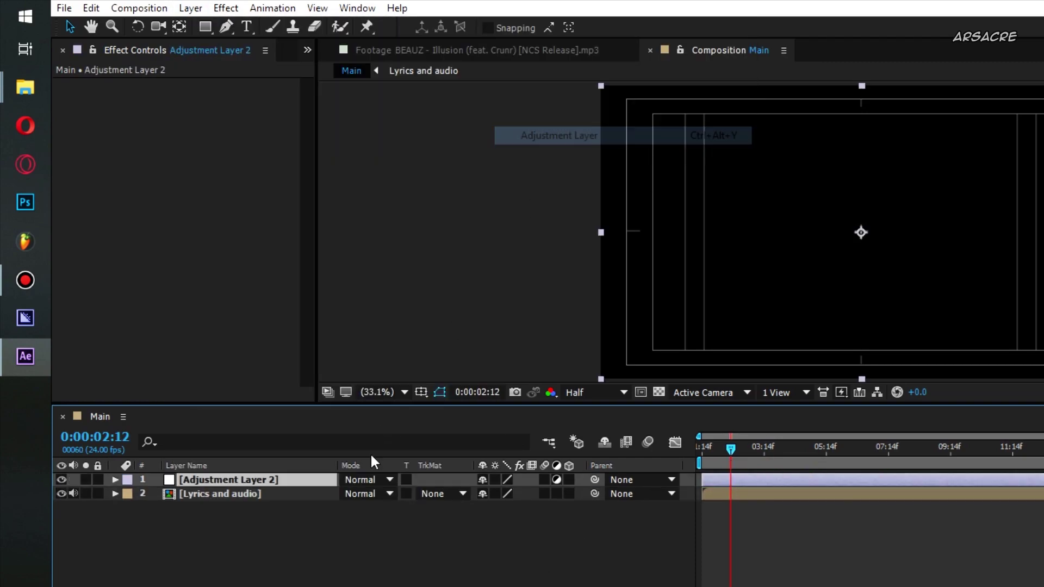
pyautogui.press('Return')
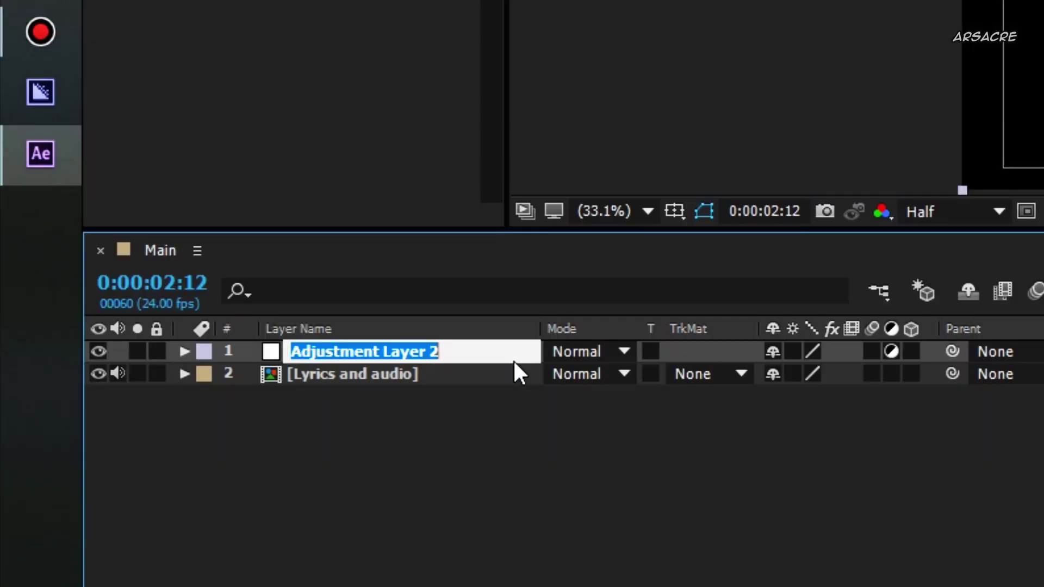
pyautogui.write('Glow')
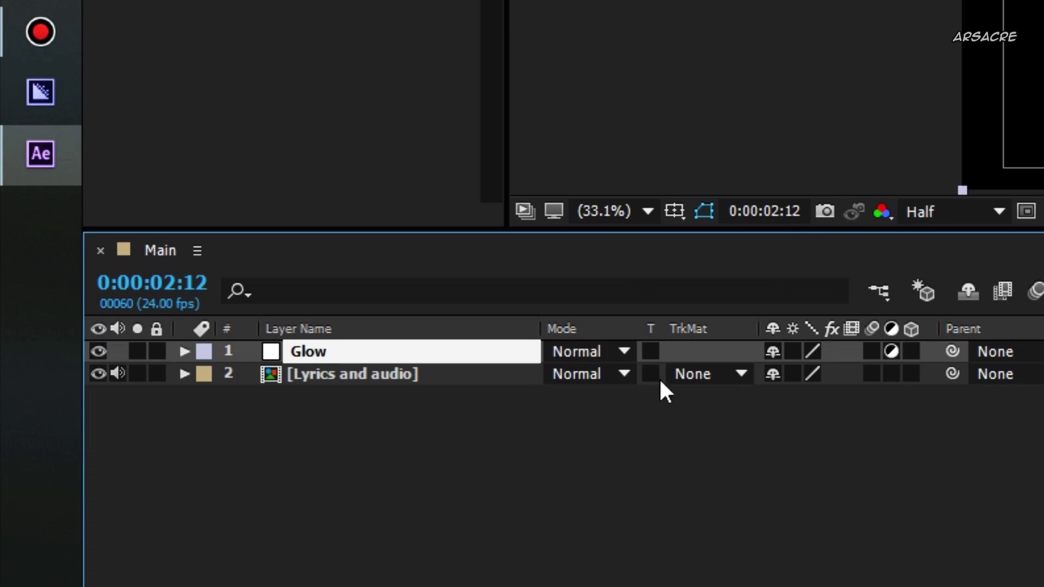
pyautogui.press('Return')
# - Find the 4-Color Gradient effect and apply it to the "Glow" layer
pyautogui.hotkey('ctrl', '5')
pyautogui.write('4-')
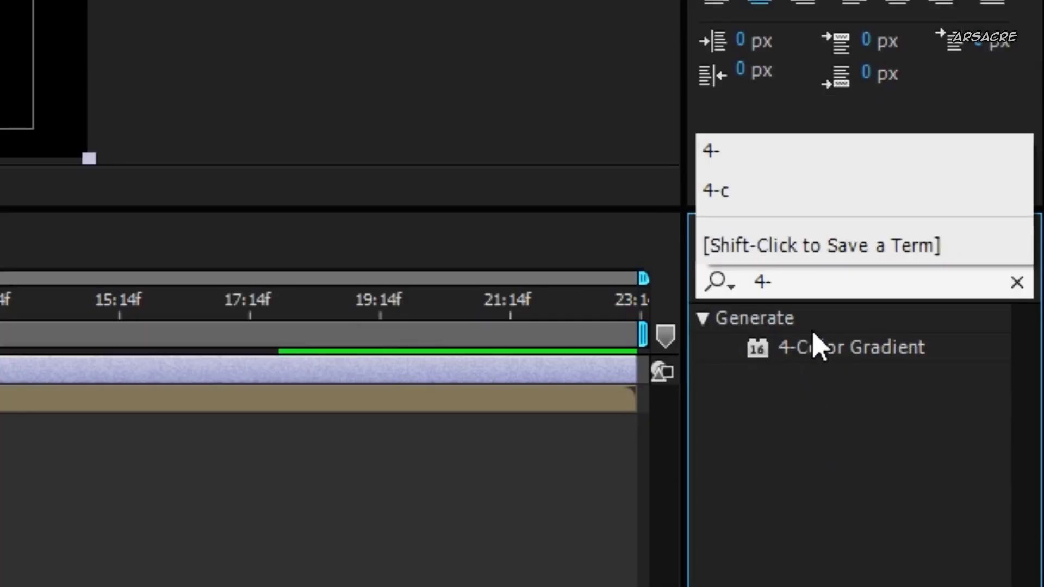
pyautogui.moveTo(812, 340); pyautogui.dragTo(287, 305)
pyautogui.moveTo(175, 538); pyautogui.dragTo(175, 535)
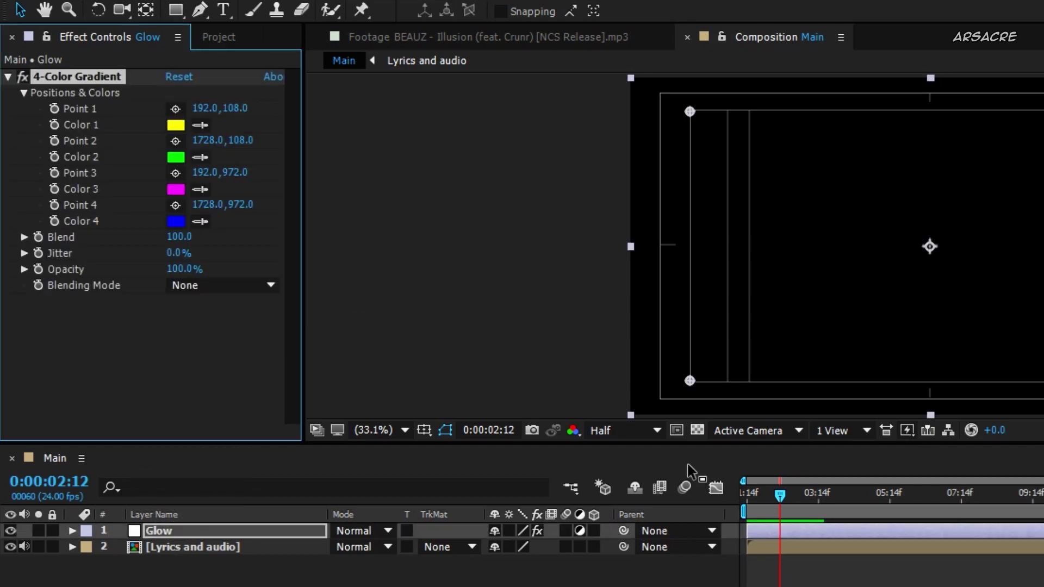
# - Enlarge the composition view and move the 4-Color Gradient's points inward, closer around the centred lyrics
pyautogui.moveTo(796, 443); pyautogui.dragTo(762, 549)
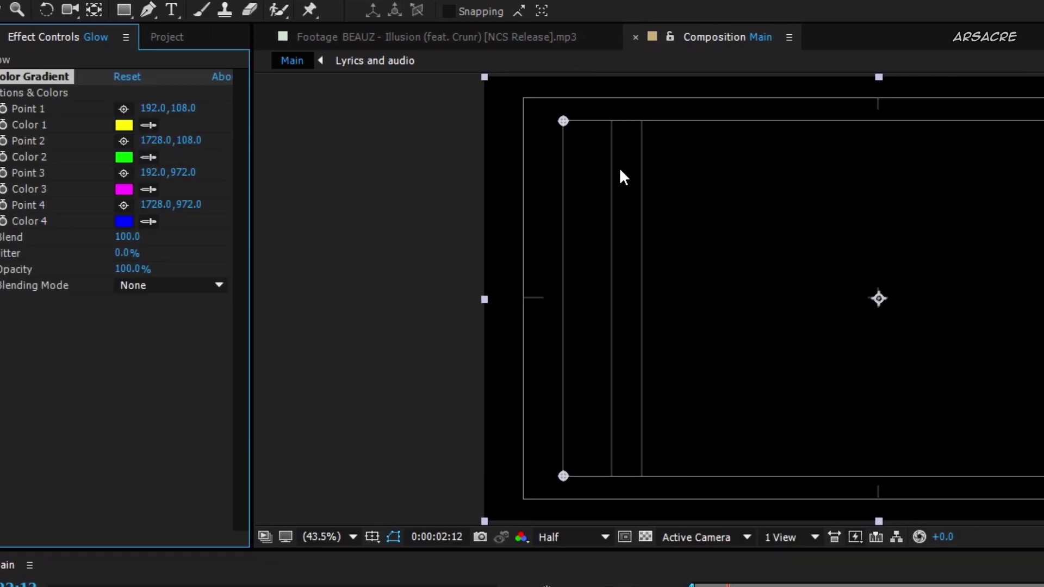
pyautogui.moveTo(615, 121); pyautogui.dragTo(704, 209)
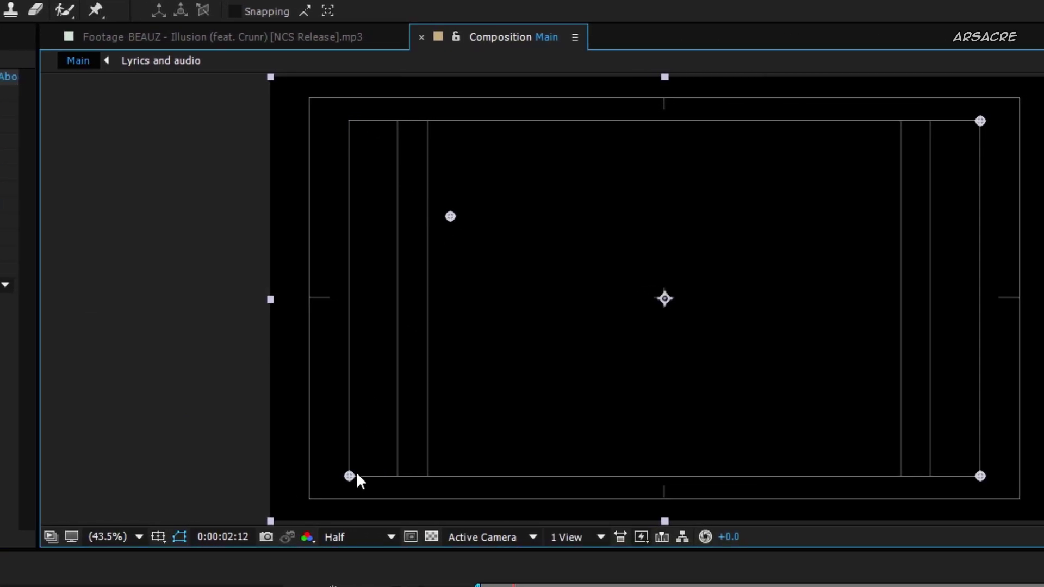
pyautogui.moveTo(469, 418); pyautogui.dragTo(468, 415)
pyautogui.click(557, 586)
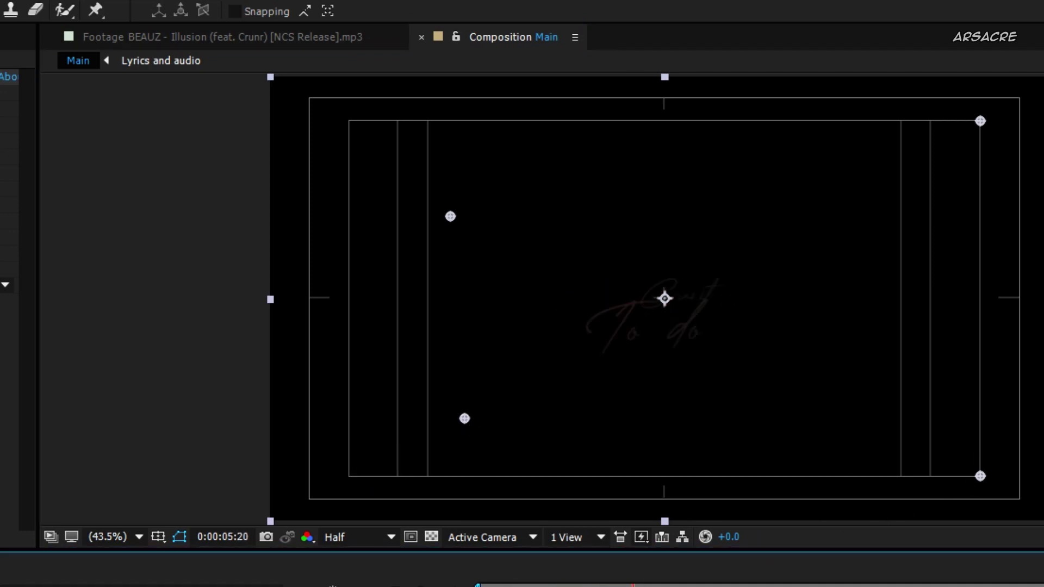
pyautogui.moveTo(978, 476); pyautogui.dragTo(771, 408)
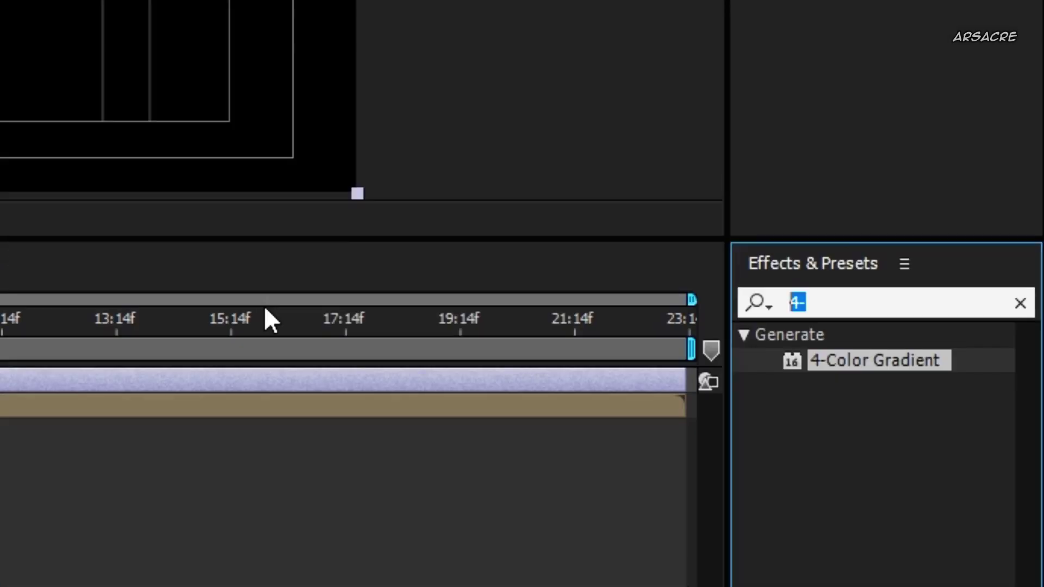
# - Apply Deep Glow to the "Glow" layer with Exposure 1.91 and Spread 66.80%, and fine-tune its Threshold
pyautogui.write('Deep Glow')
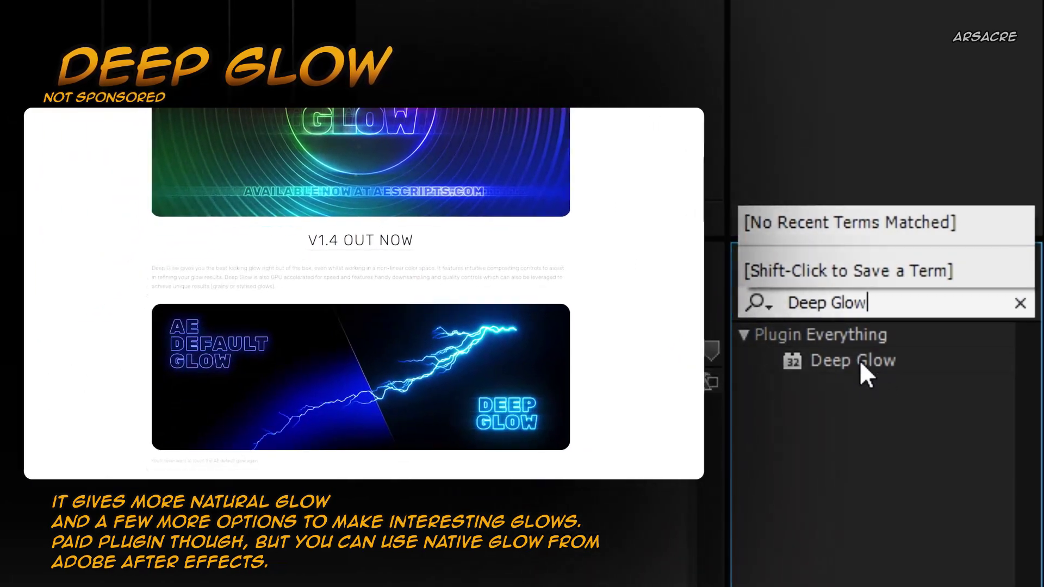
pyautogui.click(854, 360)
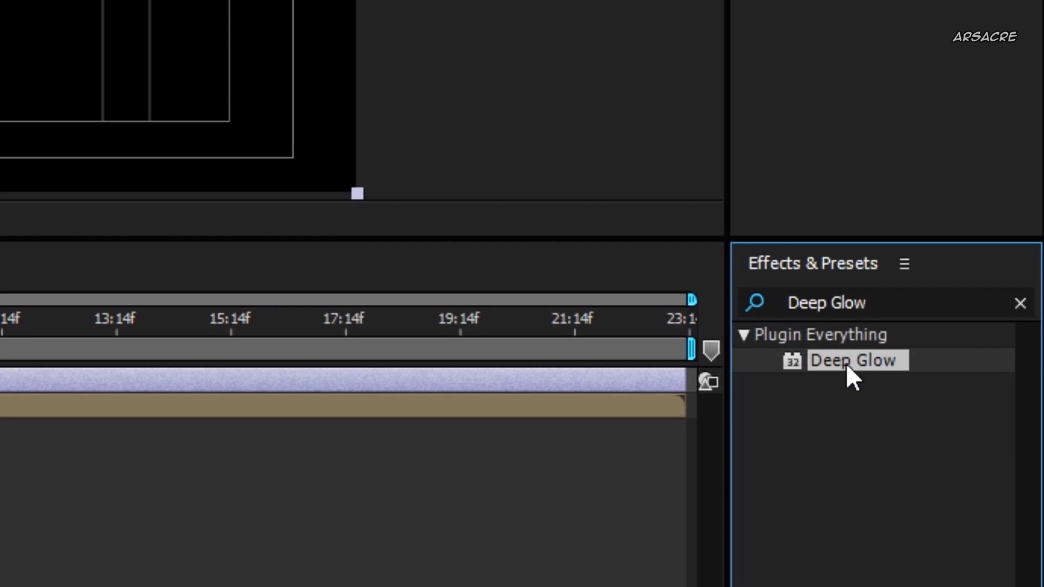
pyautogui.moveTo(846, 363); pyautogui.dragTo(193, 310)
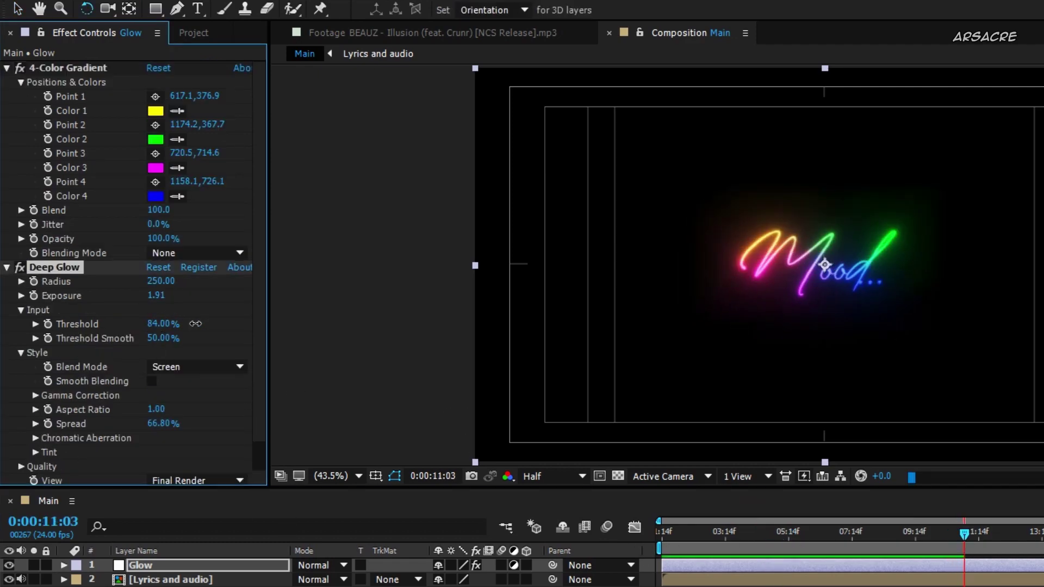
pyautogui.moveTo(161, 323); pyautogui.dragTo(166, 332)
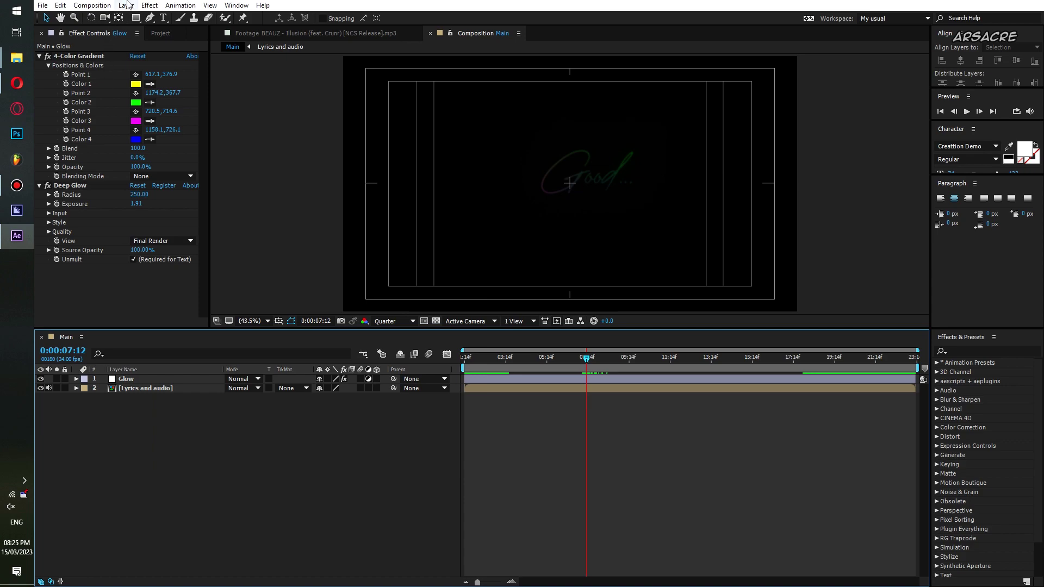
# - Add an adjustment layer named "Wiggle" and place it between "Glow" and "Lyrics and audio"
pyautogui.click(126, 5)
pyautogui.moveTo(133, 18)
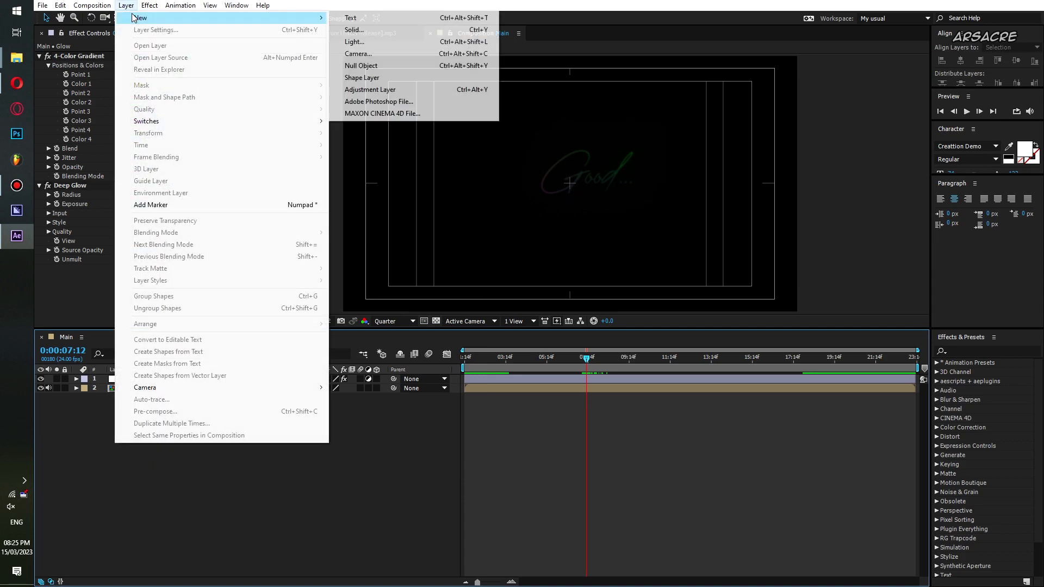
pyautogui.click(371, 89)
pyautogui.press('Return')
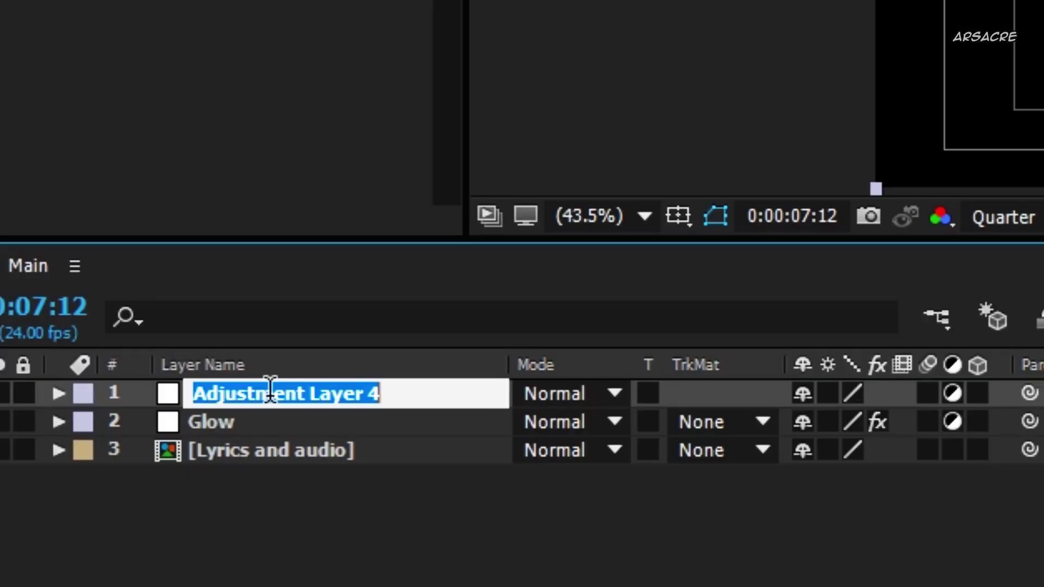
pyautogui.write('Wiggle')
pyautogui.press('Return')
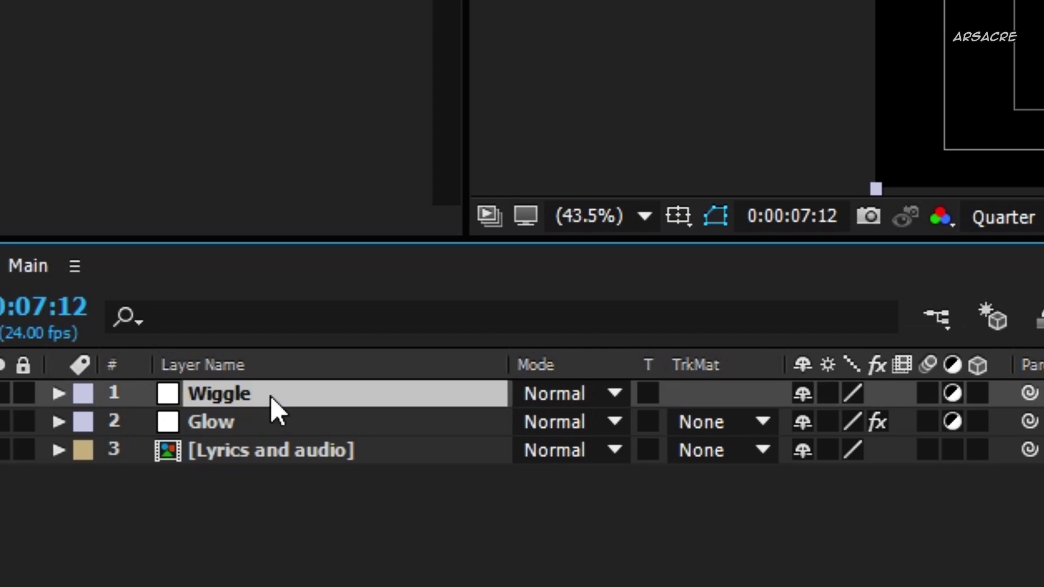
pyautogui.moveTo(271, 398); pyautogui.dragTo(333, 438)
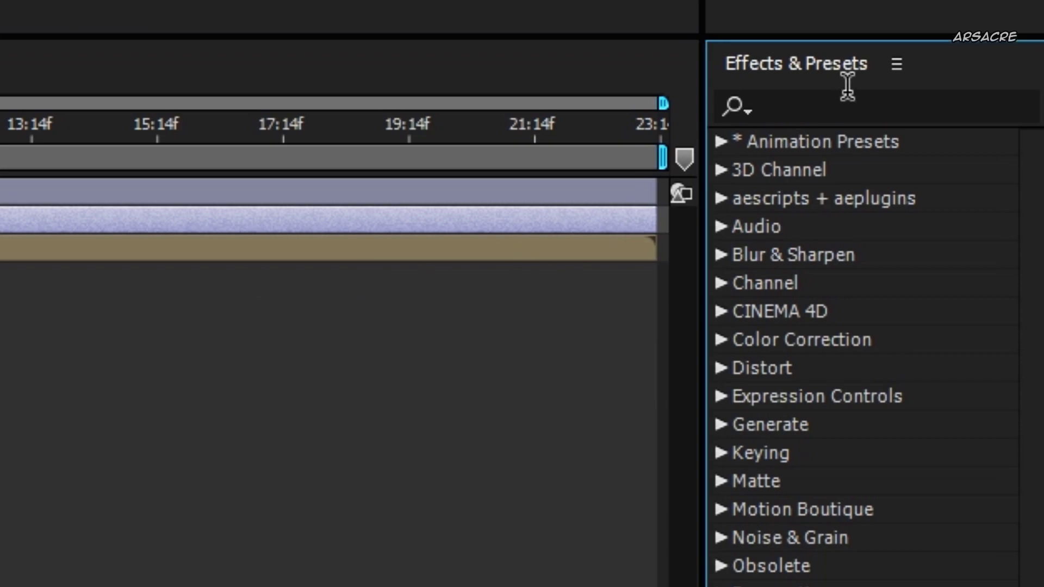
# - Find the "Wiggle - position" preset and apply it to the "Wiggle" adjustment layer, checking the motion at an earlier time
pyautogui.click(844, 106)
pyautogui.write('wiggle ')
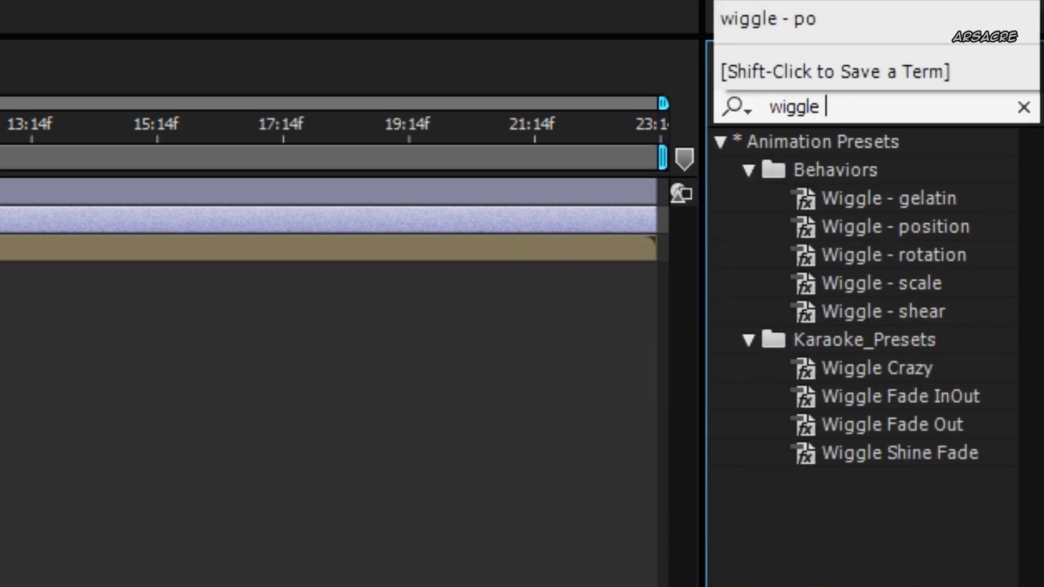
pyautogui.write('- posi')
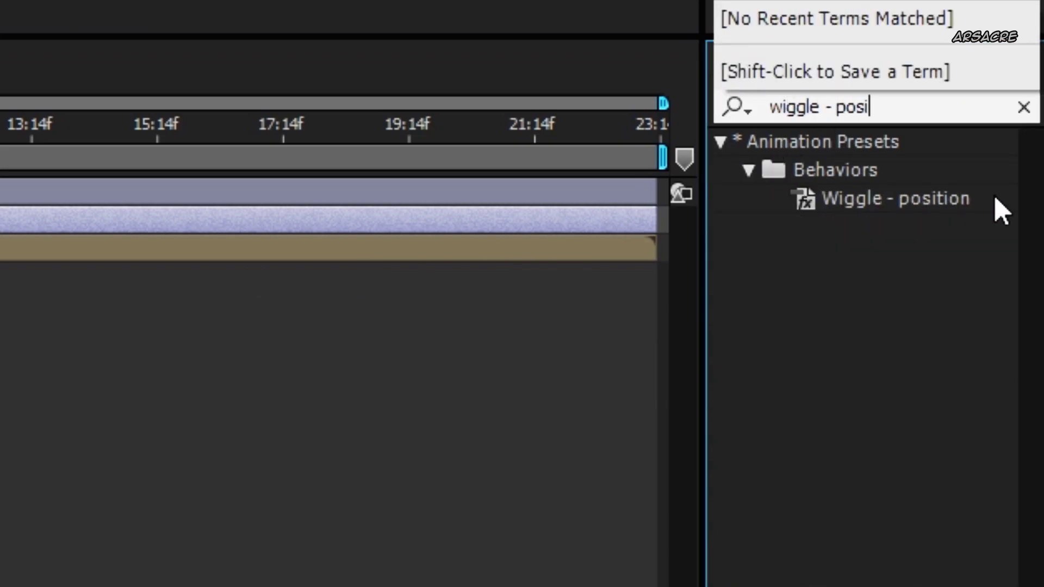
pyautogui.moveTo(917, 215); pyautogui.dragTo(0, 222)
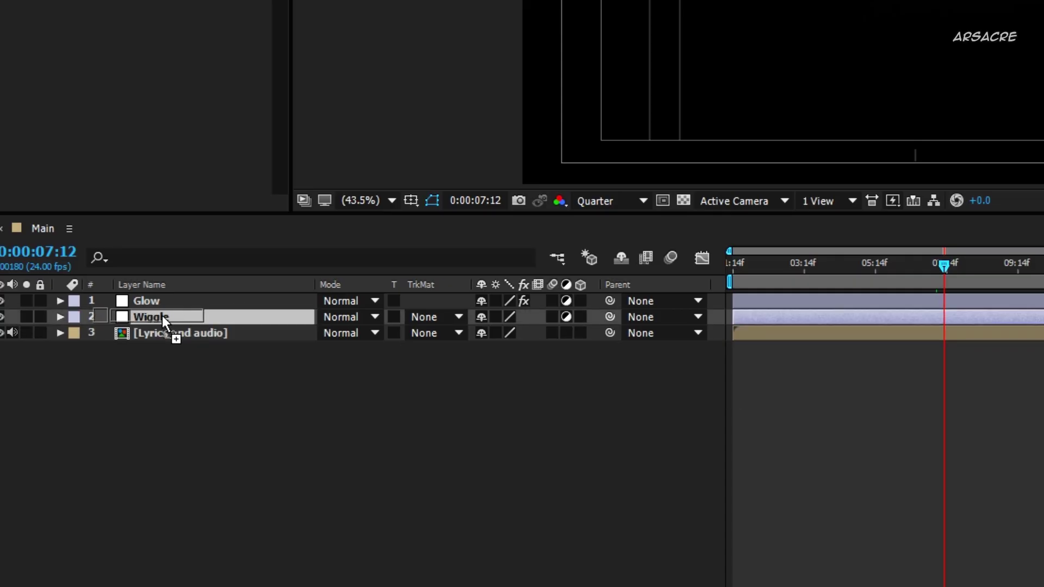
pyautogui.moveTo(163, 321); pyautogui.dragTo(164, 318)
pyautogui.moveTo(943, 265); pyautogui.dragTo(874, 273)
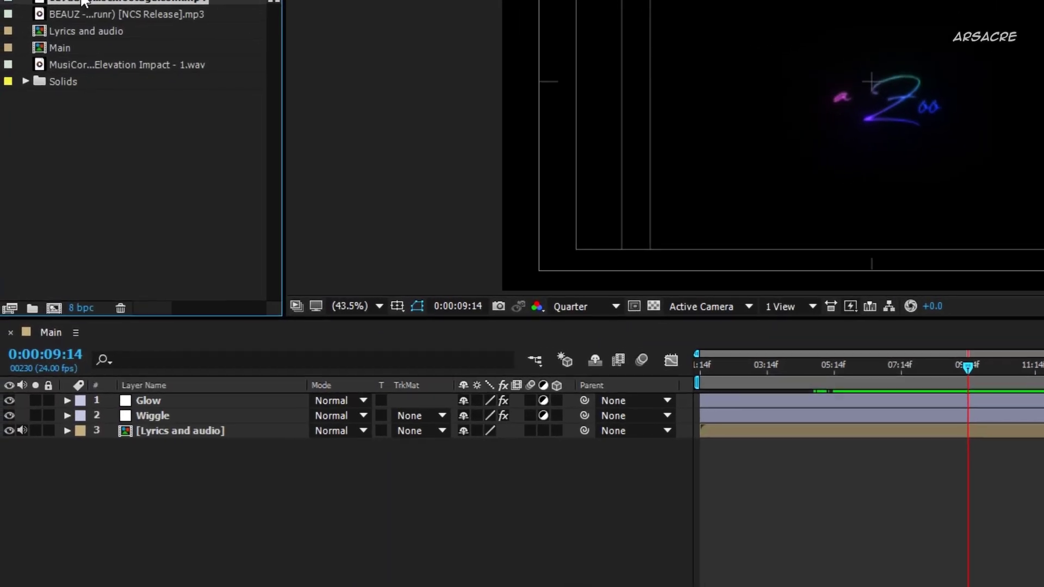
# - Add the dust particles overlay footage above the "Glow" layer and apply the Linear Color Key effect to it
pyautogui.moveTo(180, 320); pyautogui.dragTo(173, 403)
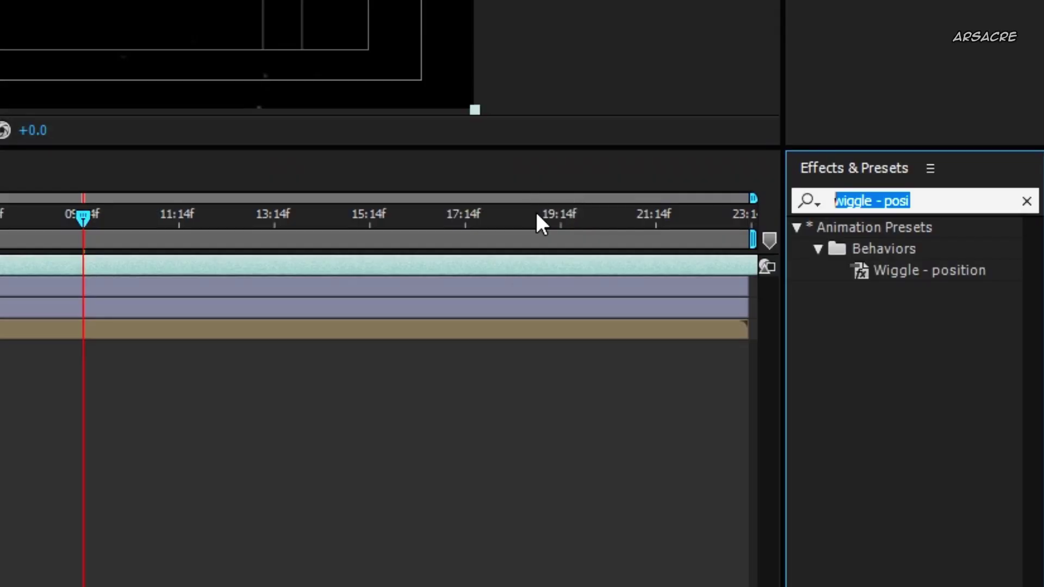
pyautogui.write('linear')
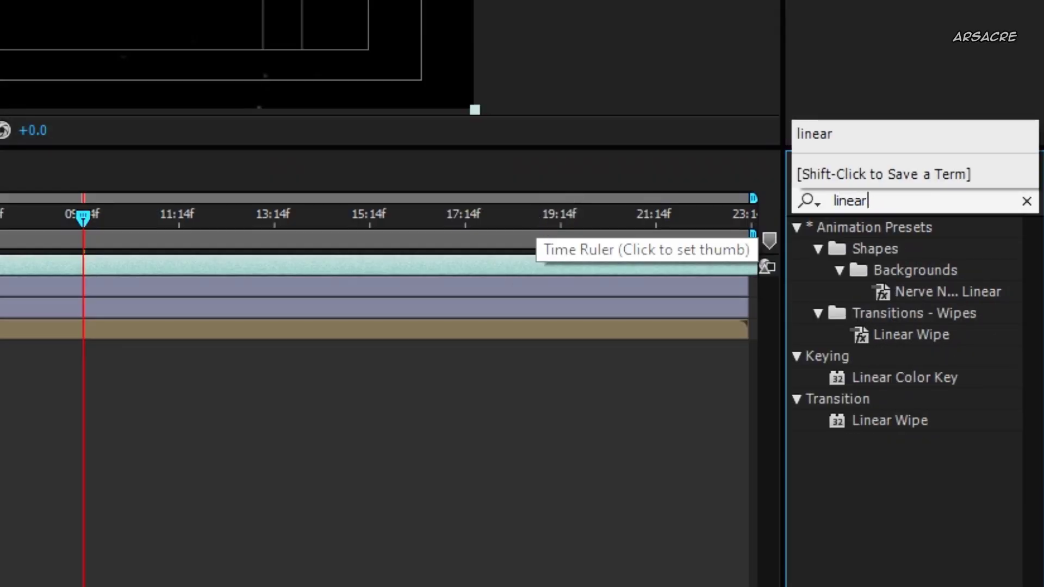
pyautogui.write(' colo')
pyautogui.moveTo(876, 250); pyautogui.dragTo(249, 563)
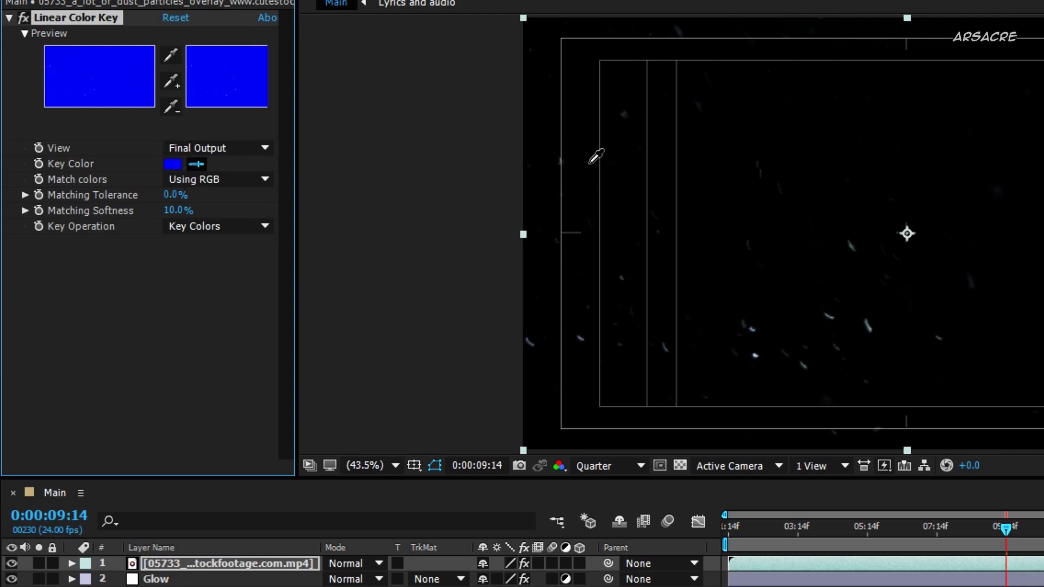
# - Pick the dust footage's black background as the key color and move its layer between "Wiggle" and "Lyrics and audio"
pyautogui.click(735, 171)
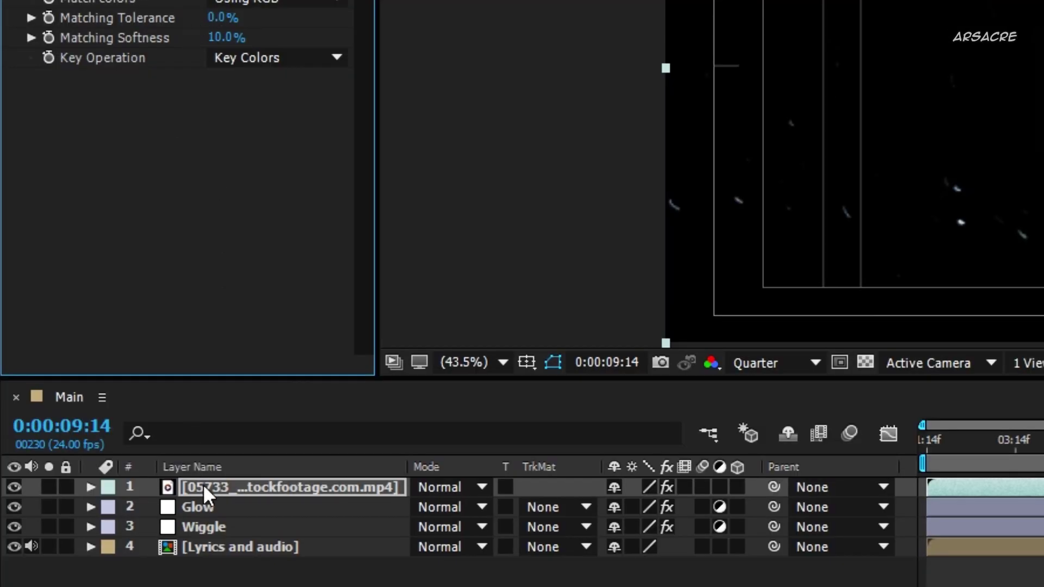
pyautogui.moveTo(205, 495); pyautogui.dragTo(205, 540)
pyautogui.click(564, 363)
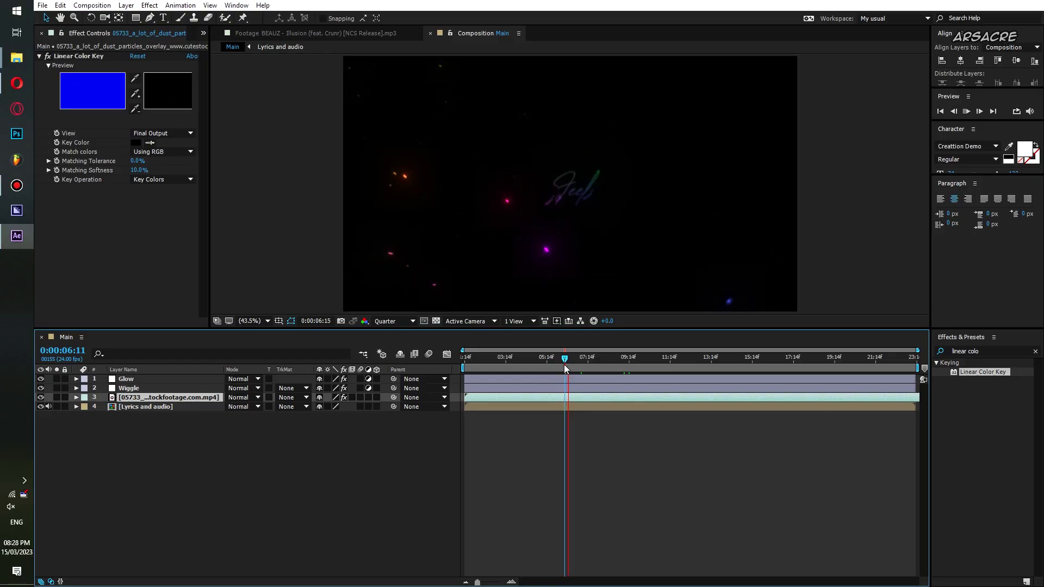